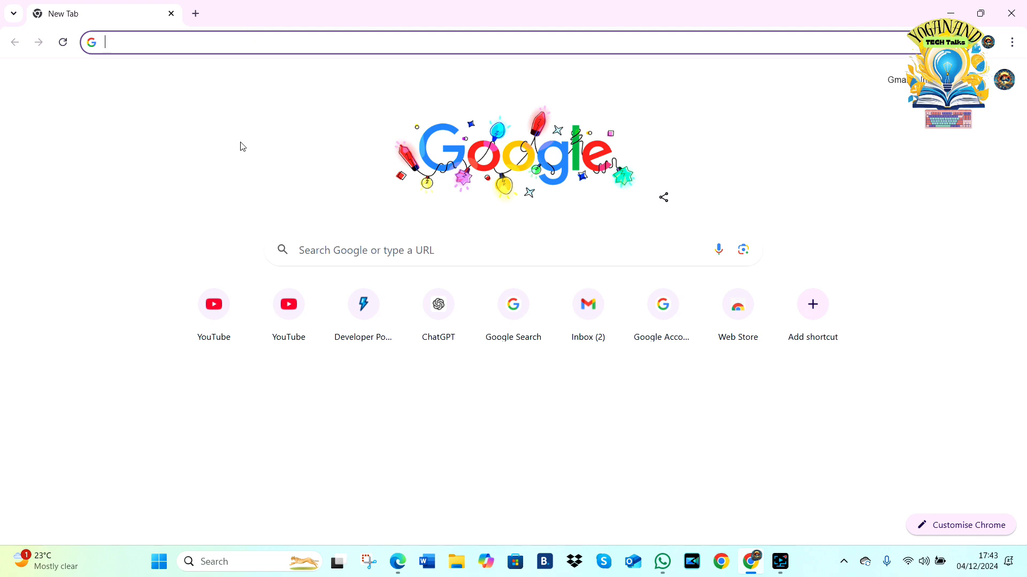
# Step: Search the web for "canva" and open the Canva website from the results
pyautogui.write('canva')
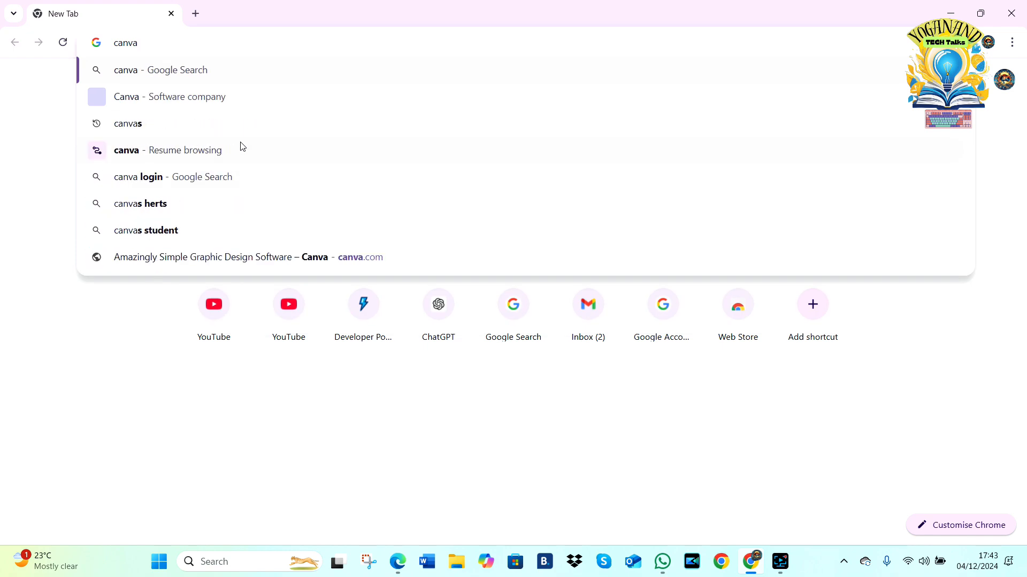
pyautogui.press('Return')
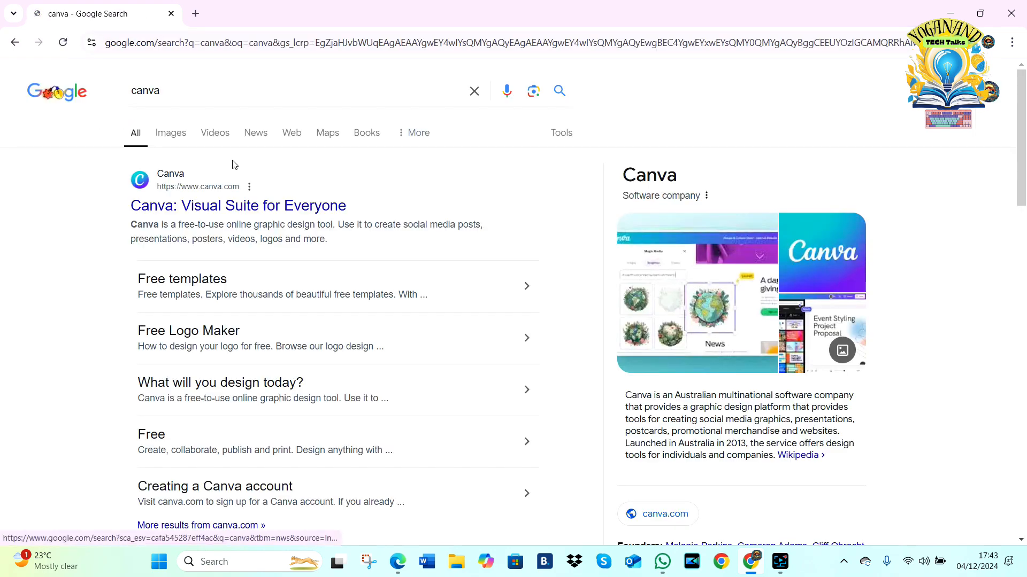
pyautogui.click(228, 214)
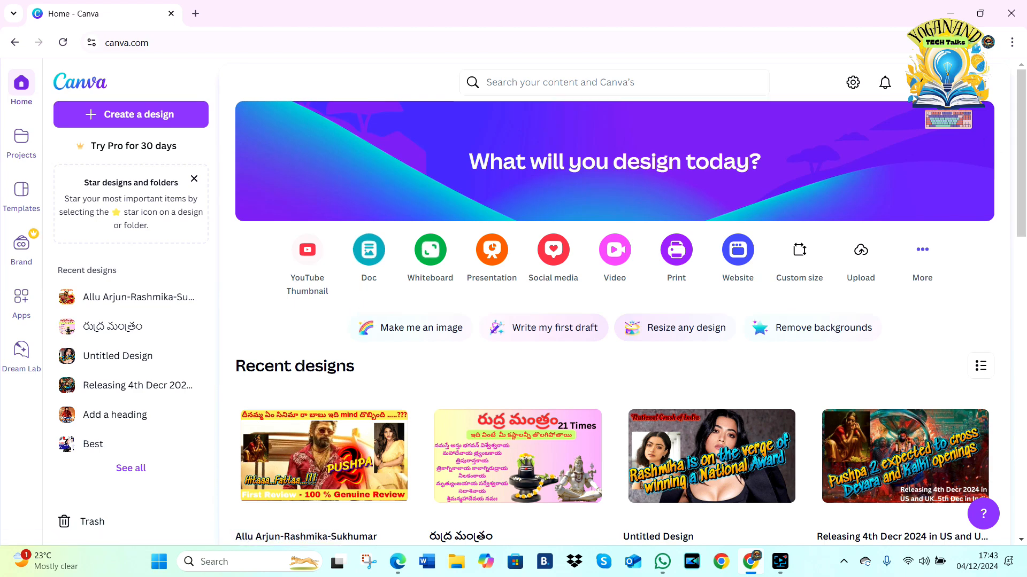
# Step: View the account details and the 30-day Canva Pro trial offer, and dismiss the offer
pyautogui.click(917, 83)
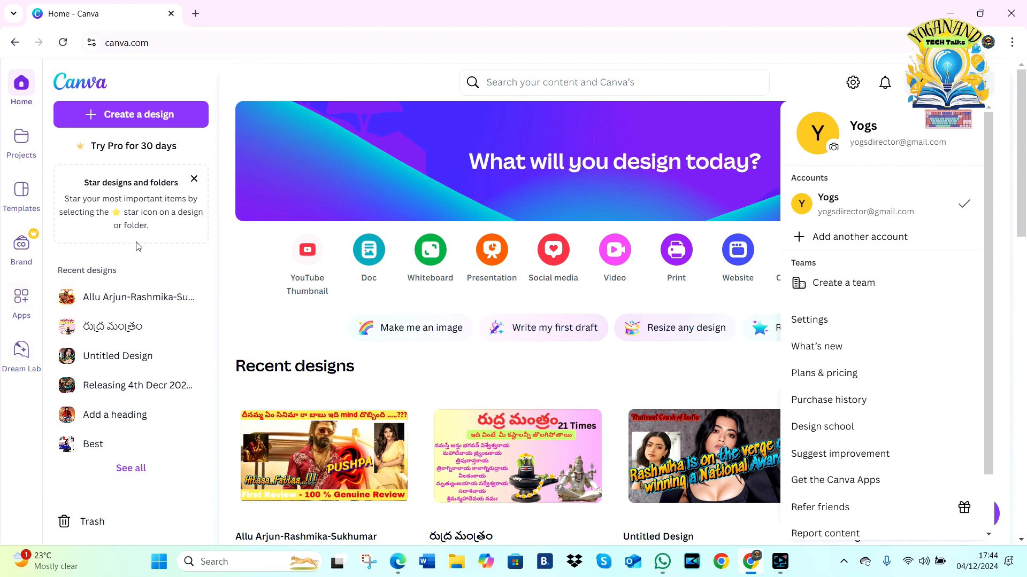
pyautogui.click(116, 150)
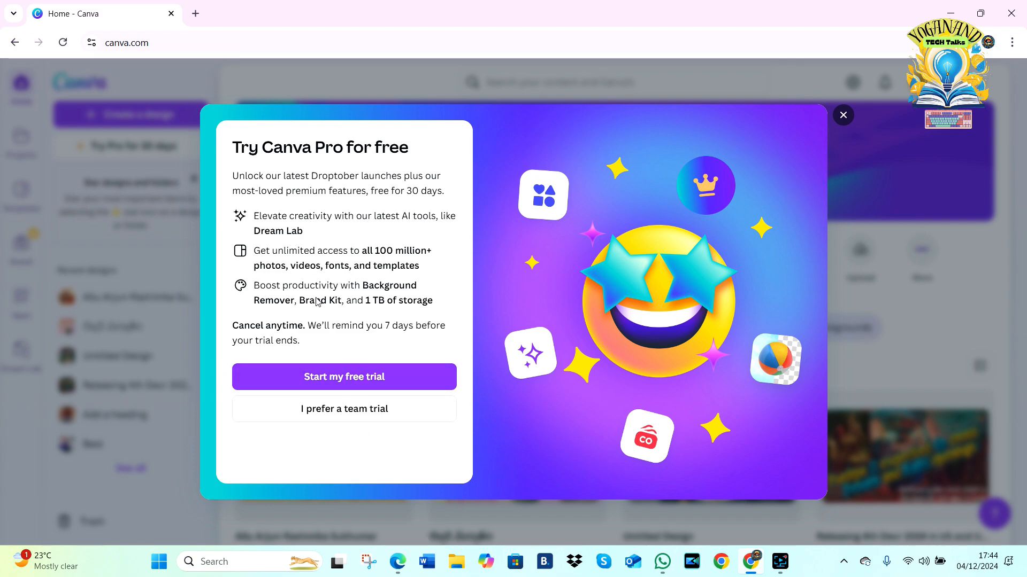
pyautogui.scroll(5, 315, 298)
pyautogui.scroll(-2, 315, 298)
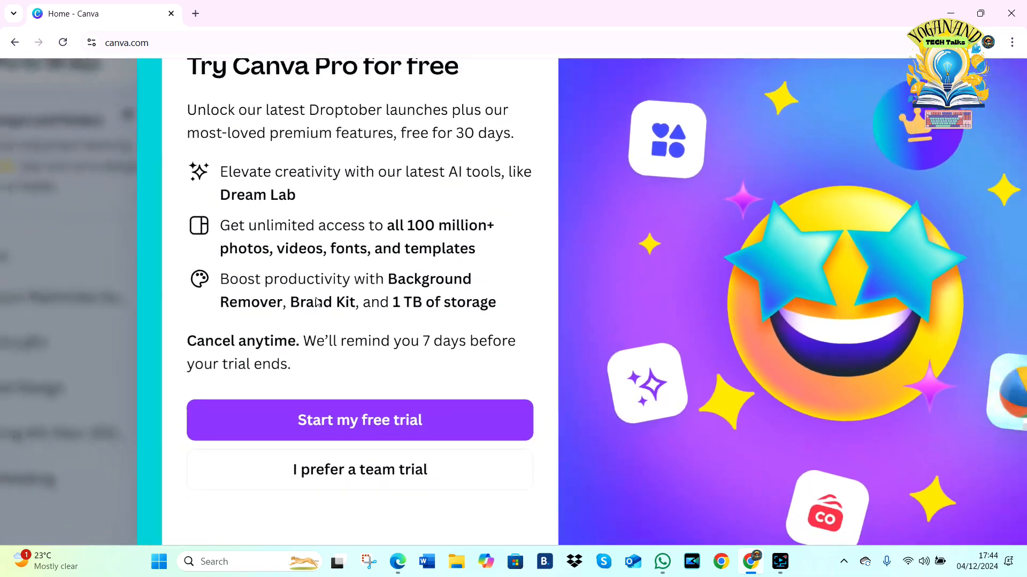
pyautogui.scroll(-4, 316, 298)
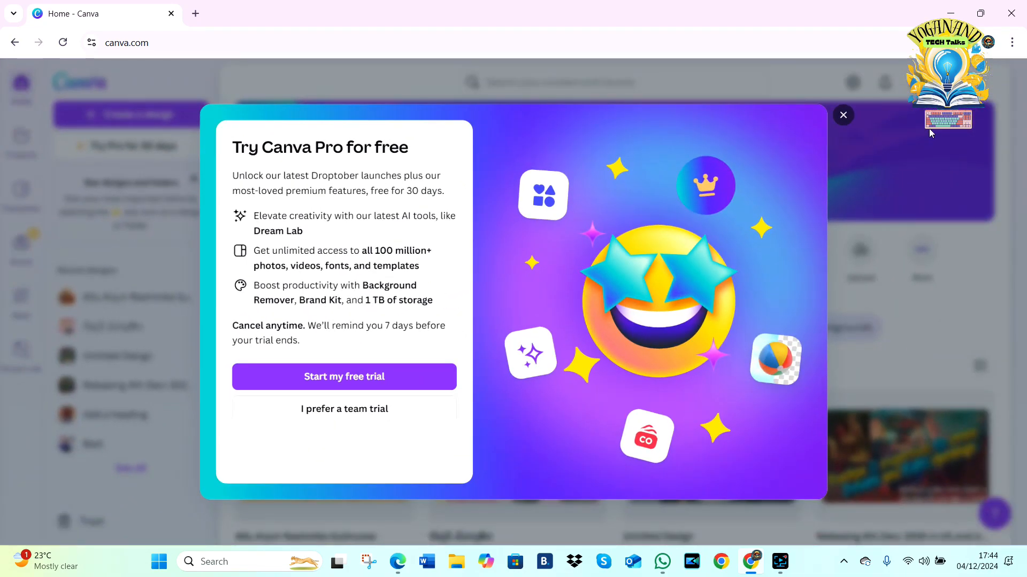
pyautogui.click(844, 115)
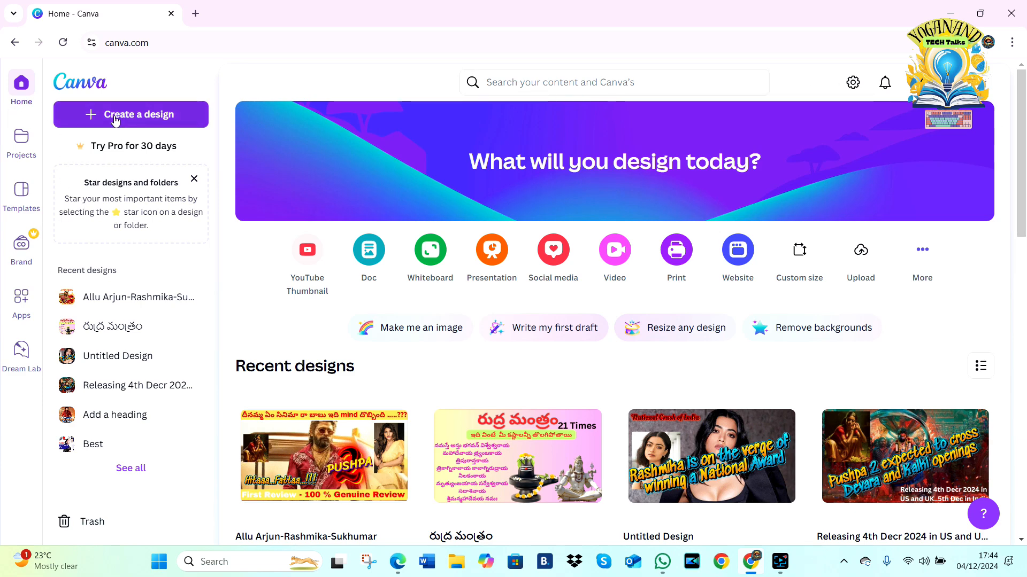
# Step: Reopen the Canva Pro trial offer, review the monthly and yearly plan pricing and trial timeline, and exit without subscribing
pyautogui.click(109, 147)
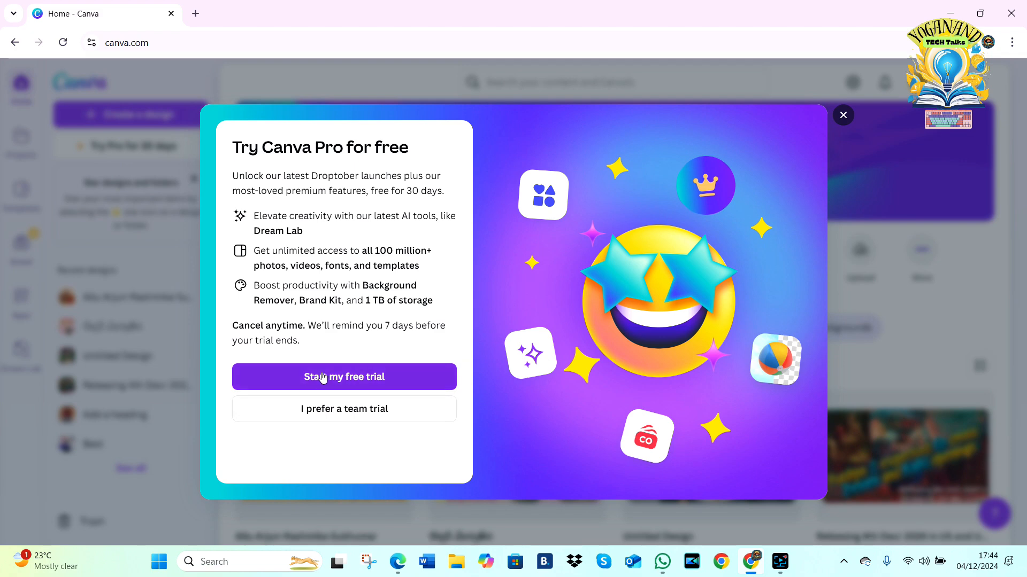
pyautogui.click(322, 378)
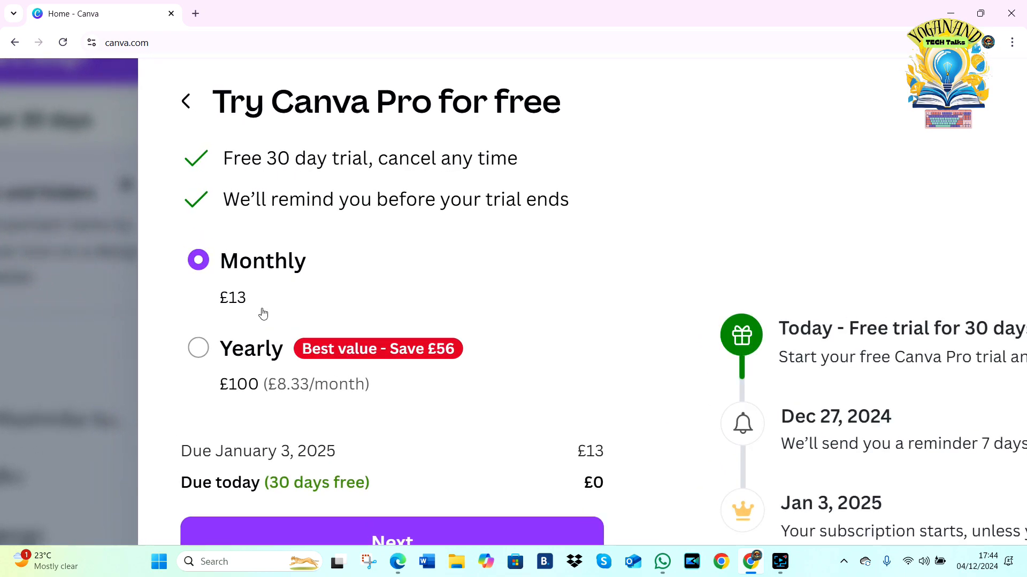
pyautogui.scroll(-2, 263, 314)
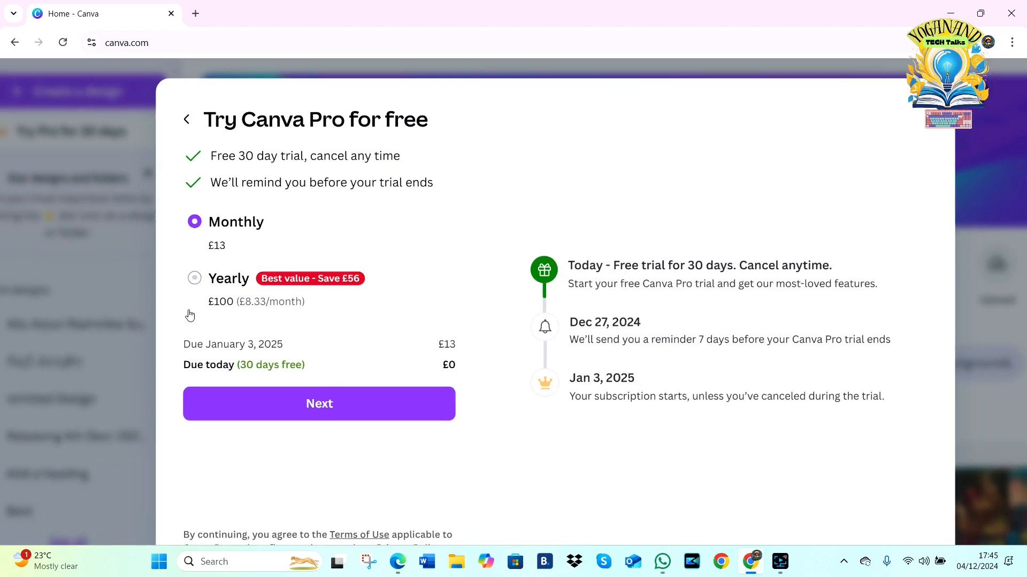
pyautogui.scroll(-2, 190, 316)
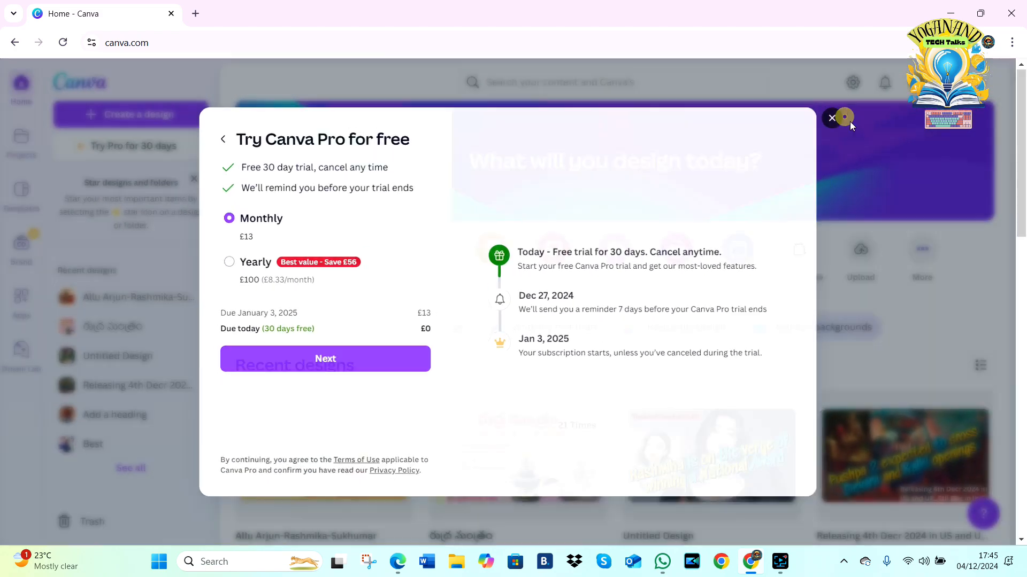
pyautogui.click(844, 118)
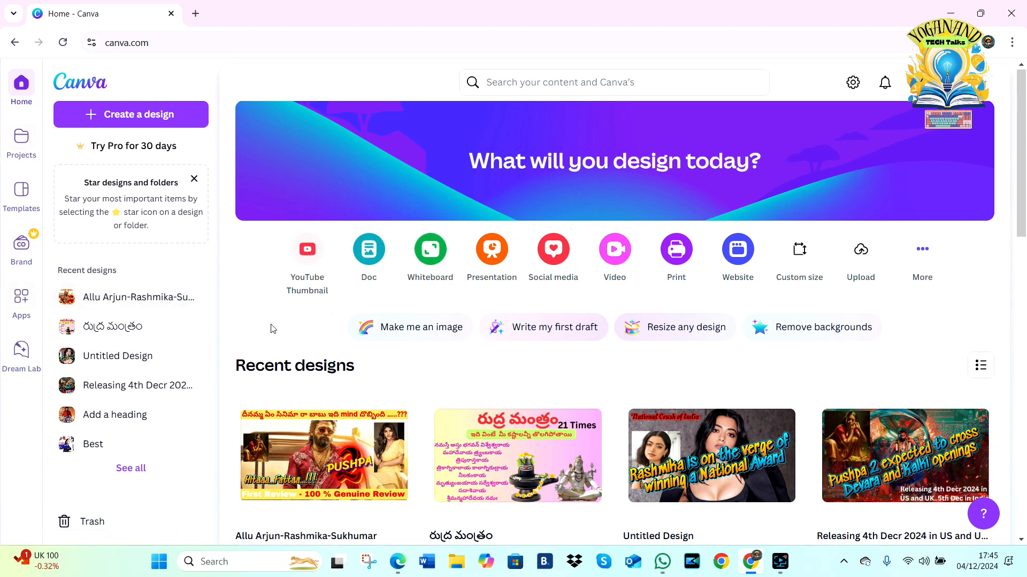
# Step: Create a new YouTube Thumbnail design and browse its suggested templates
pyautogui.click(308, 255)
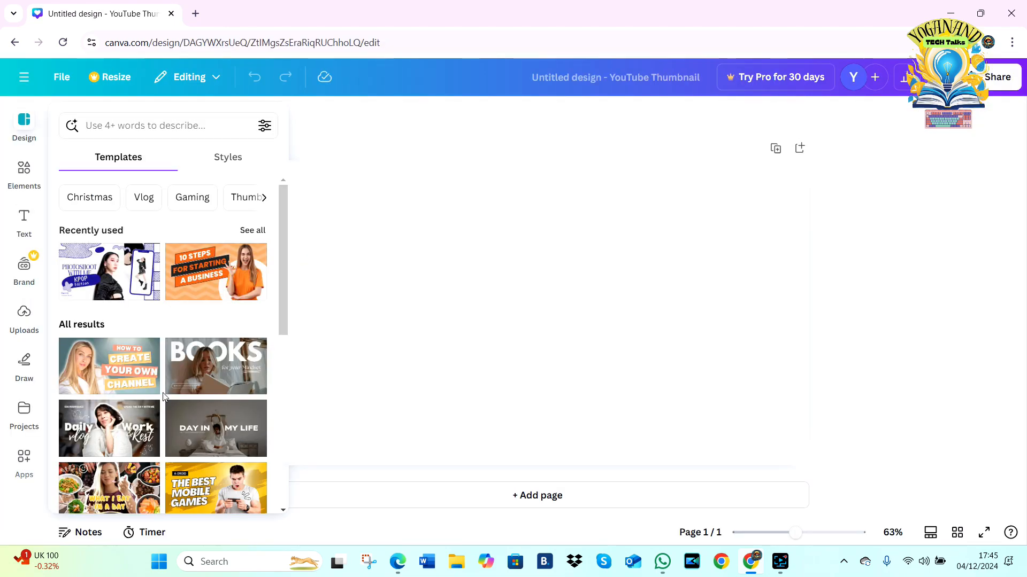
pyautogui.moveTo(280, 260); pyautogui.dragTo(291, 399)
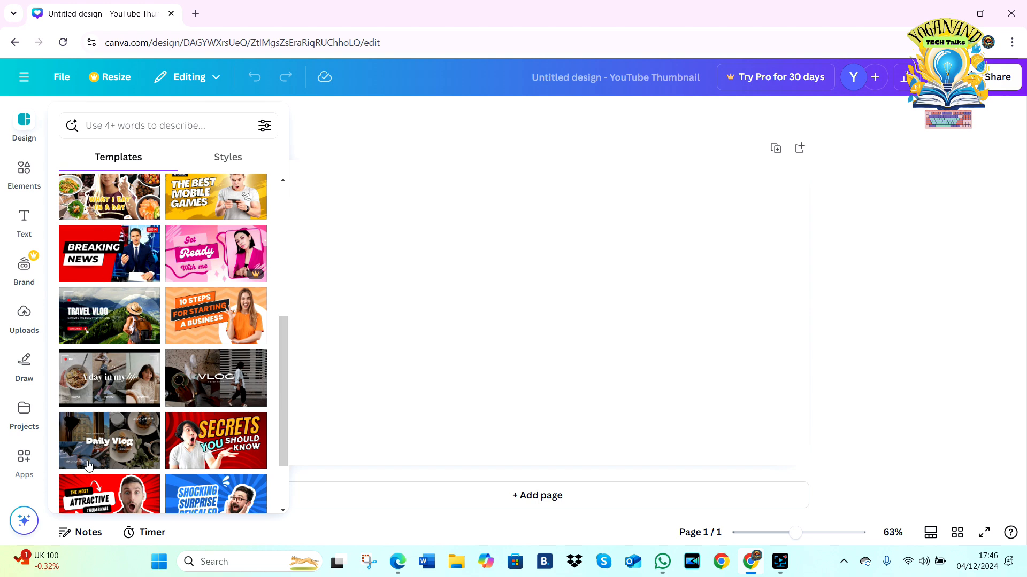
pyautogui.moveTo(284, 404); pyautogui.dragTo(289, 251)
# Step: Search the templates for "cooking" and apply the Gold and White Classic Cooking YouTube Thumbnail to the page
pyautogui.click(140, 126)
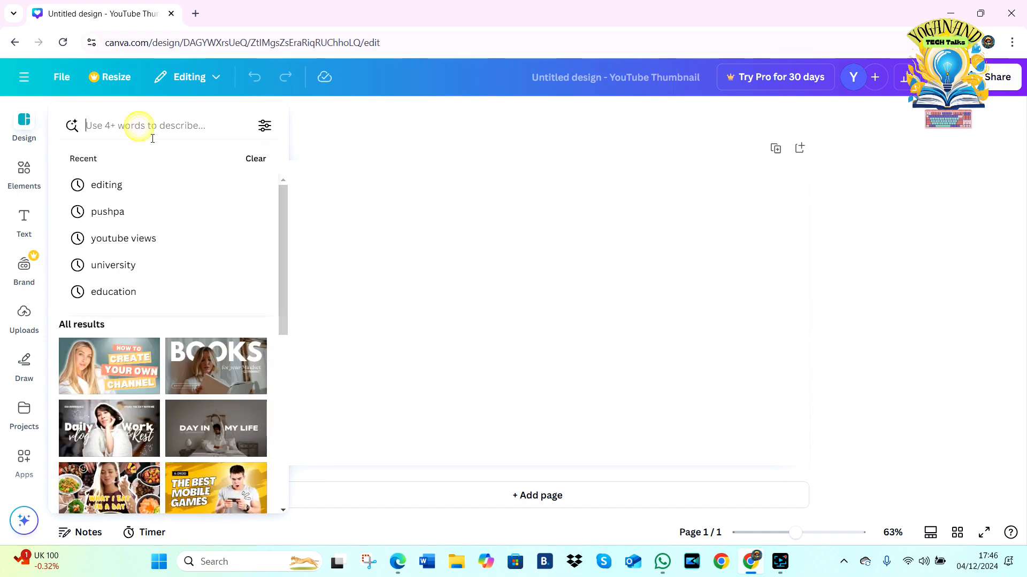
pyautogui.write('cooking')
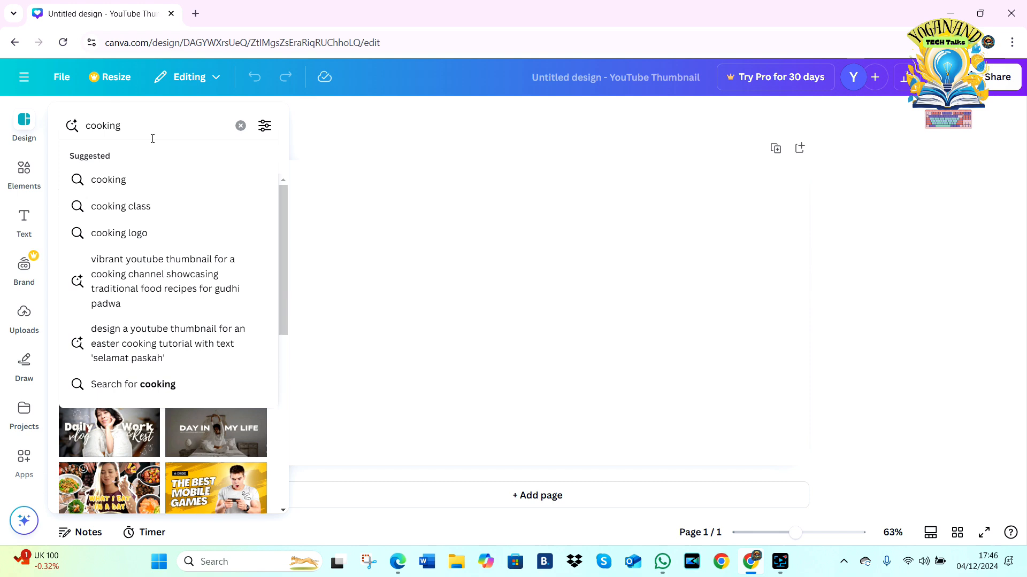
pyautogui.press('Return')
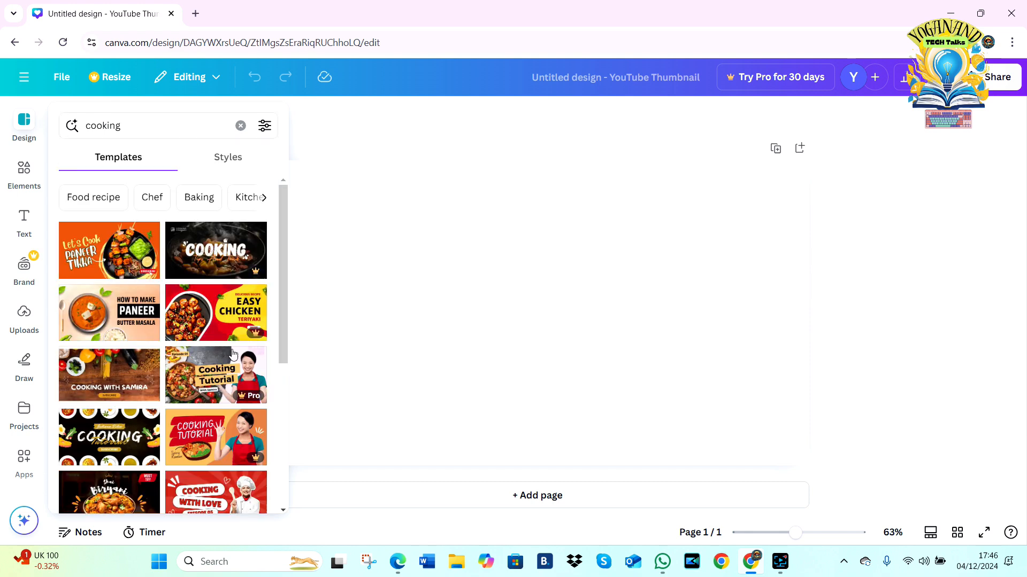
pyautogui.moveTo(285, 263); pyautogui.dragTo(284, 383)
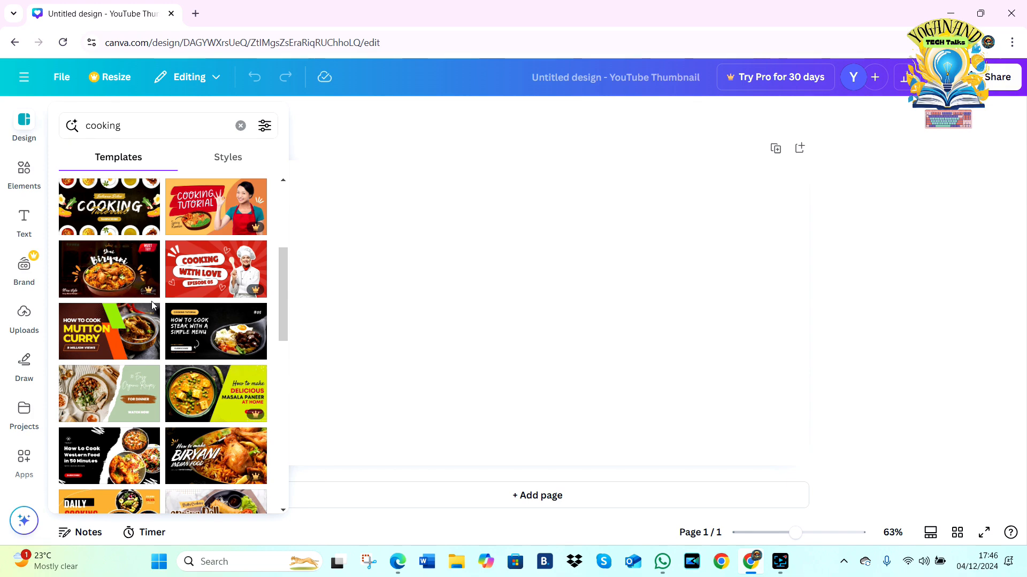
pyautogui.moveTo(151, 294)
pyautogui.scroll(5, 152, 295)
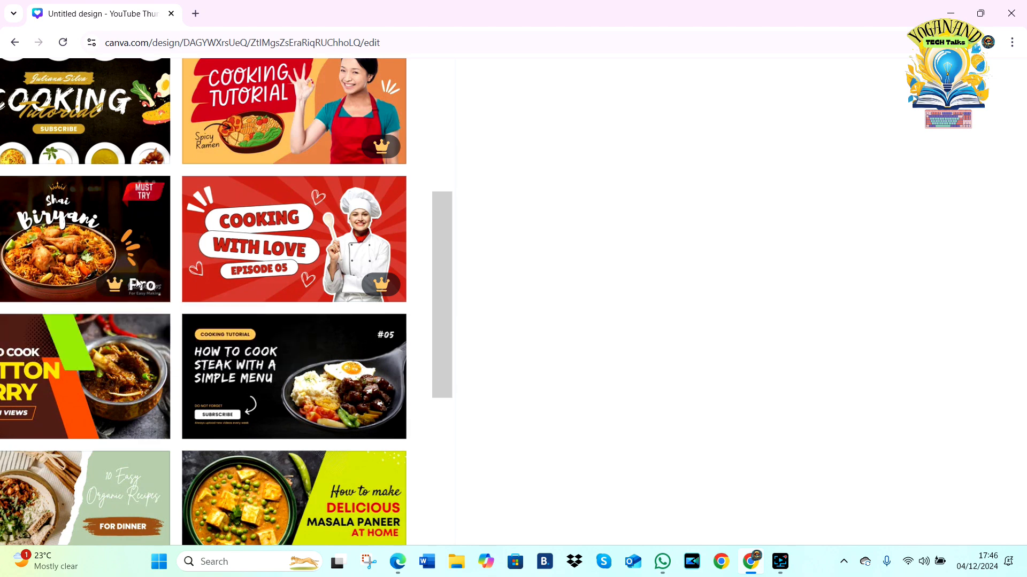
pyautogui.scroll(-5, 141, 291)
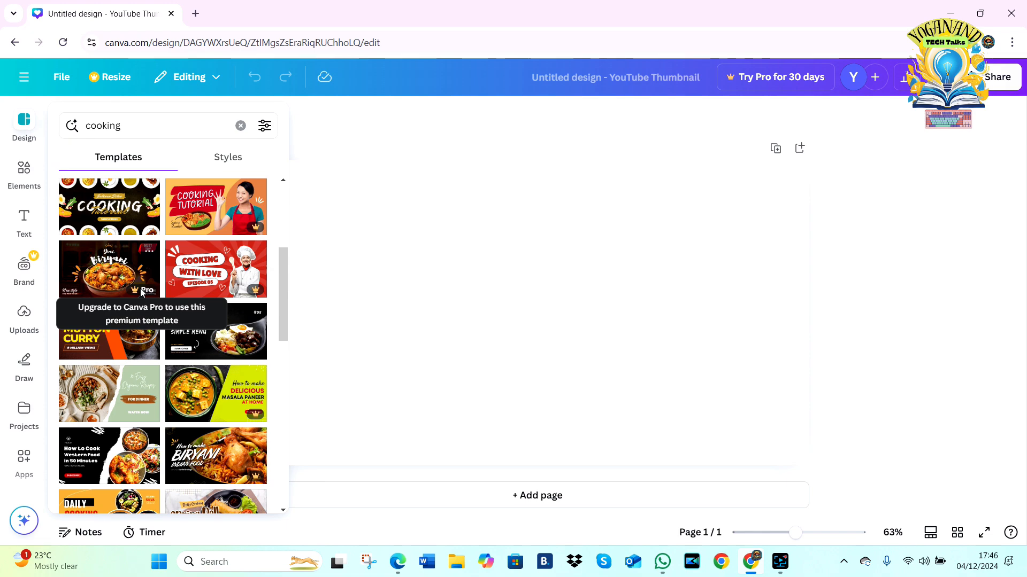
pyautogui.click(114, 217)
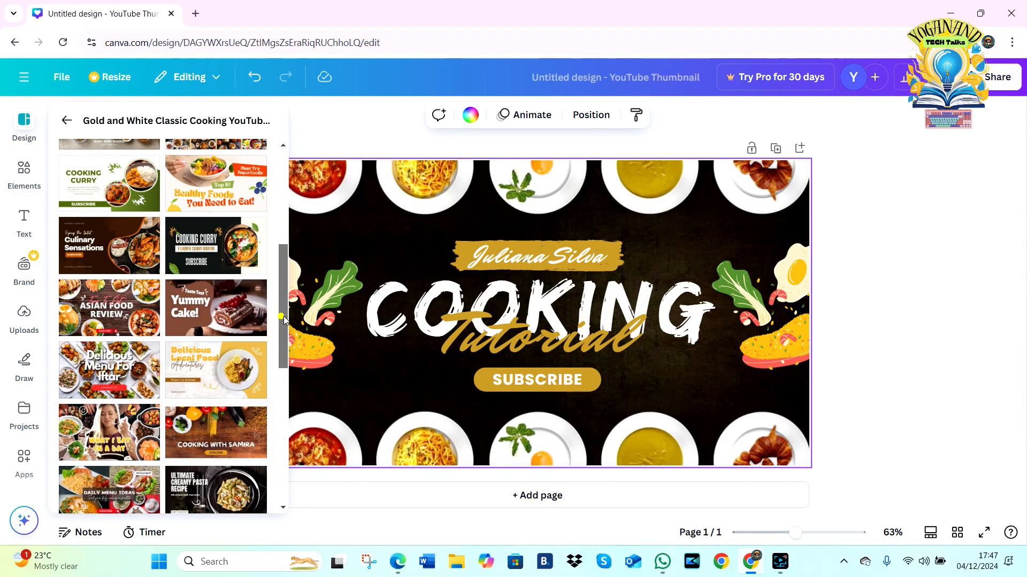
pyautogui.moveTo(280, 315); pyautogui.dragTo(285, 361)
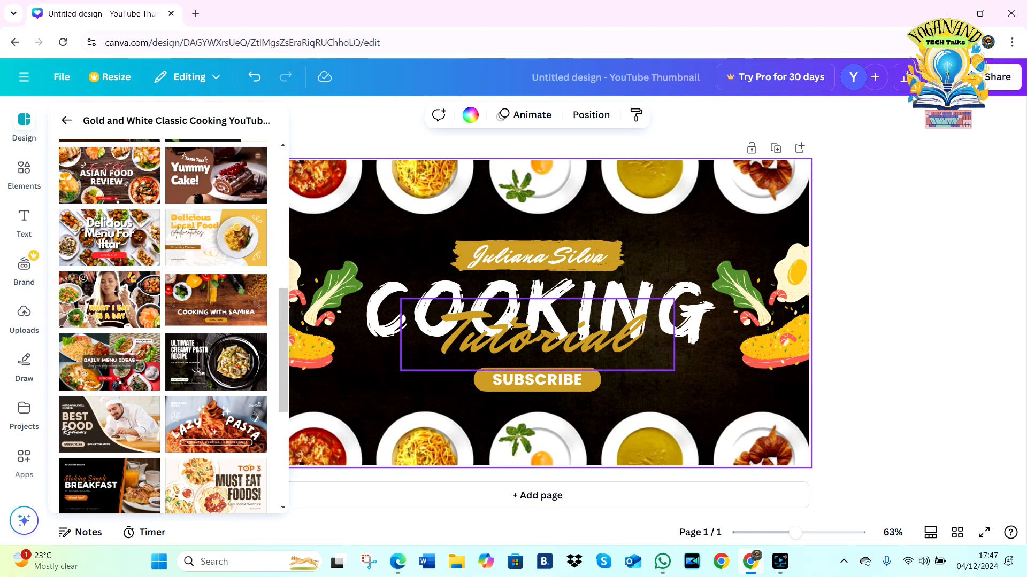
# Step: Replace the gold script word "Tutorial" below the COOKING title with "TEst"
pyautogui.click(531, 295)
pyautogui.doubleClick(531, 295)
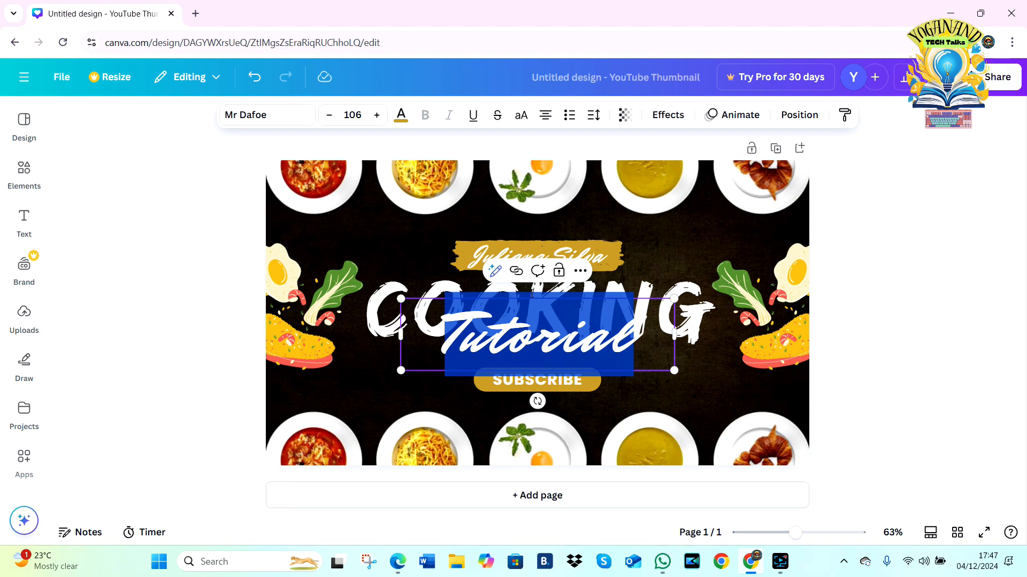
pyautogui.write('TEst')
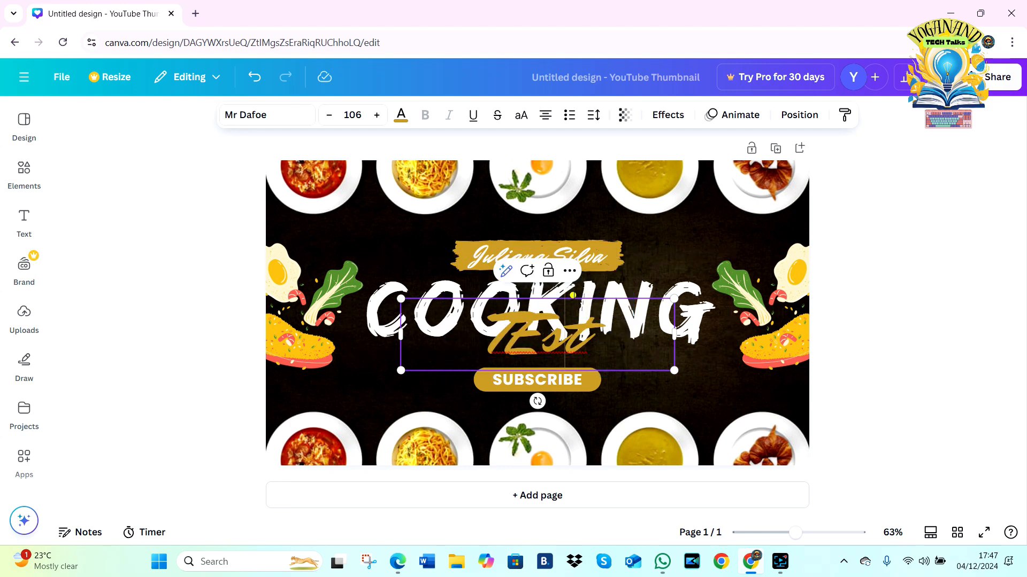
pyautogui.click(572, 295)
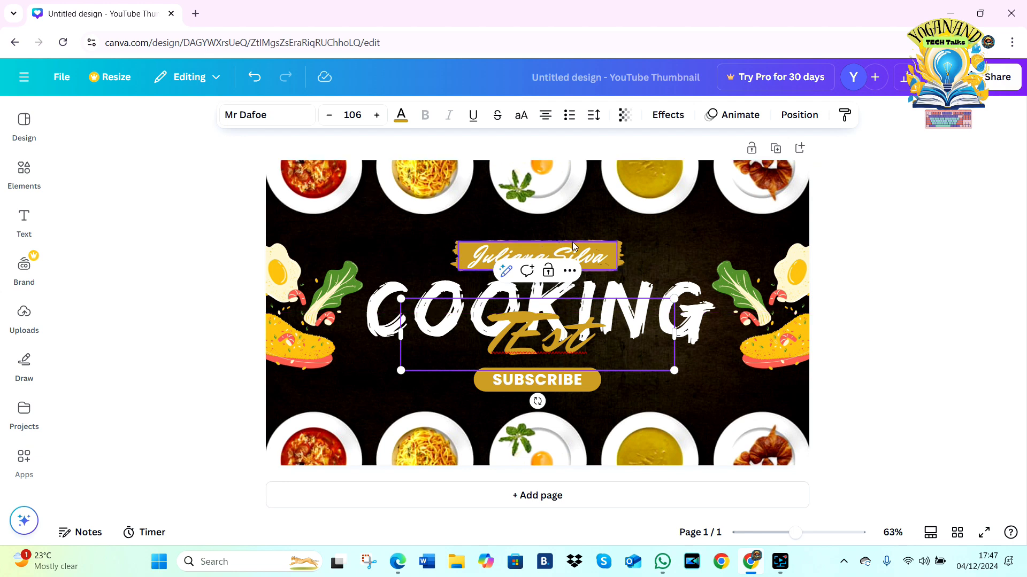
# Step: Try deleting the upper row of food plates from the thumbnail and undo the deletion
pyautogui.click(618, 259)
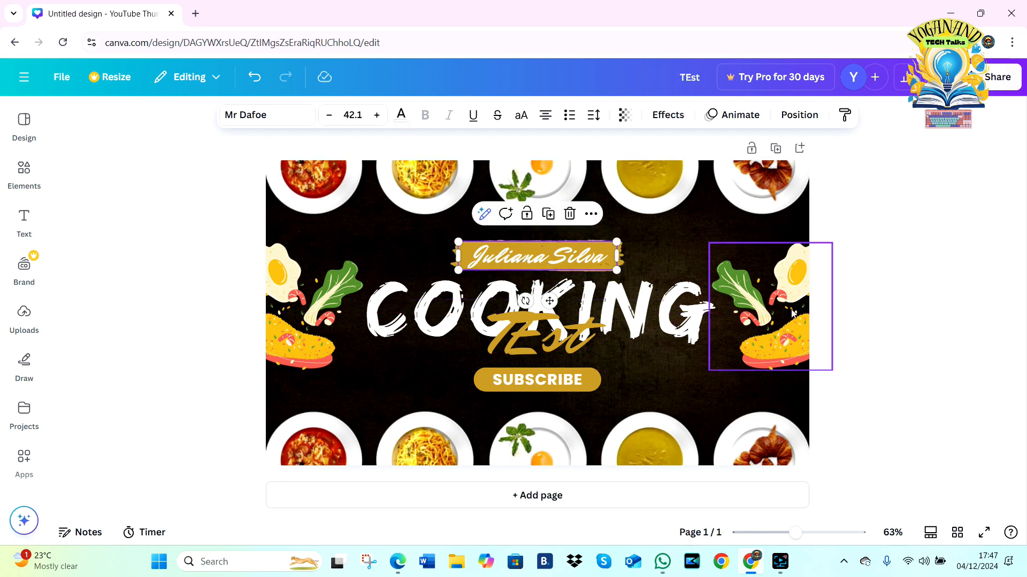
pyautogui.click(765, 306)
pyautogui.click(755, 186)
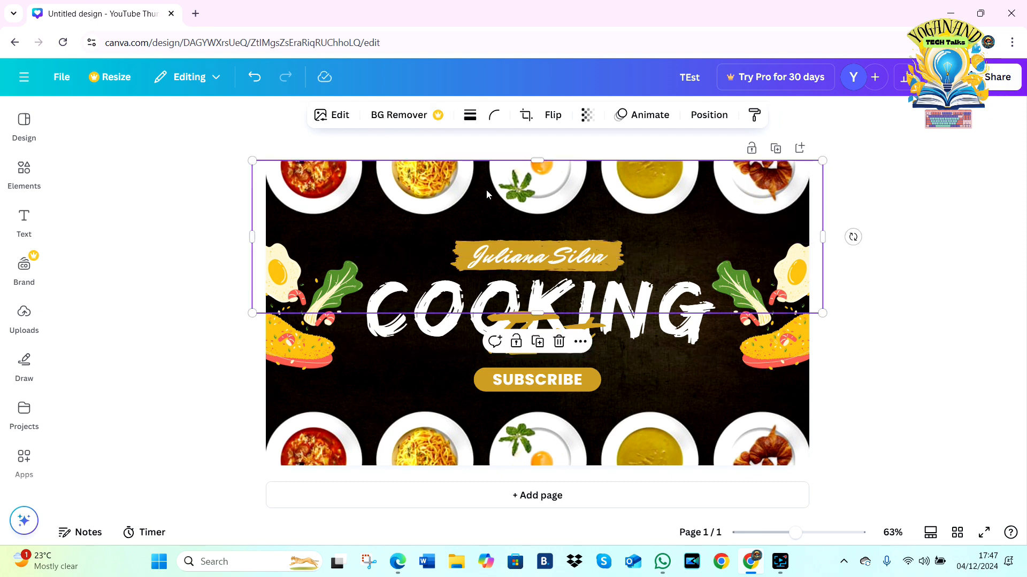
pyautogui.press('Delete')
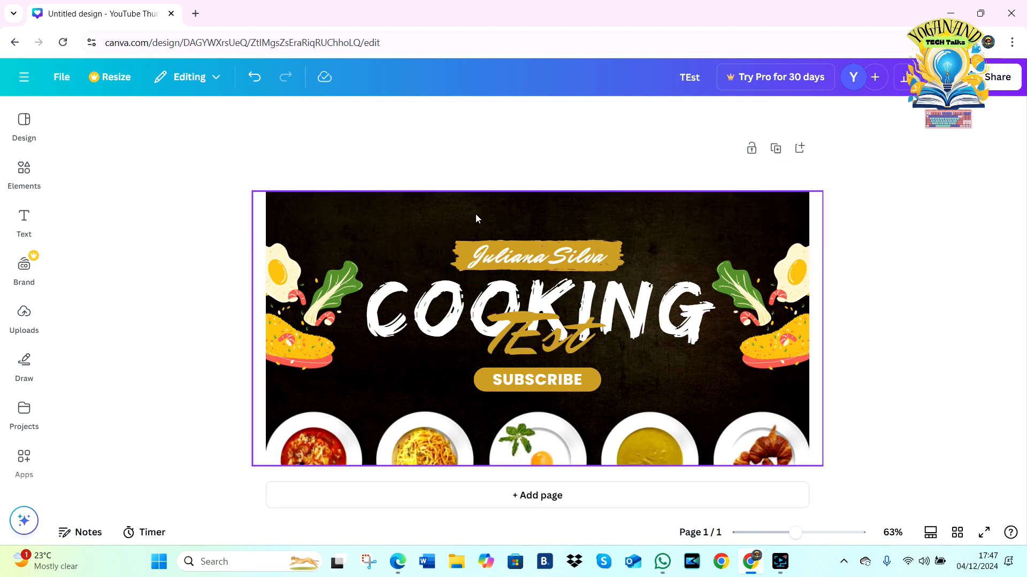
pyautogui.click(781, 319)
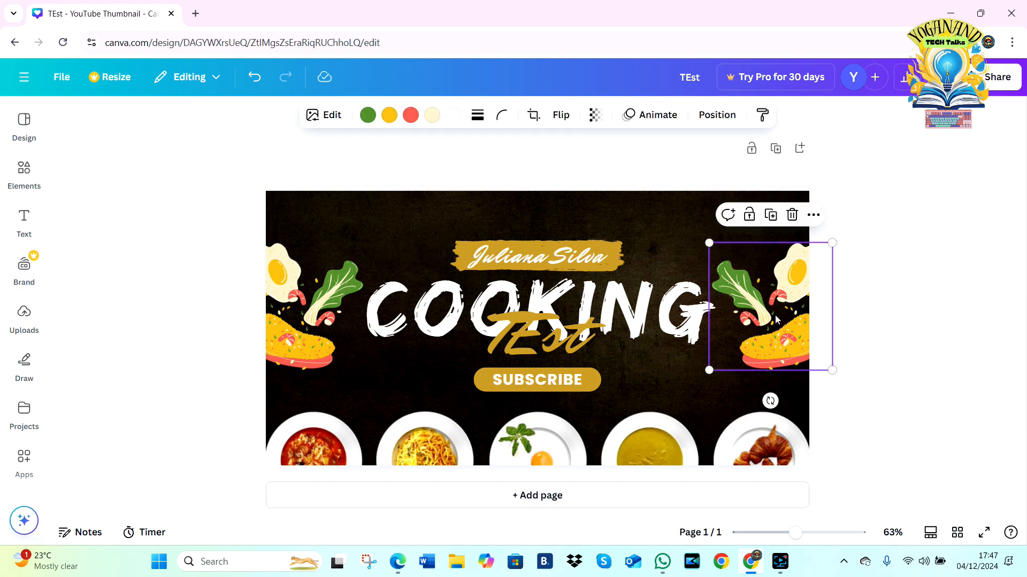
pyautogui.hotkey('ctrl', 'z')
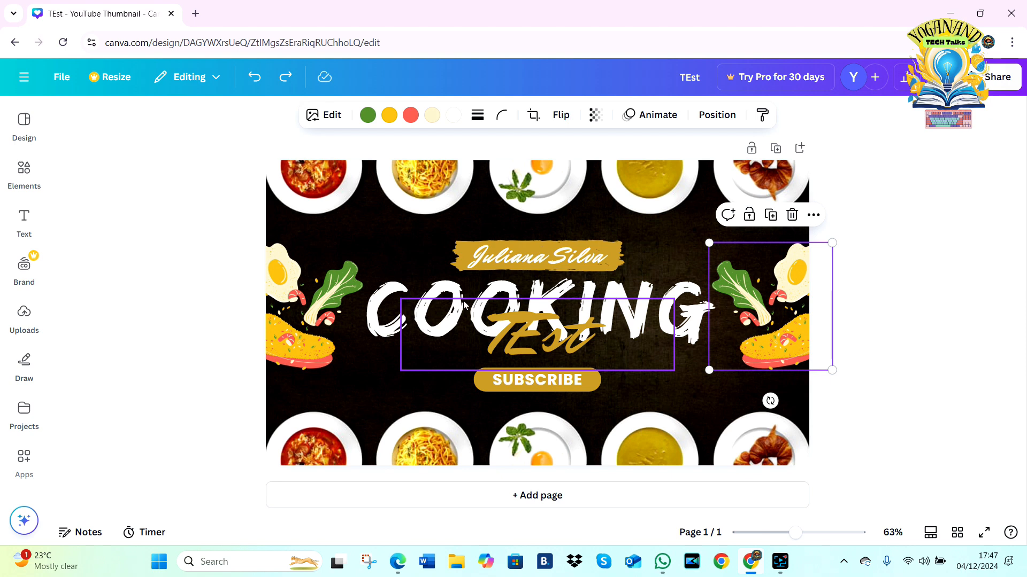
# Step: Delete the script name on the gold brush stroke above COOKING and add a heading reading "THis is Canva"
pyautogui.click(540, 263)
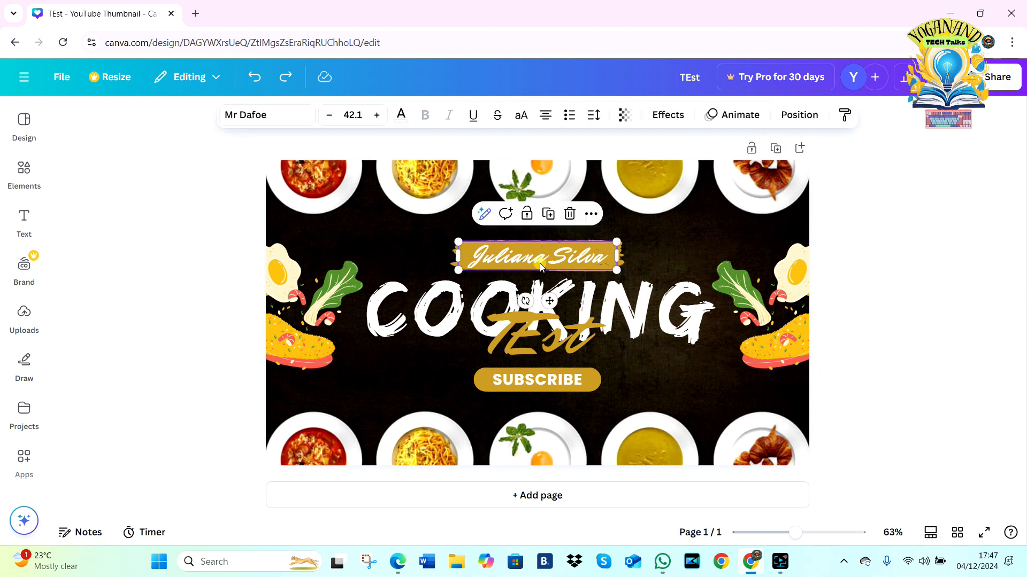
pyautogui.press('Delete')
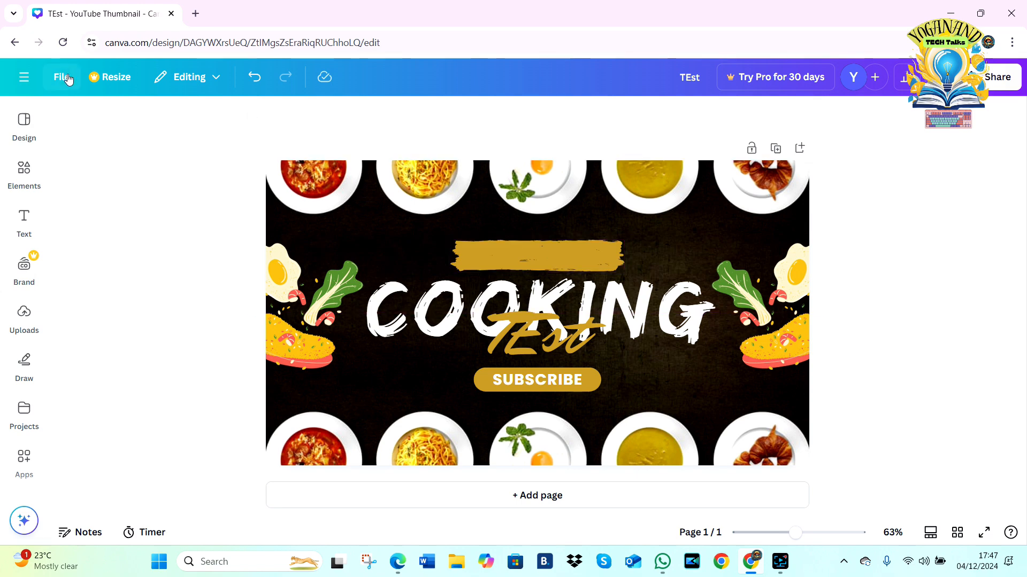
pyautogui.click(24, 124)
pyautogui.click(24, 220)
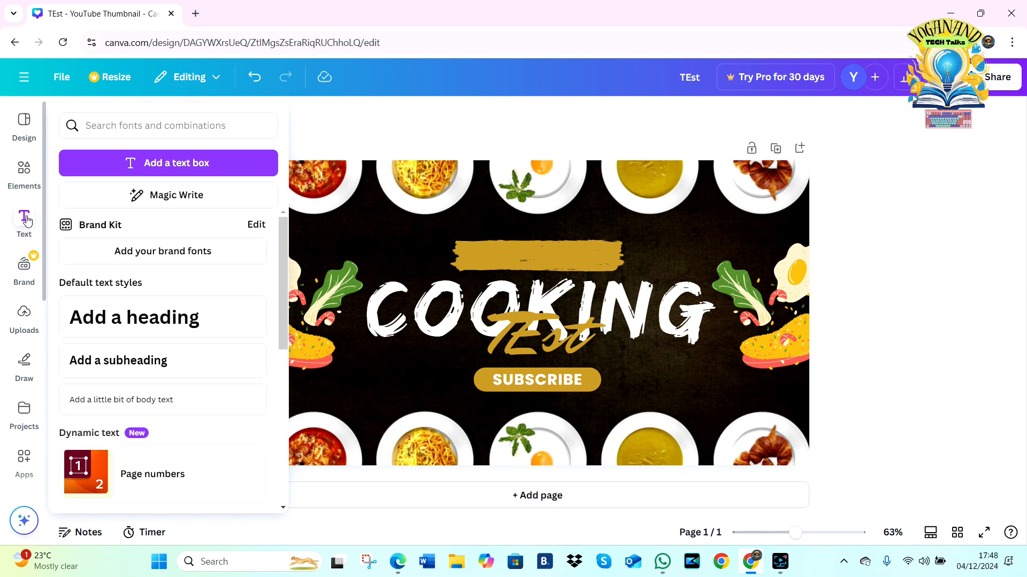
pyautogui.click(96, 321)
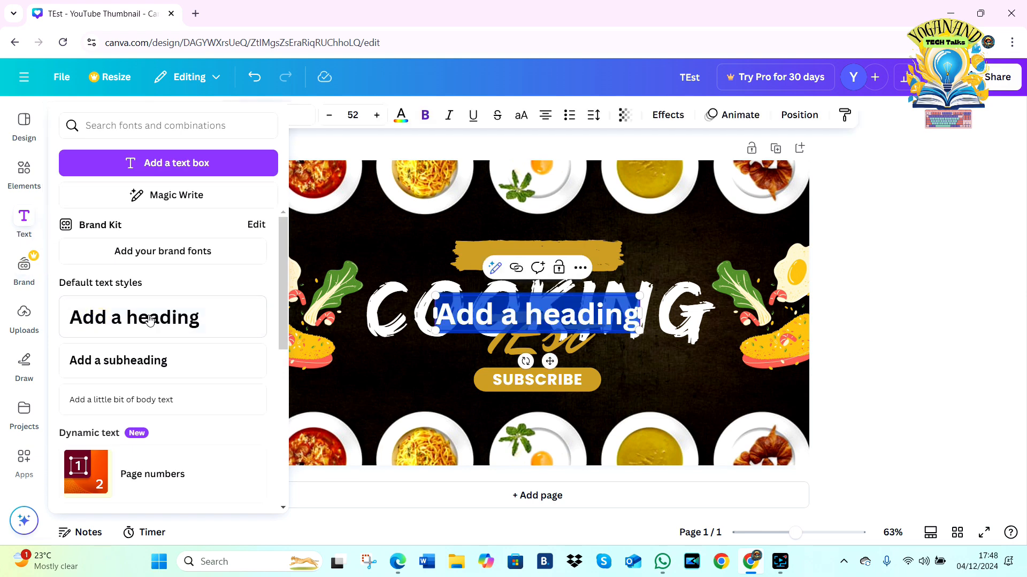
pyautogui.write('THIS is')
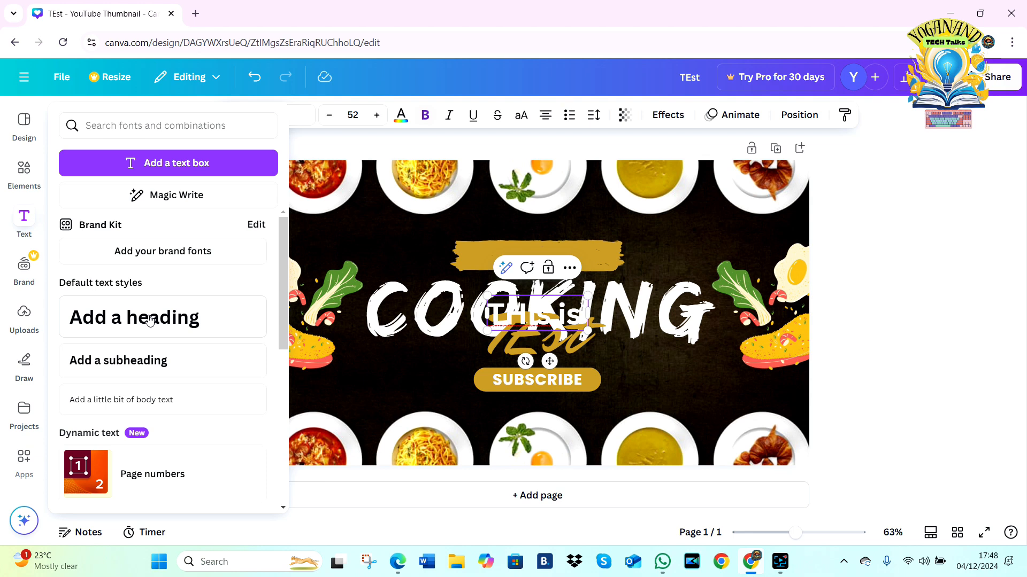
pyautogui.write(' Canva')
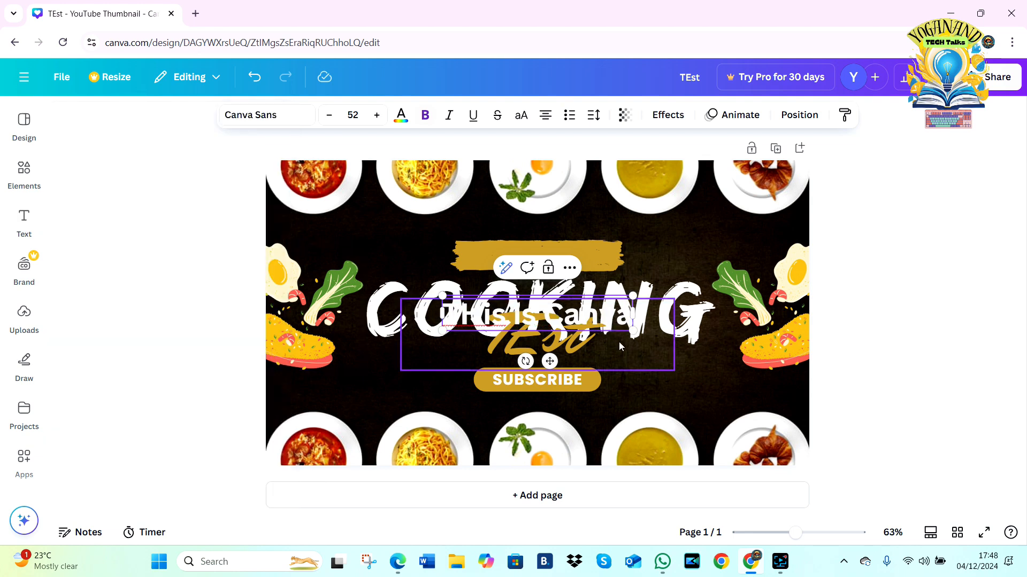
pyautogui.click(605, 315)
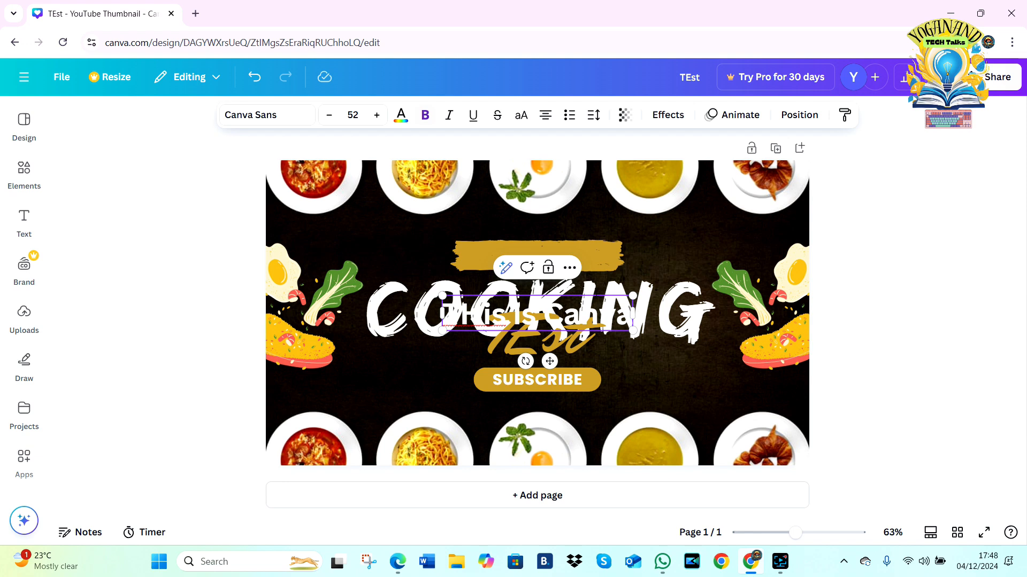
pyautogui.click(404, 235)
# Step: Move the new heading onto the gold brush stroke and correct its text to "This is Canva"
pyautogui.click(585, 319)
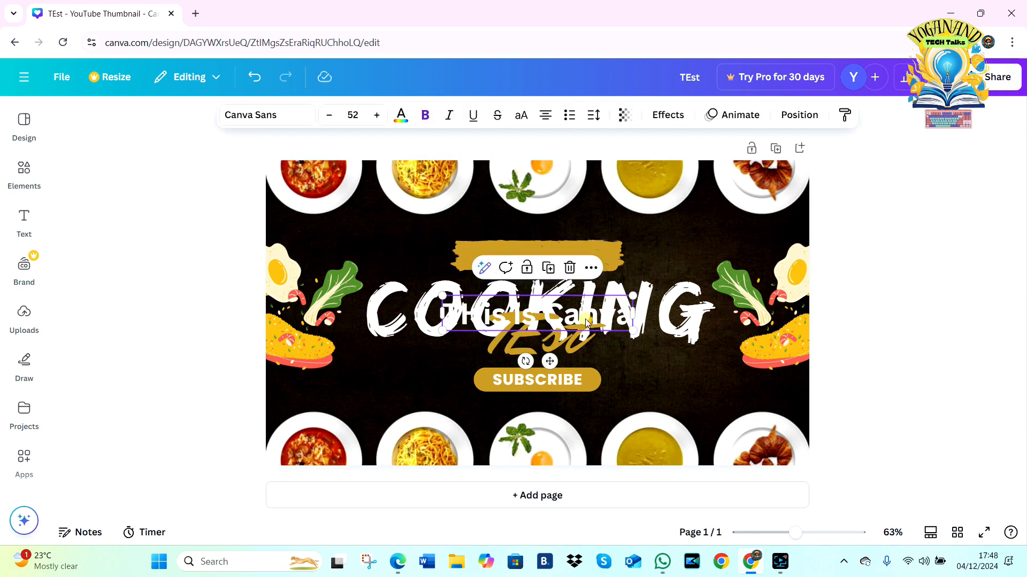
pyautogui.moveTo(585, 319); pyautogui.dragTo(587, 260)
pyautogui.doubleClick(481, 261)
pyautogui.click(482, 260)
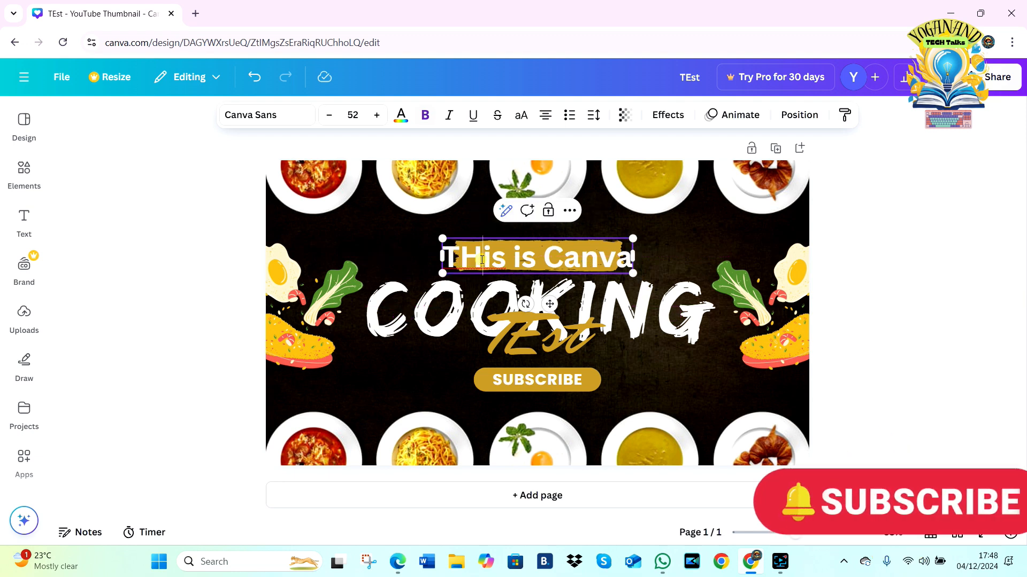
pyautogui.press('BackSpace')
pyautogui.write('h')
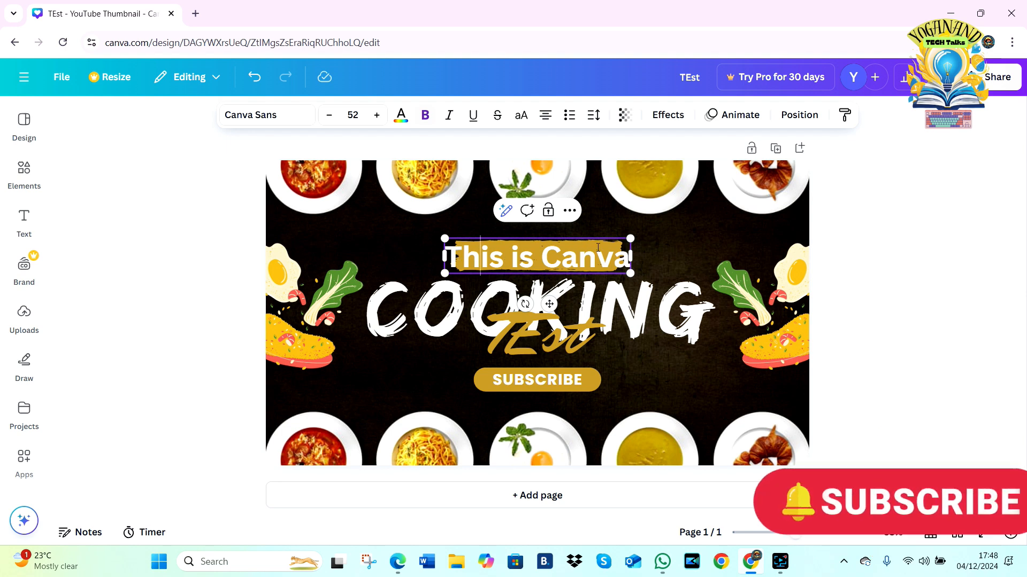
# Step: Shrink the "This is Canva" heading to a font size of about 42.7 and center it on the gold brush stroke
pyautogui.moveTo(630, 273); pyautogui.dragTo(597, 267)
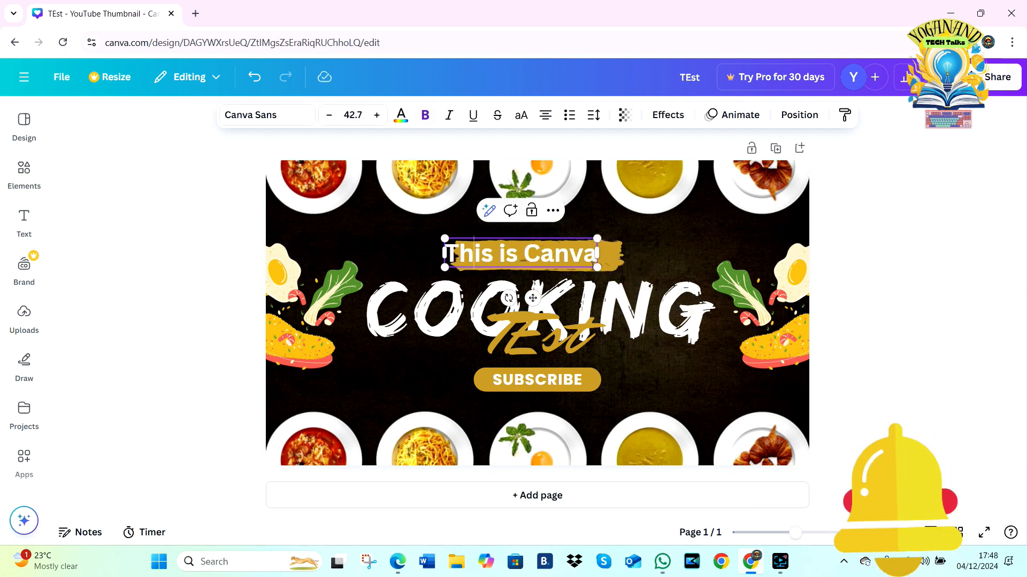
pyautogui.click(647, 257)
pyautogui.click(663, 227)
pyautogui.moveTo(554, 257); pyautogui.dragTo(569, 259)
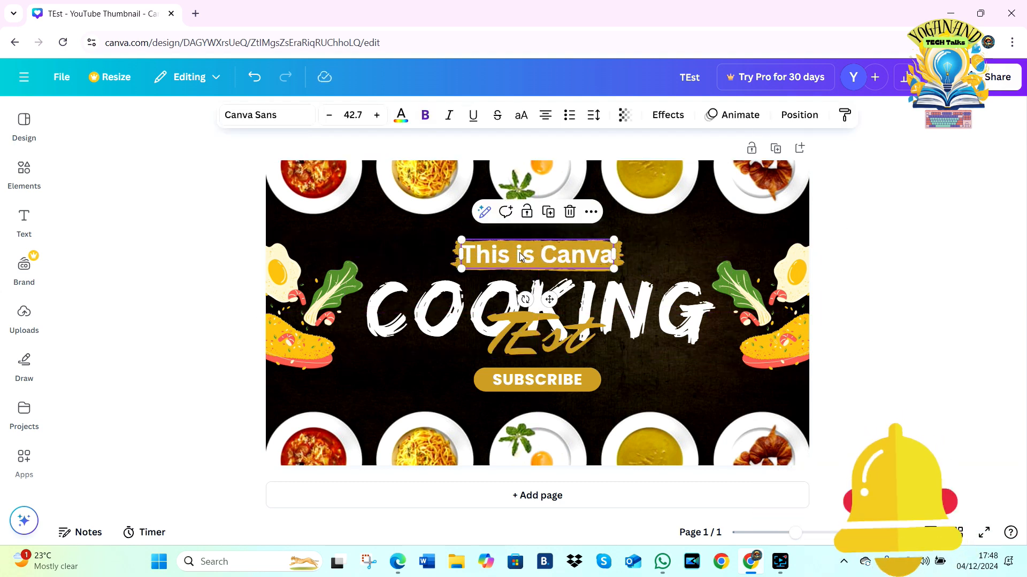
# Step: Color only the word "This" in the "This is Canva" heading bright red from the default solid colors
pyautogui.click(401, 114)
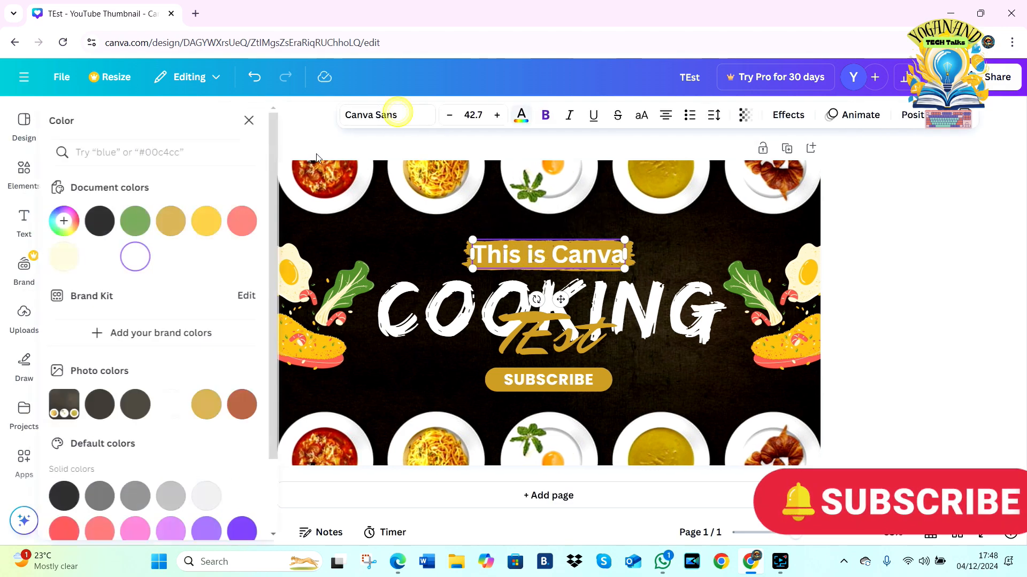
pyautogui.scroll(-2, 224, 468)
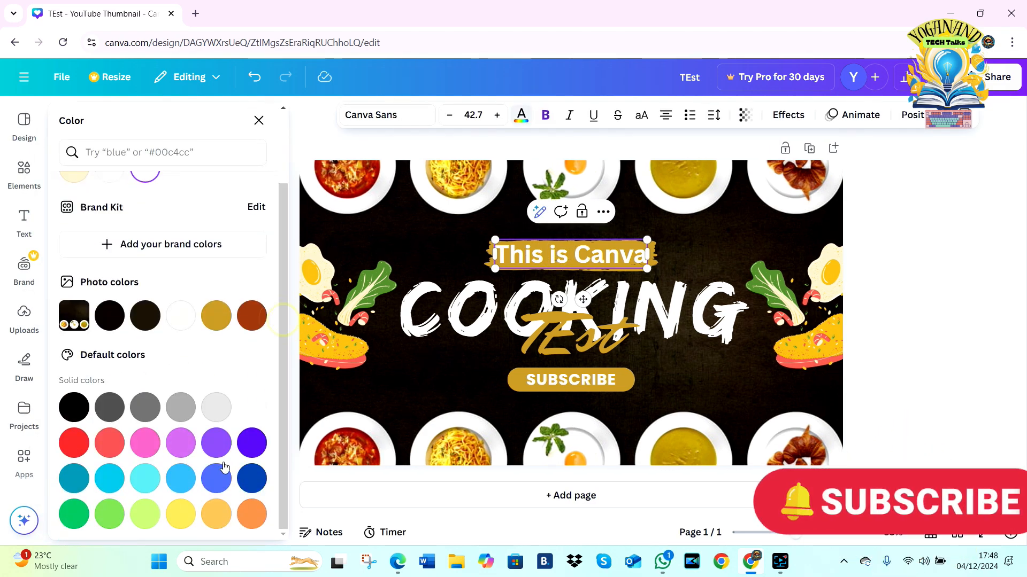
pyautogui.click(75, 453)
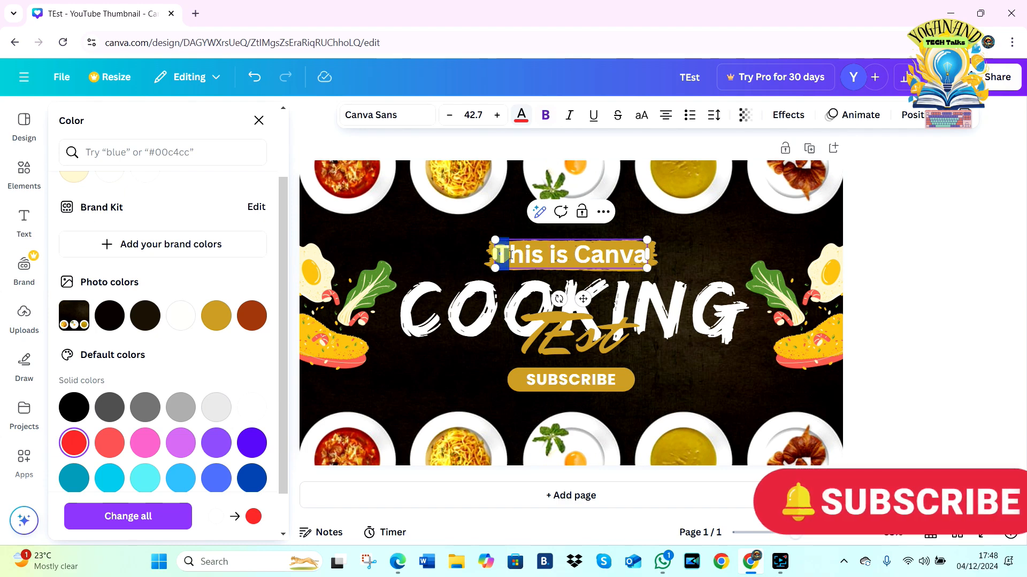
pyautogui.moveTo(510, 255); pyautogui.dragTo(648, 268)
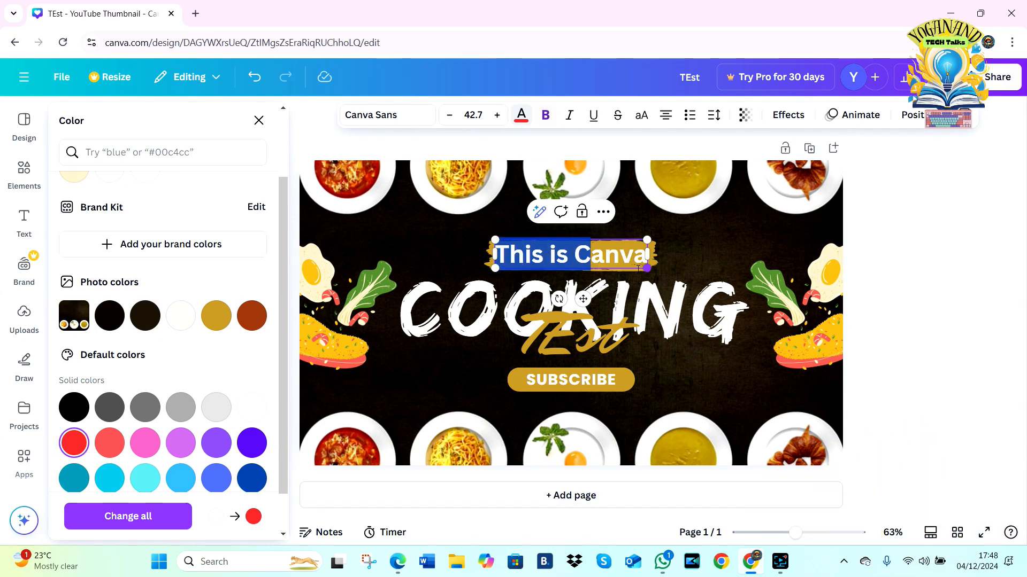
pyautogui.moveTo(572, 262); pyautogui.dragTo(544, 257)
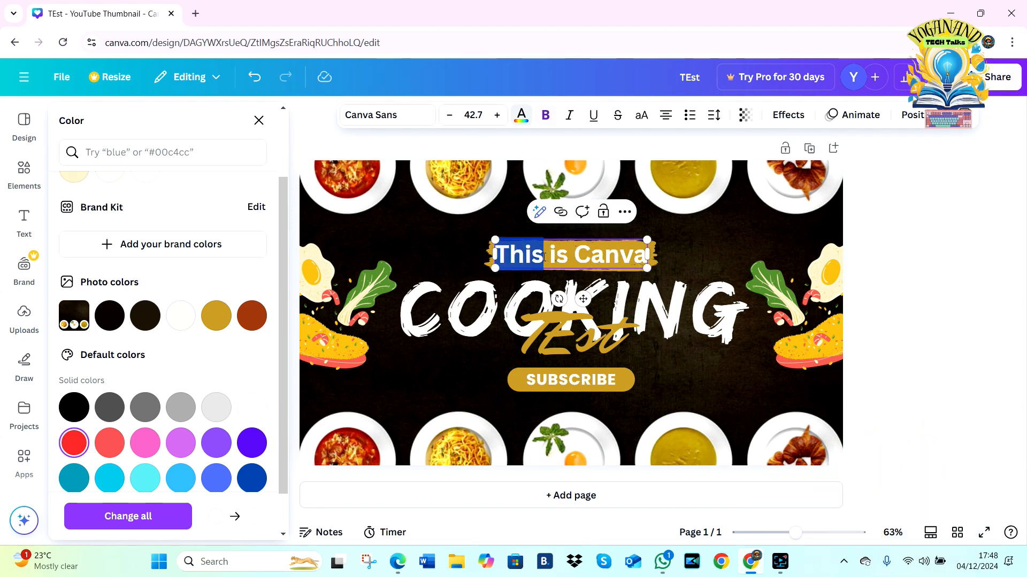
pyautogui.click(74, 443)
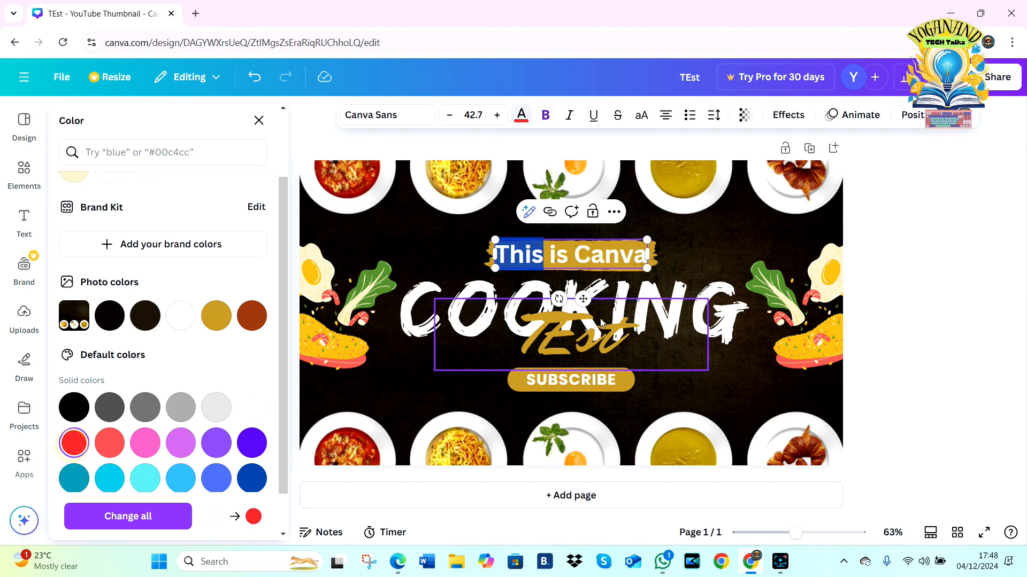
pyautogui.click(570, 243)
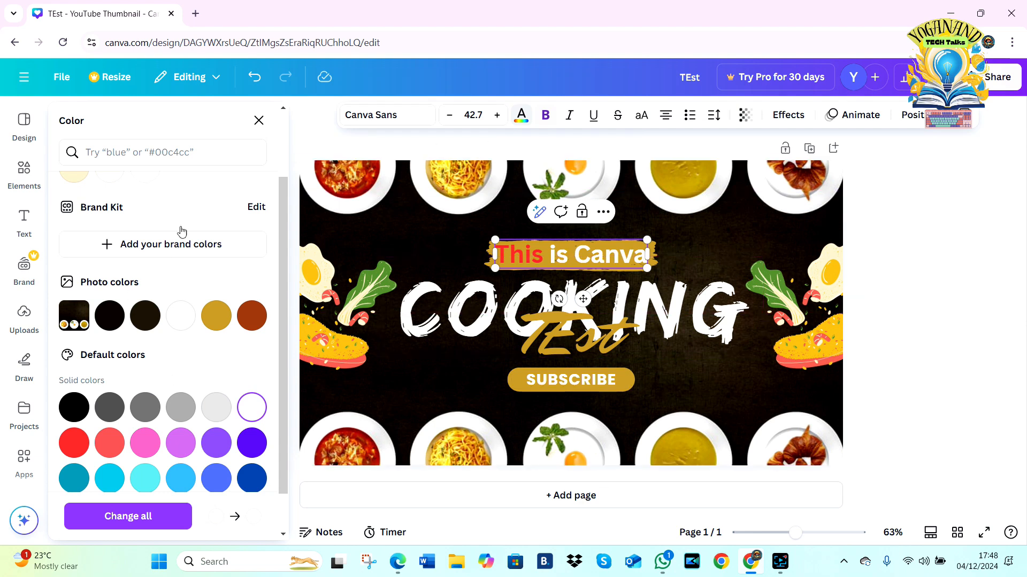
pyautogui.click(259, 121)
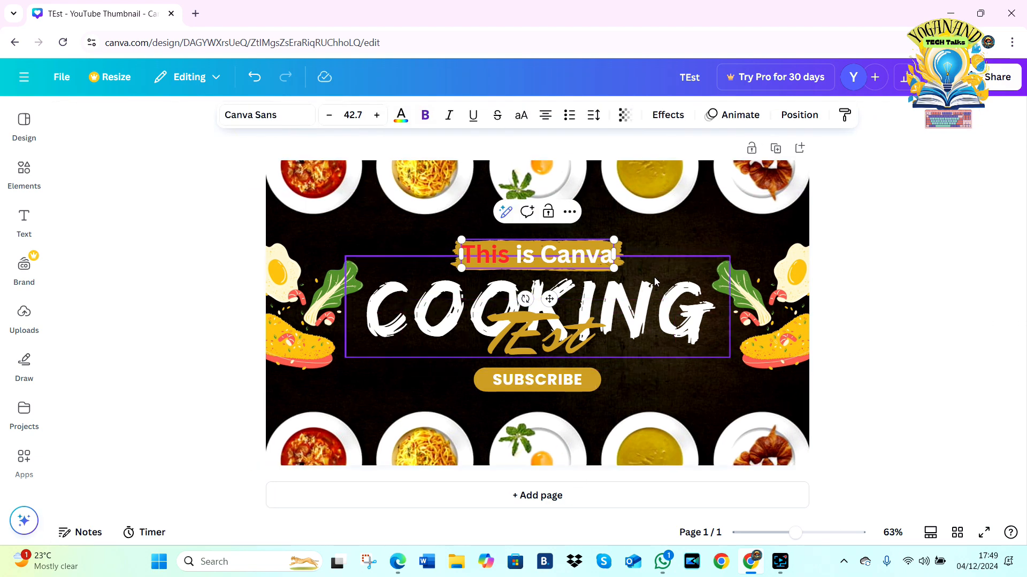
pyautogui.click(271, 119)
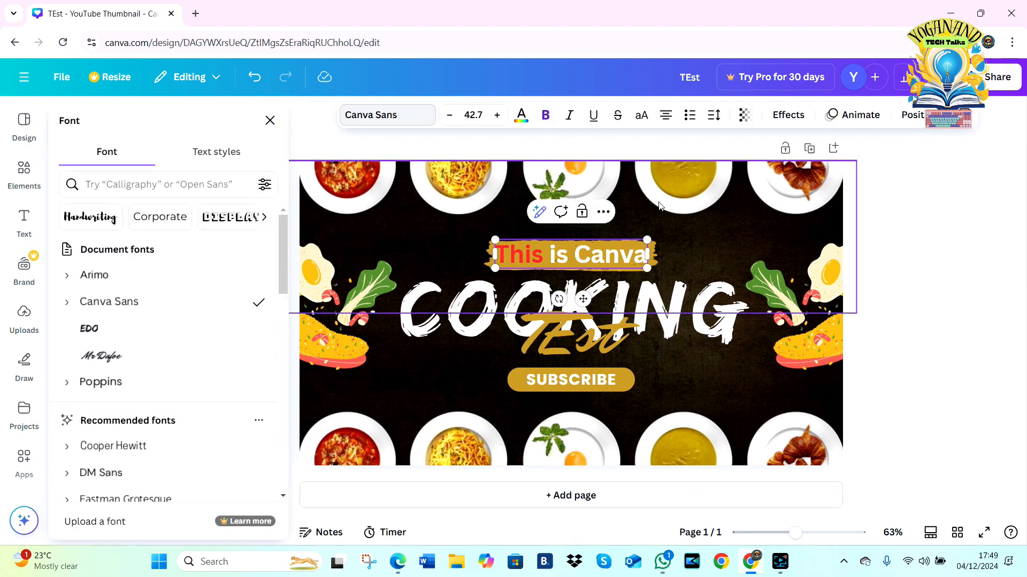
pyautogui.click(916, 182)
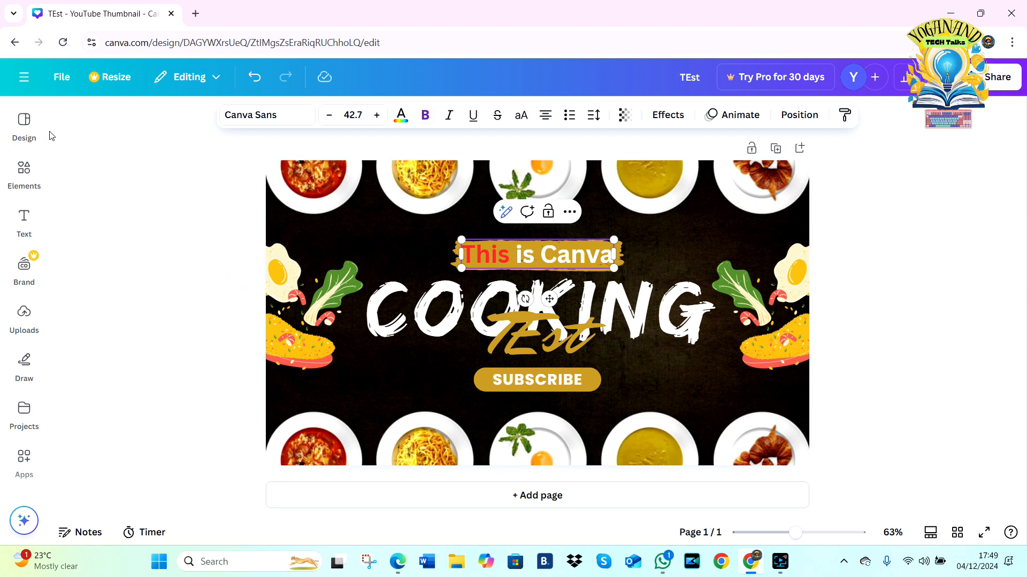
# Step: Create a new Video (1080p) design from the suggested design types
pyautogui.click(61, 77)
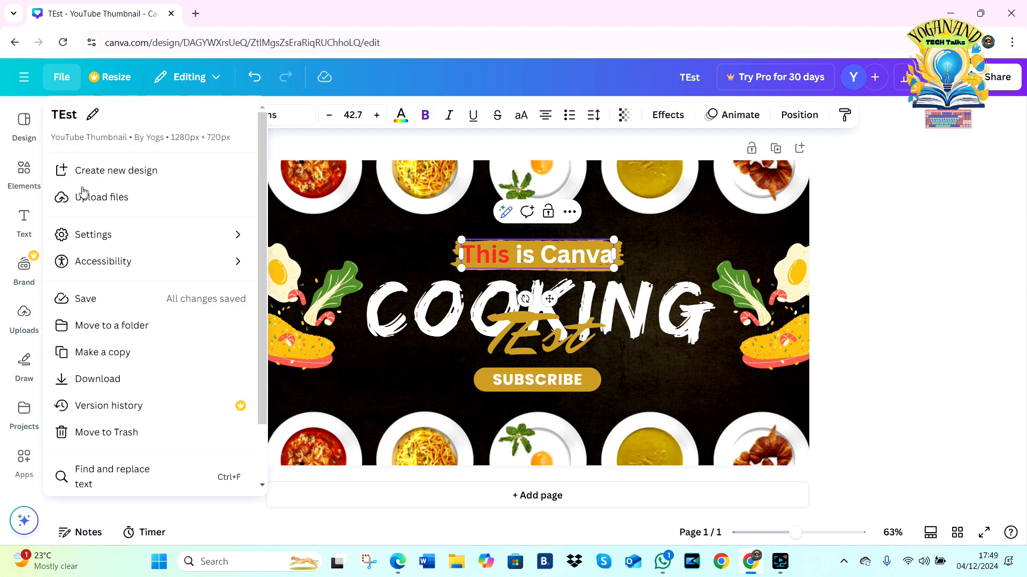
pyautogui.click(96, 171)
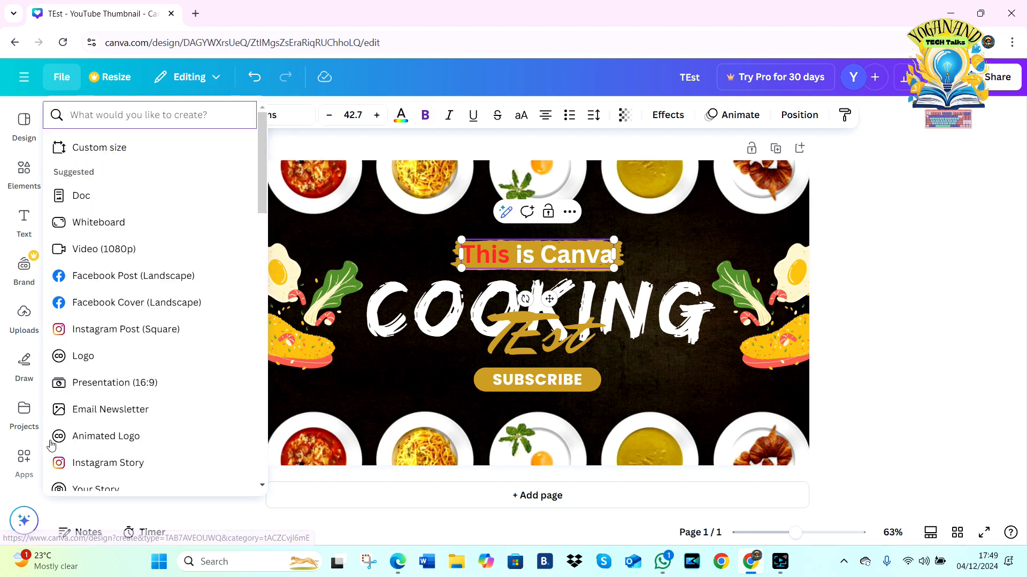
pyautogui.moveTo(260, 181); pyautogui.dragTo(259, 159)
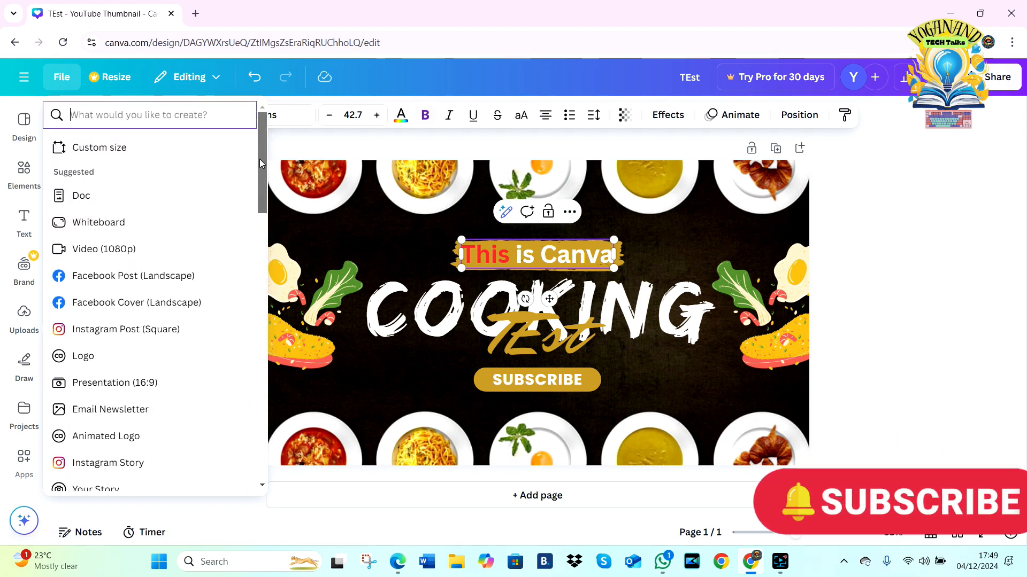
pyautogui.click(89, 255)
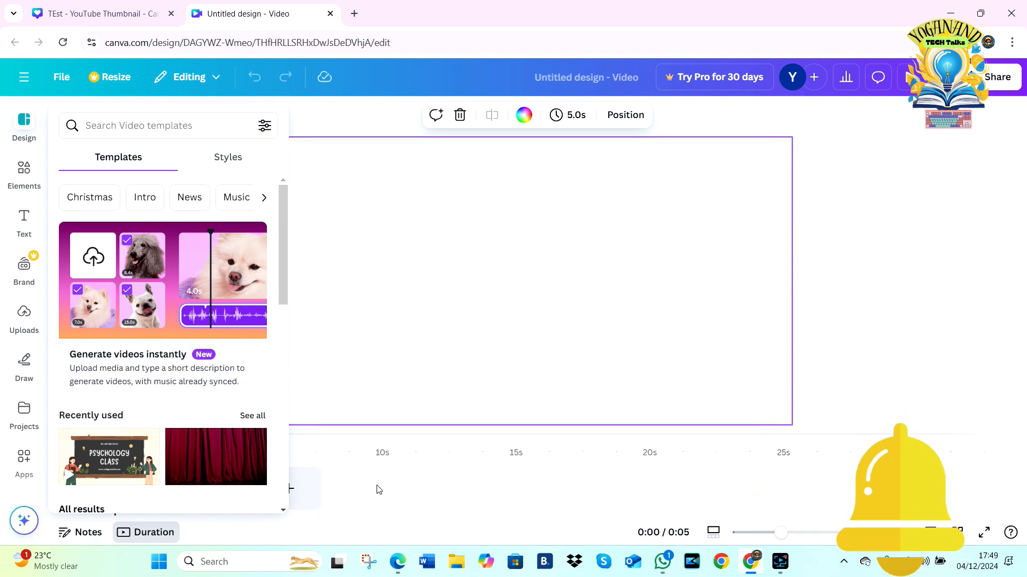
# Step: Try placing a video uploaded from the "ready to upload" folder on the blank page, and delete it from the page
pyautogui.click(23, 323)
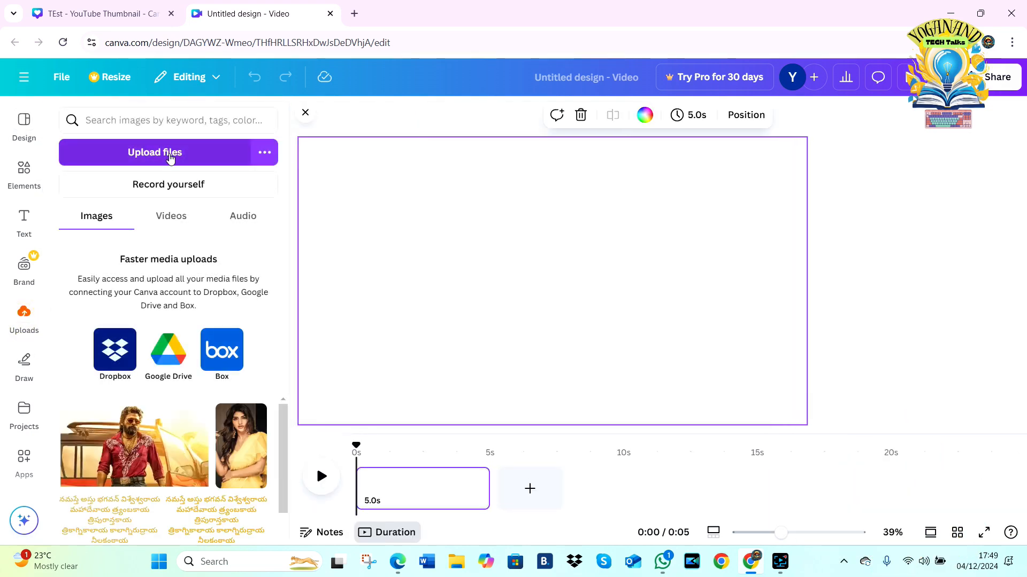
pyautogui.click(170, 155)
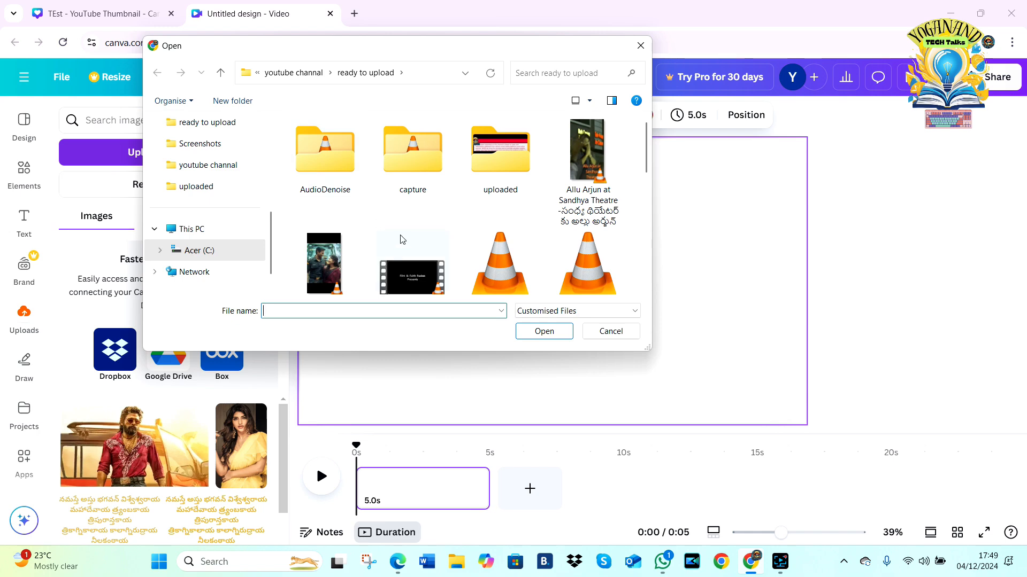
pyautogui.doubleClick(318, 249)
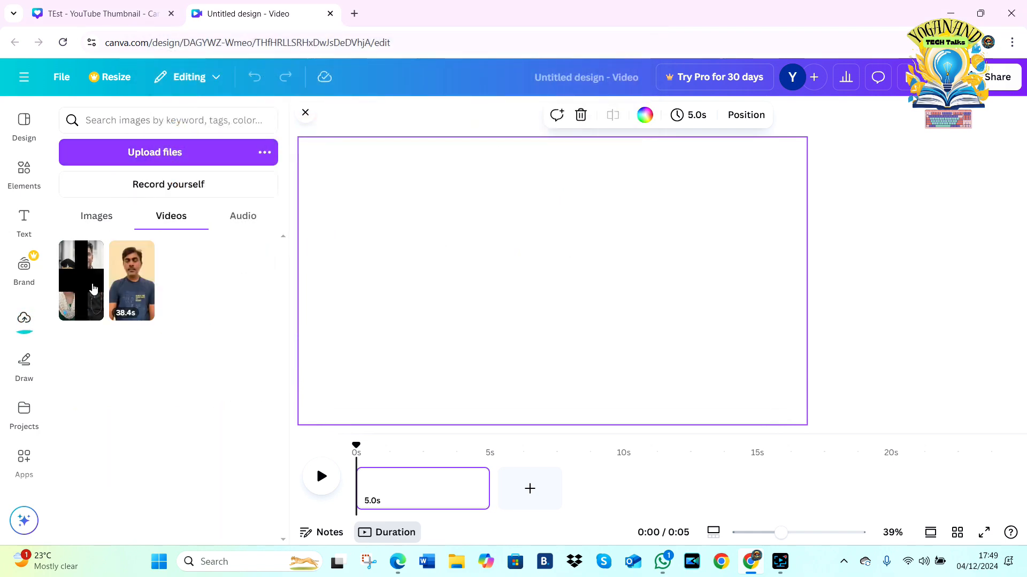
pyautogui.click(89, 289)
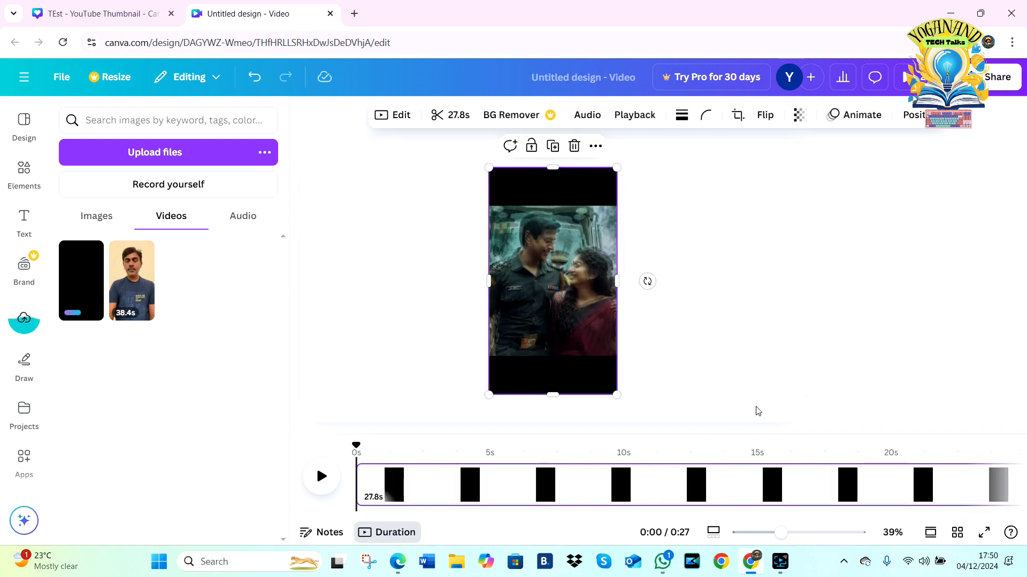
pyautogui.press('Delete')
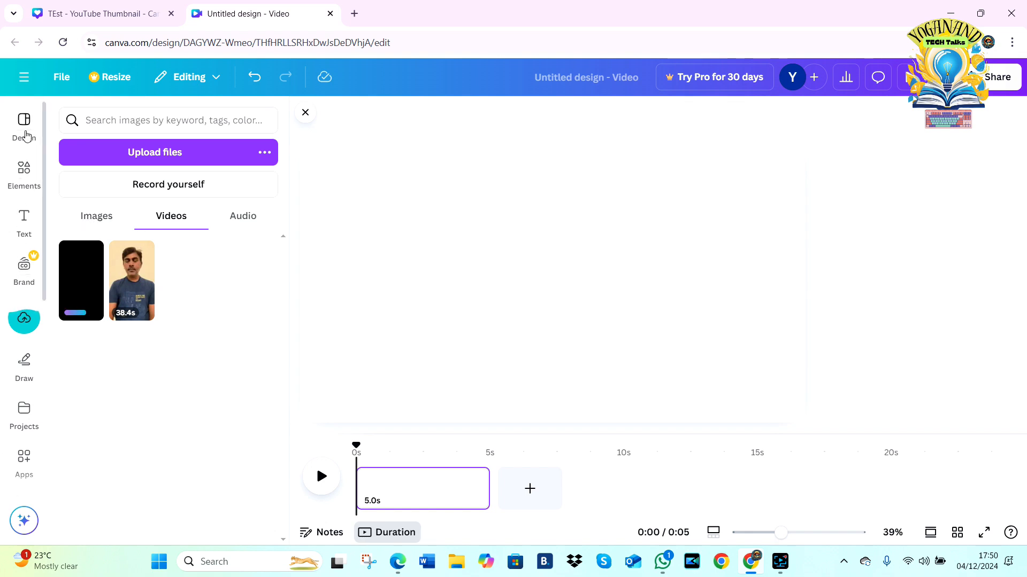
# Step: Apply the READY? page of the Orange and Black Bold Creative Animated Welcome Channel Youtube Intro Video template to the page
pyautogui.click(25, 133)
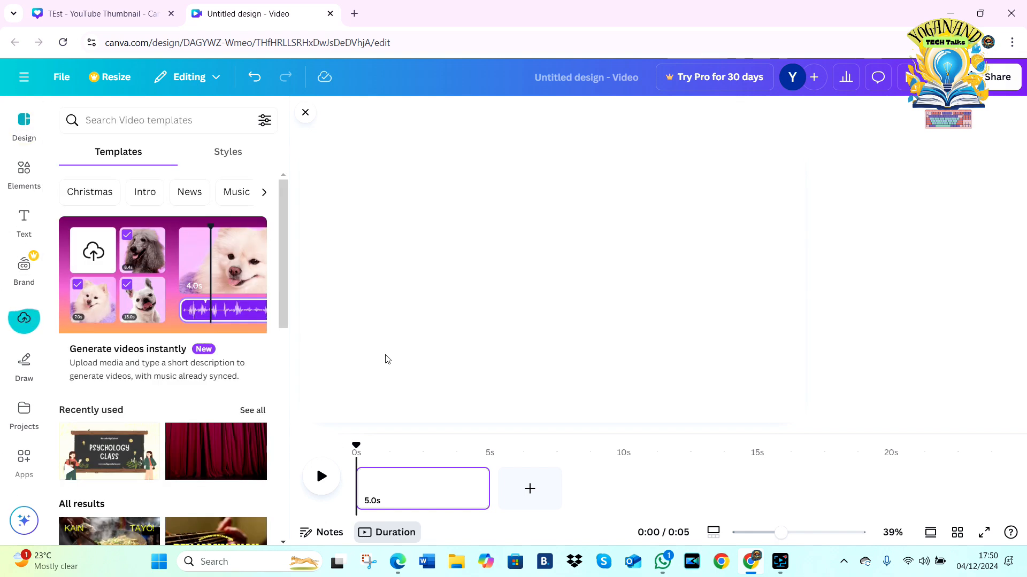
pyautogui.scroll(-10, 152, 250)
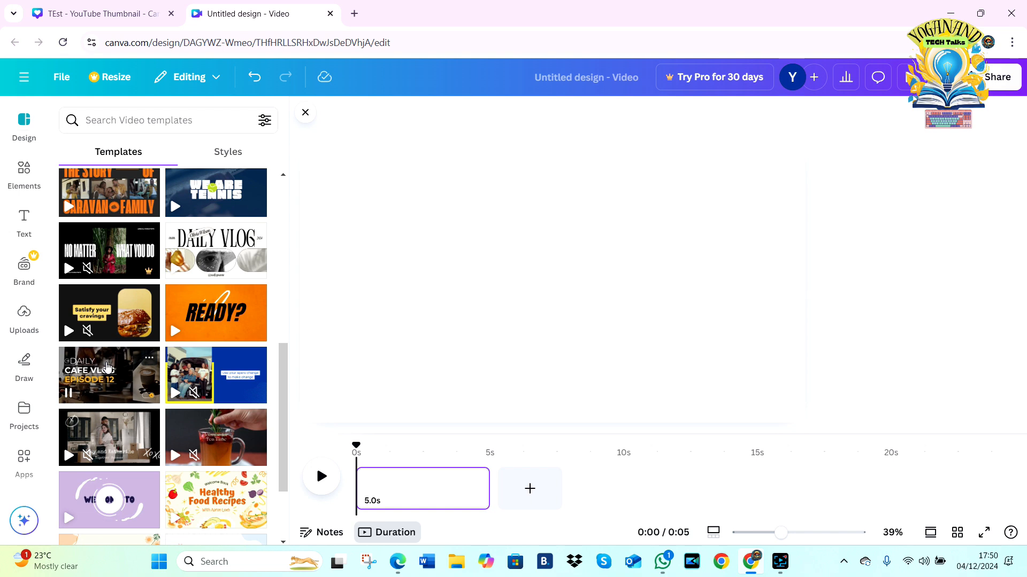
pyautogui.click(195, 314)
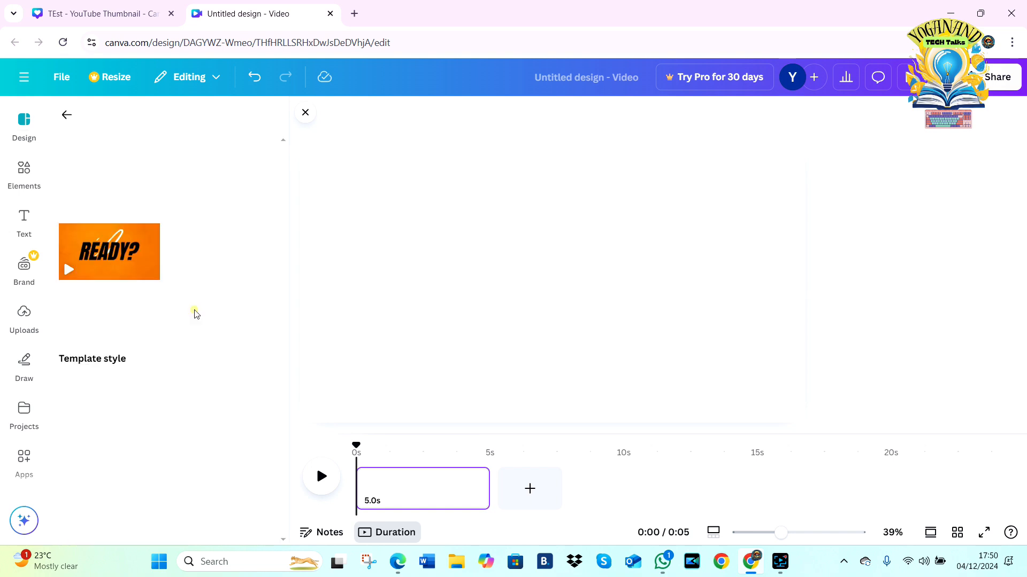
pyautogui.click(107, 346)
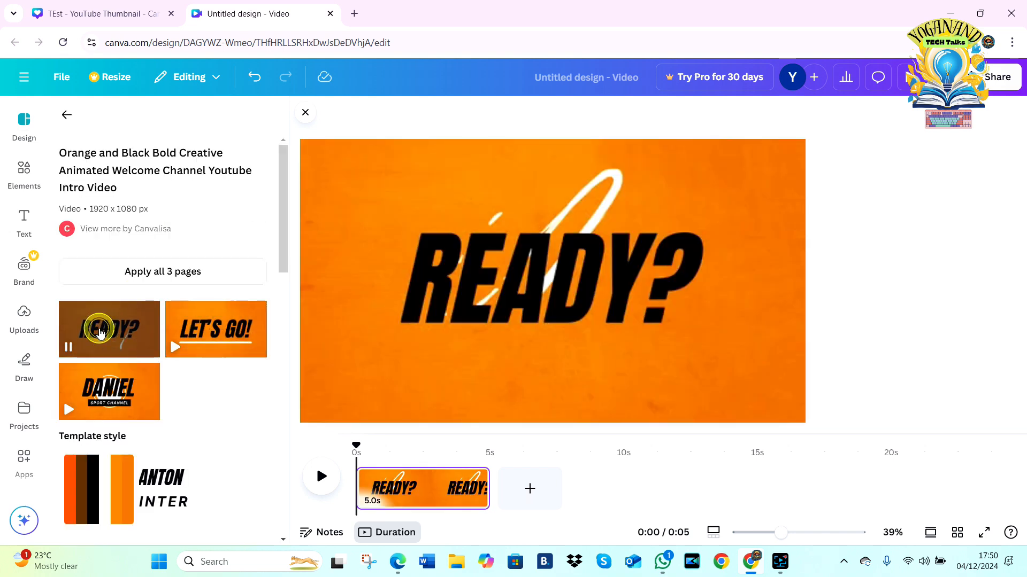
# Step: Preview the intro page's animation and replace its READY? heading with TEXT
pyautogui.click(322, 477)
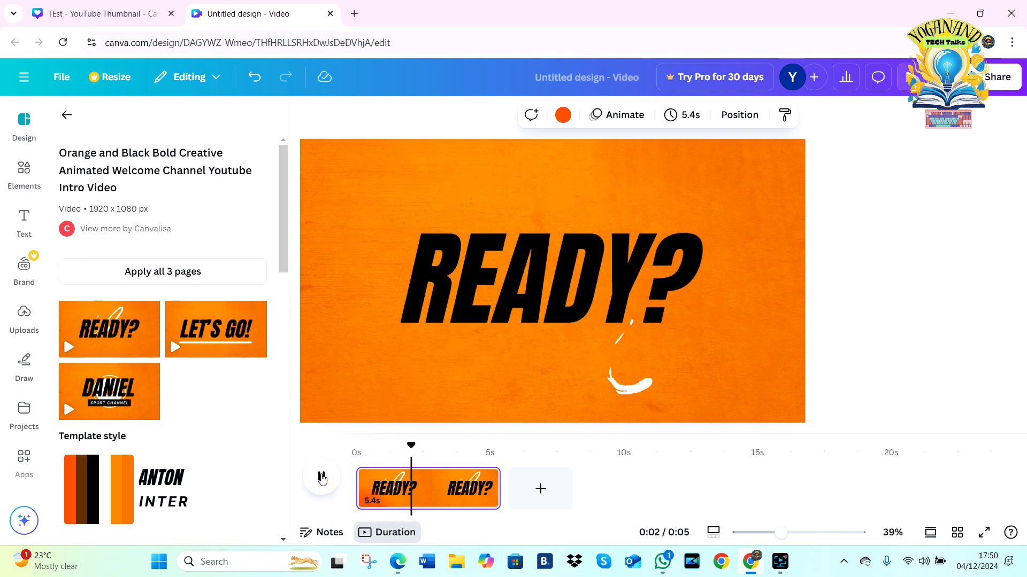
pyautogui.click(322, 476)
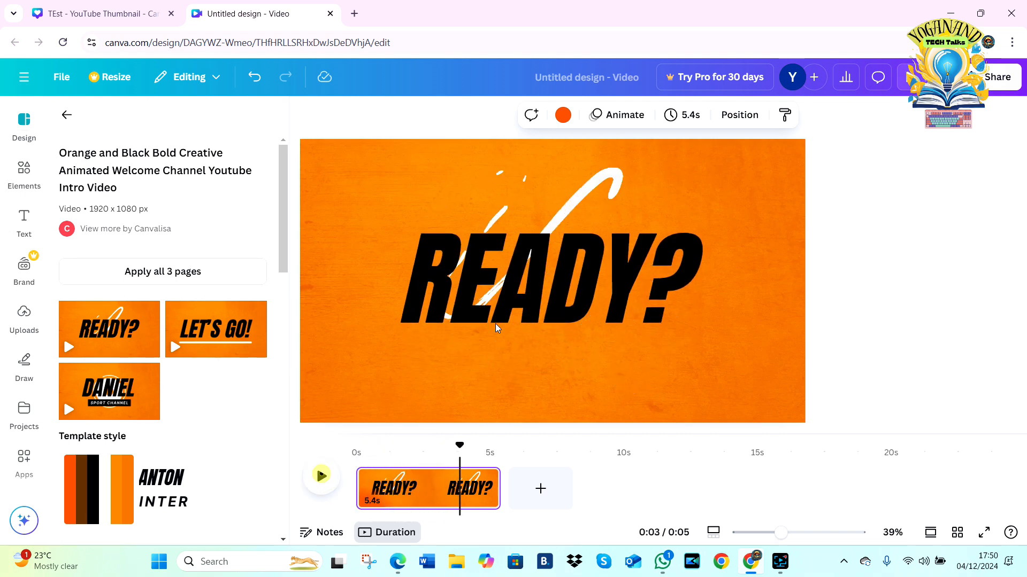
pyautogui.click(556, 268)
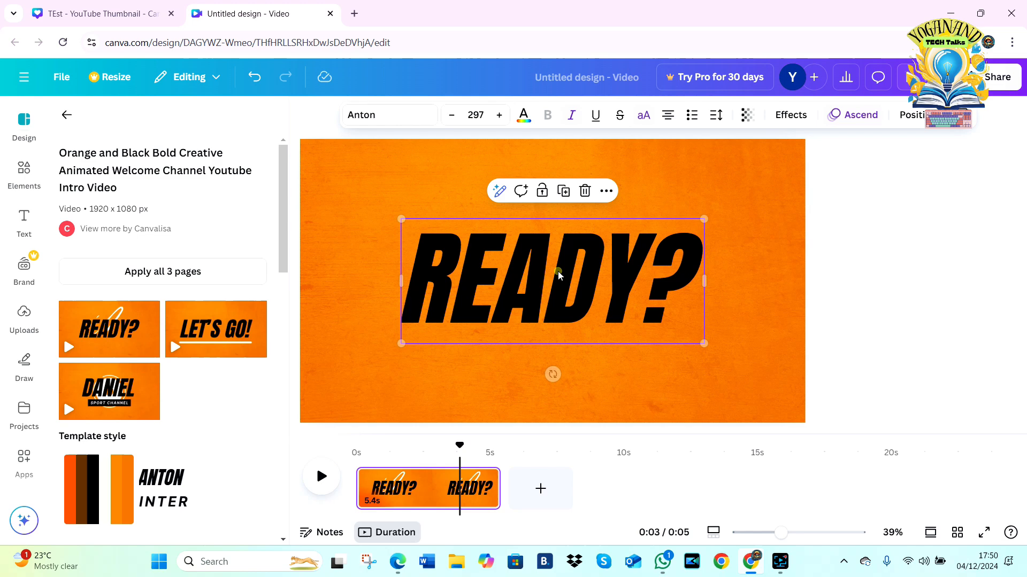
pyautogui.doubleClick(507, 295)
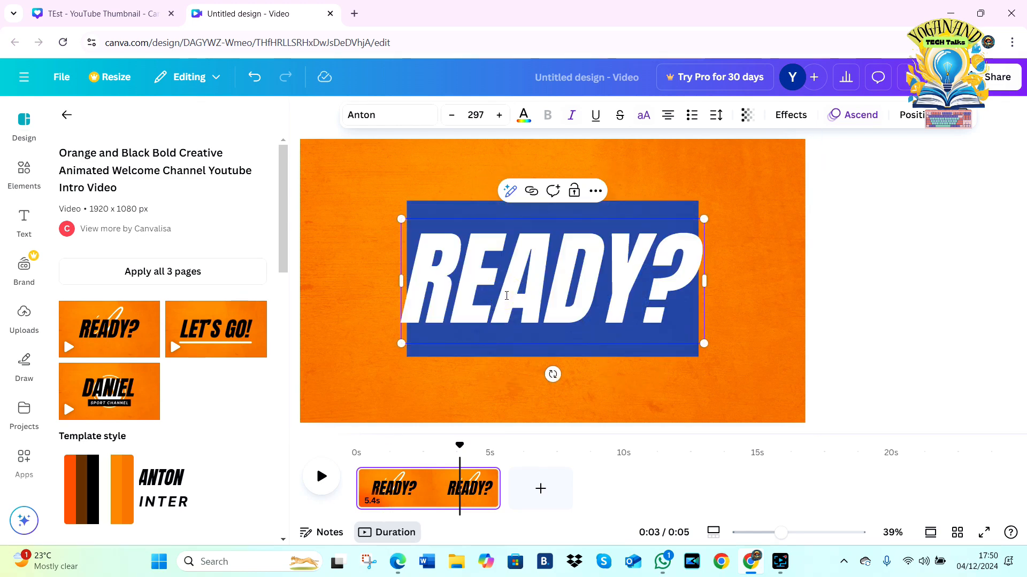
pyautogui.write('TEXT')
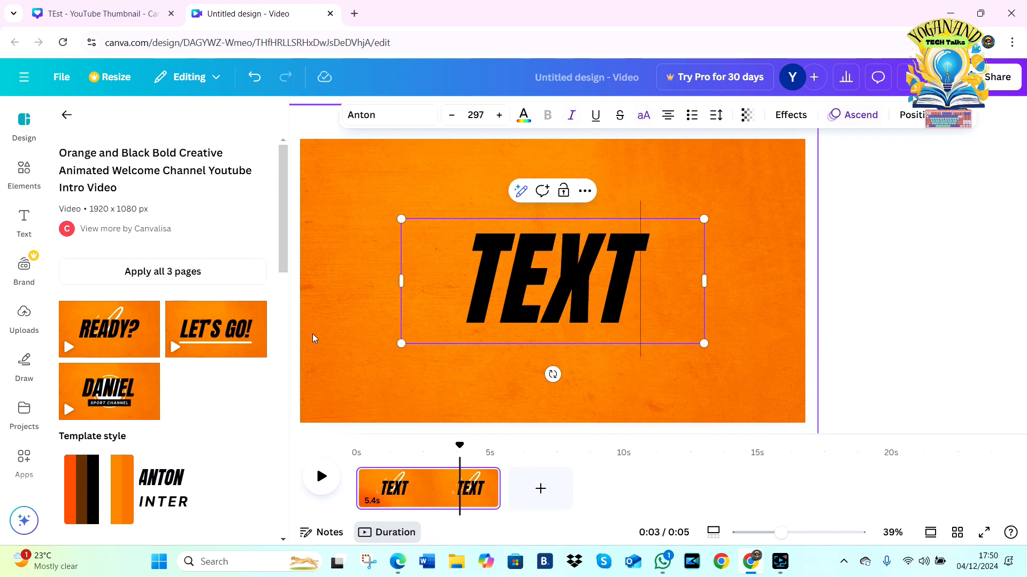
# Step: Add a second page with the Cream Illustrative Healthy Food Recipes template and a third with the Green Illustrative How To Make Healthy Salad template
pyautogui.click(66, 114)
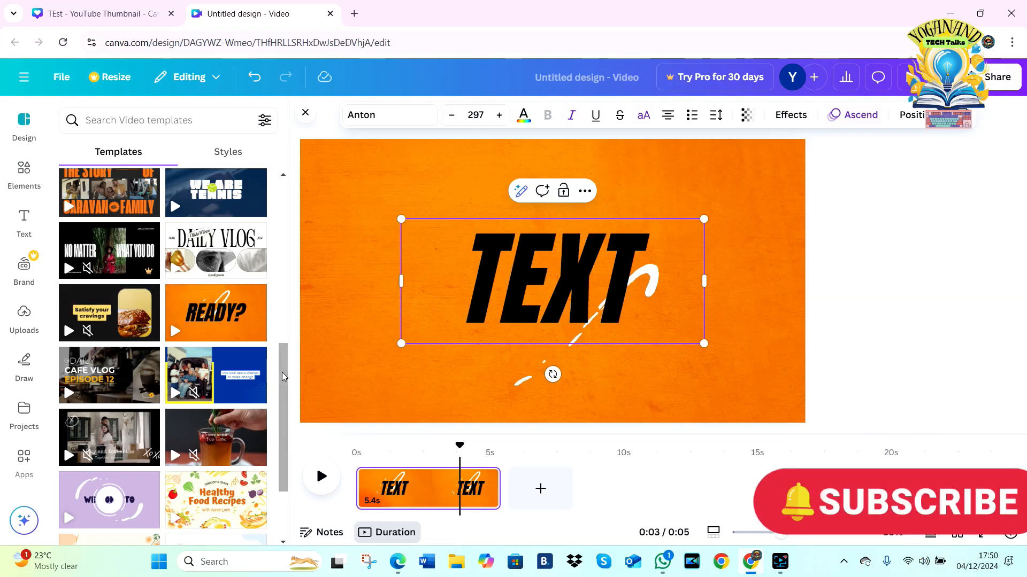
pyautogui.scroll(-3, 286, 350)
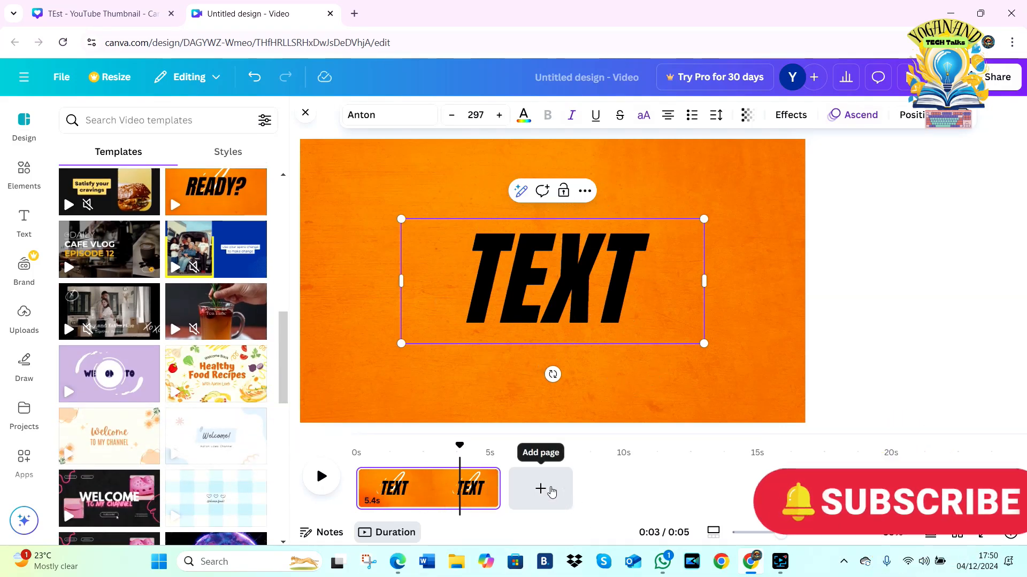
pyautogui.click(551, 492)
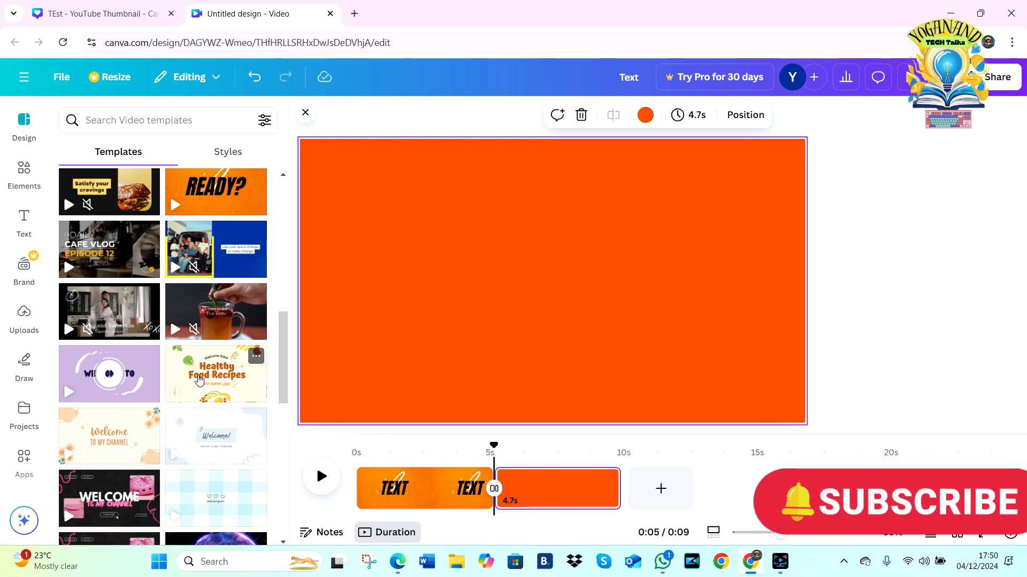
pyautogui.click(199, 379)
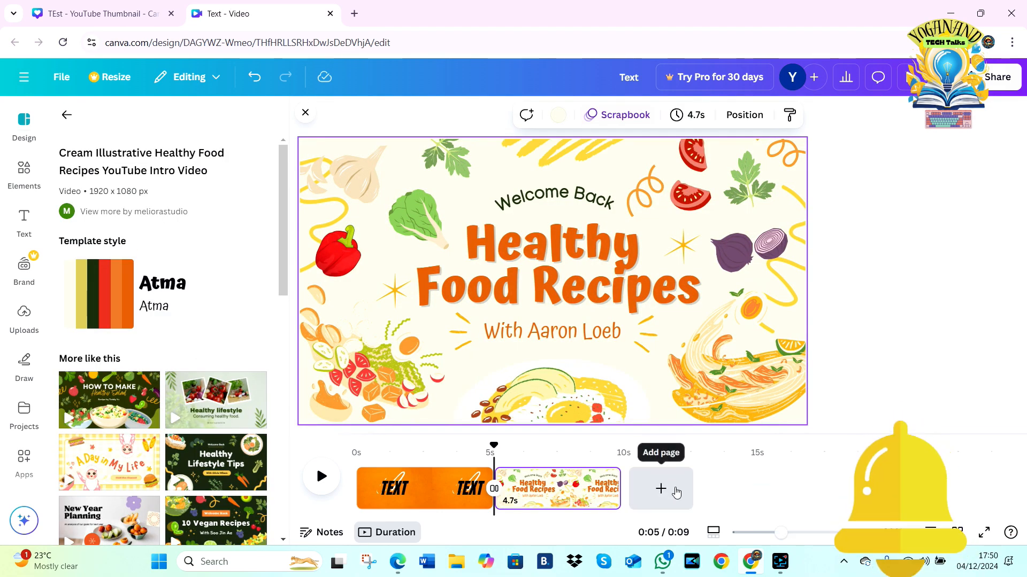
pyautogui.click(661, 489)
pyautogui.click(109, 400)
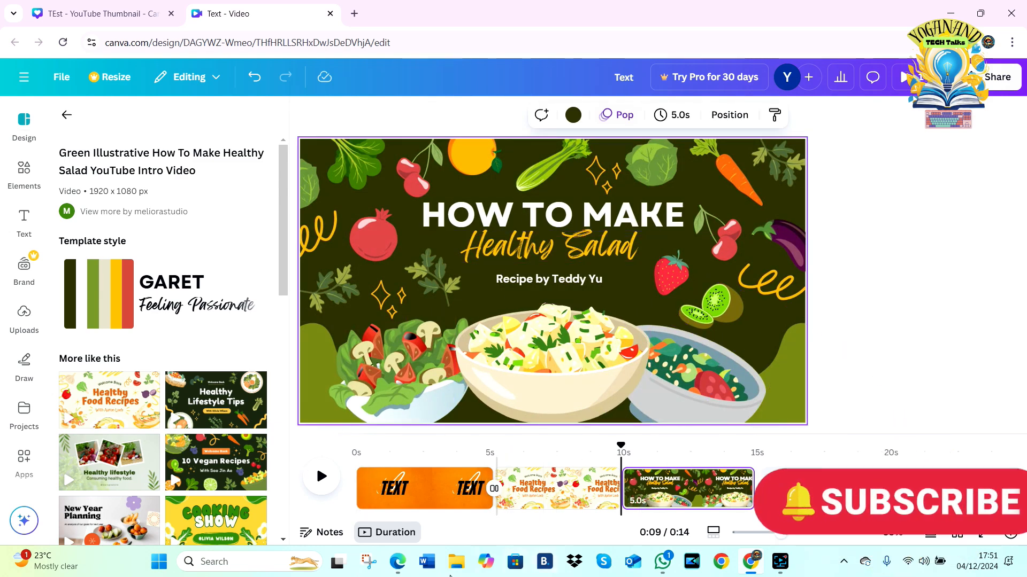
# Step: Play the three-page video from the beginning and pause it on the Healthy Food Recipes page
pyautogui.click(362, 452)
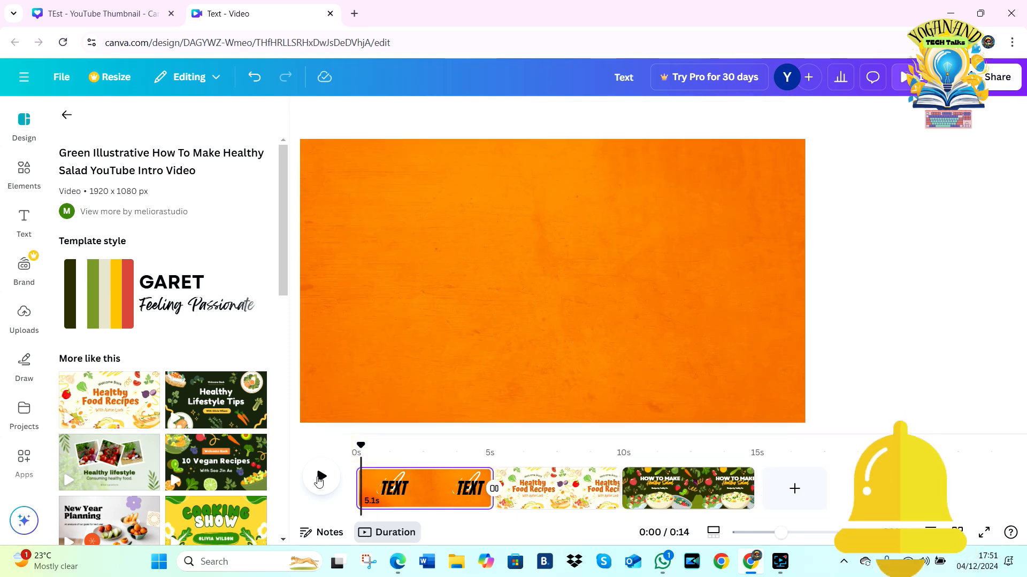
pyautogui.click(319, 480)
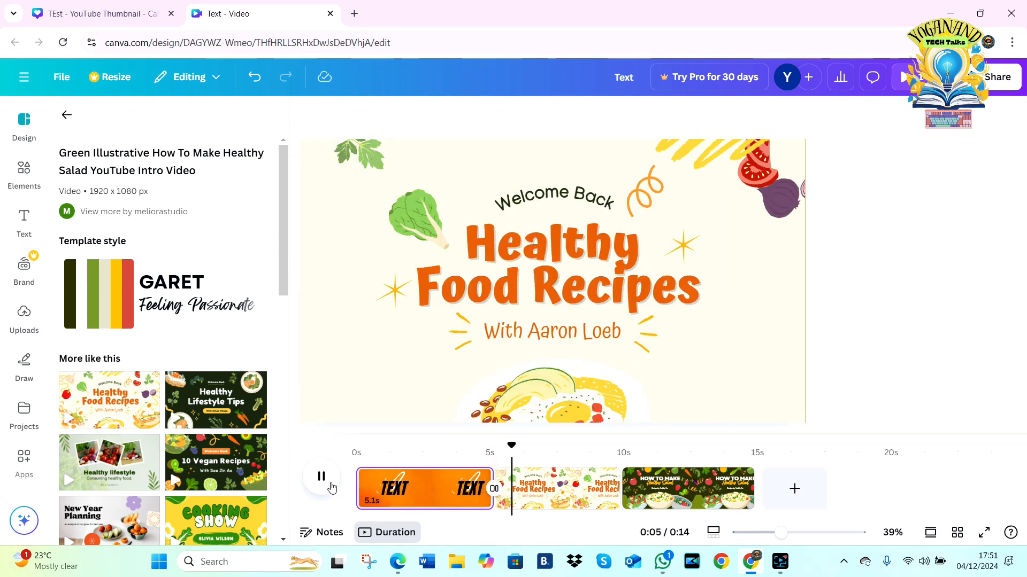
pyautogui.click(321, 478)
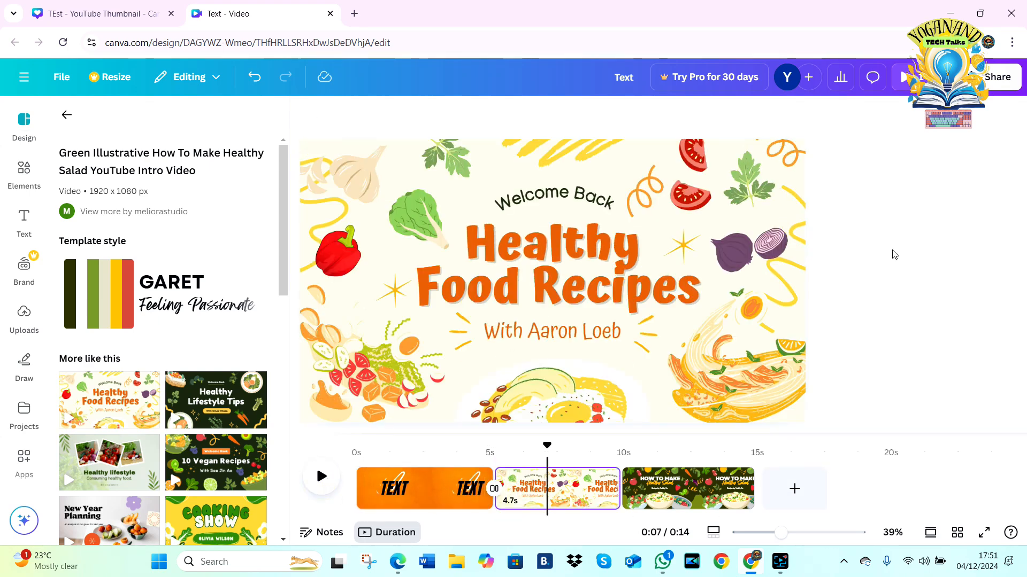
# Step: View the sharing and download options for the video design, and close them
pyautogui.click(995, 77)
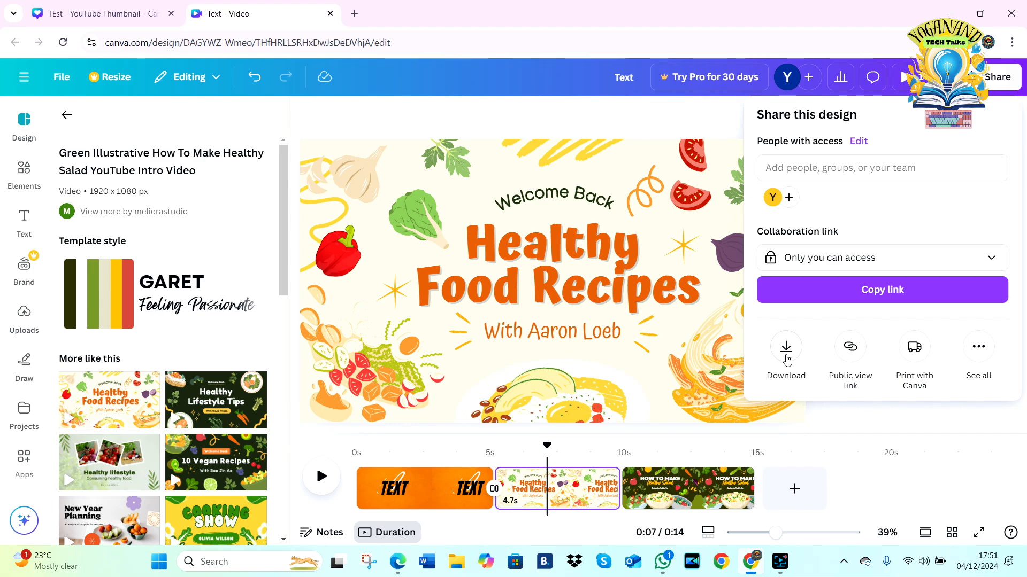
pyautogui.click(472, 117)
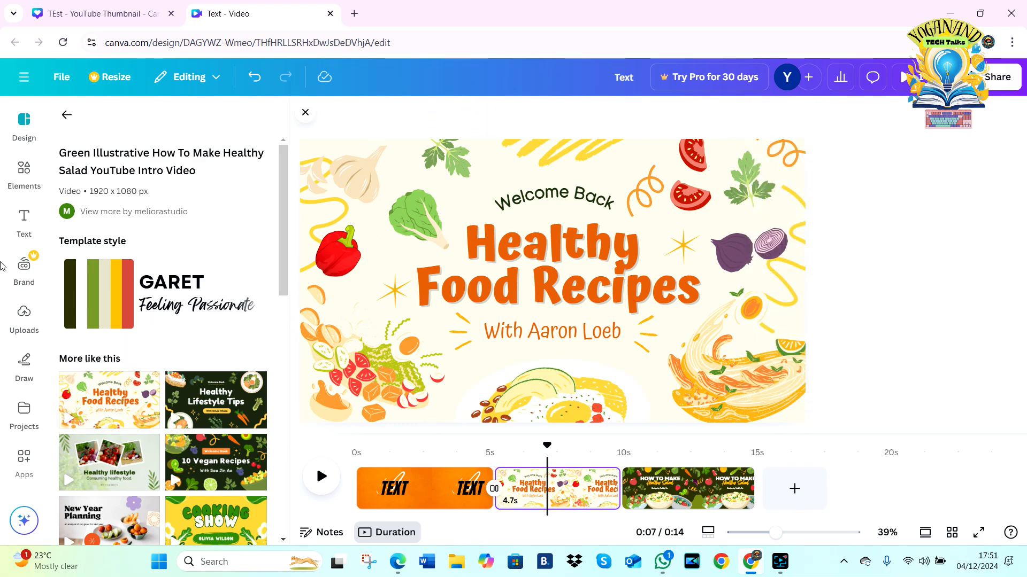
pyautogui.click(582, 272)
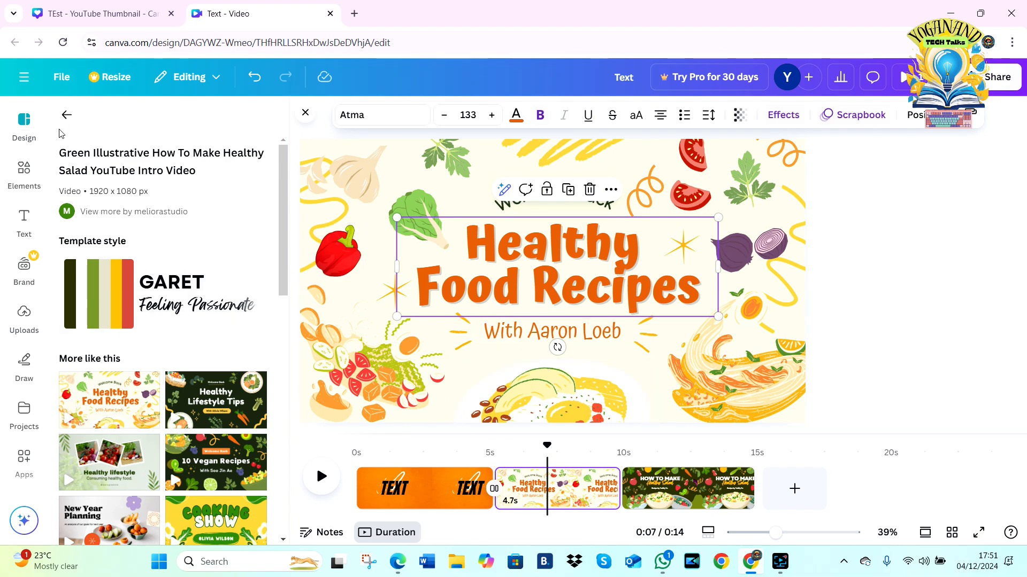
# Step: Create a new Logo design from the suggested design types
pyautogui.click(66, 116)
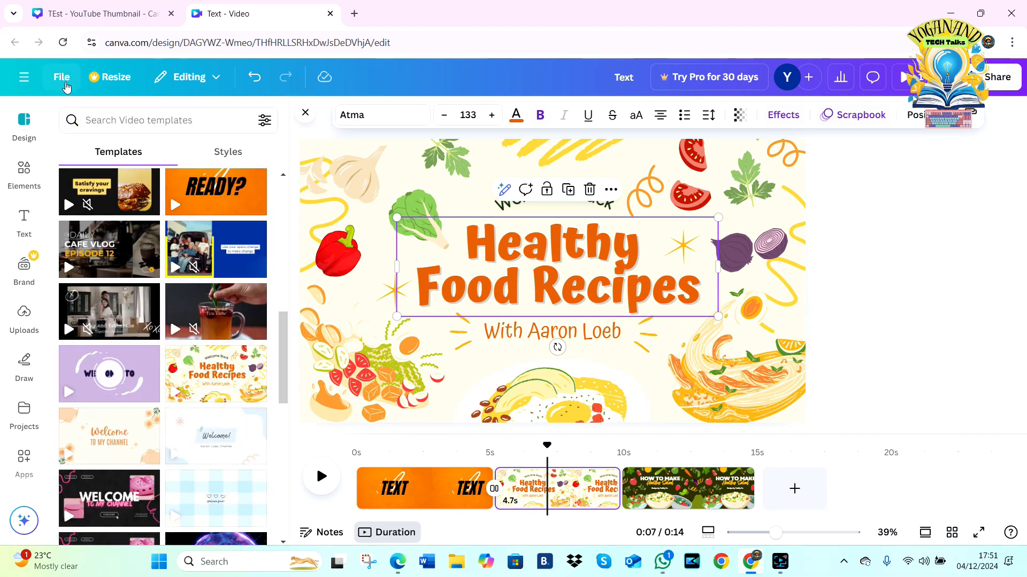
pyautogui.click(63, 78)
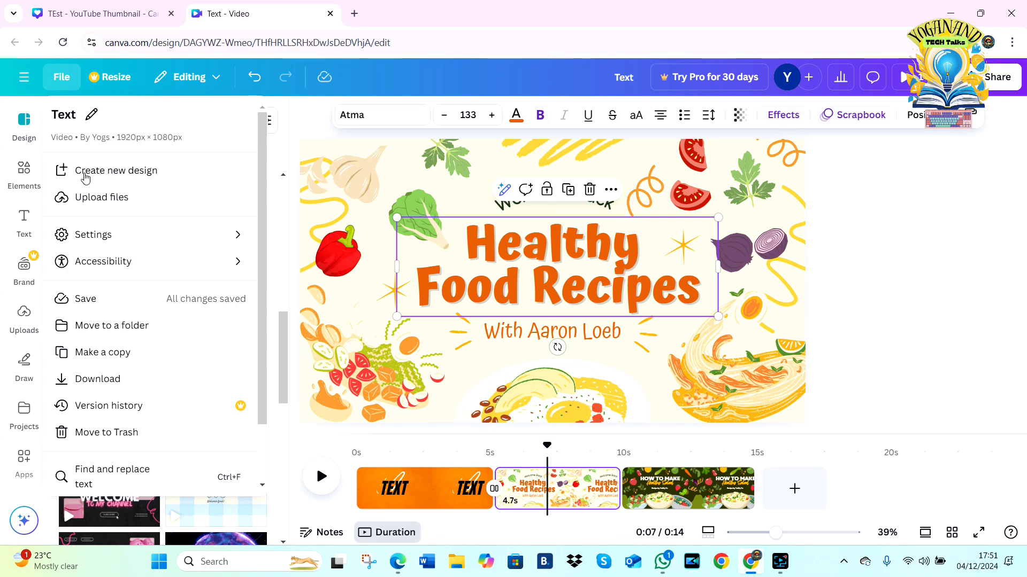
pyautogui.click(85, 176)
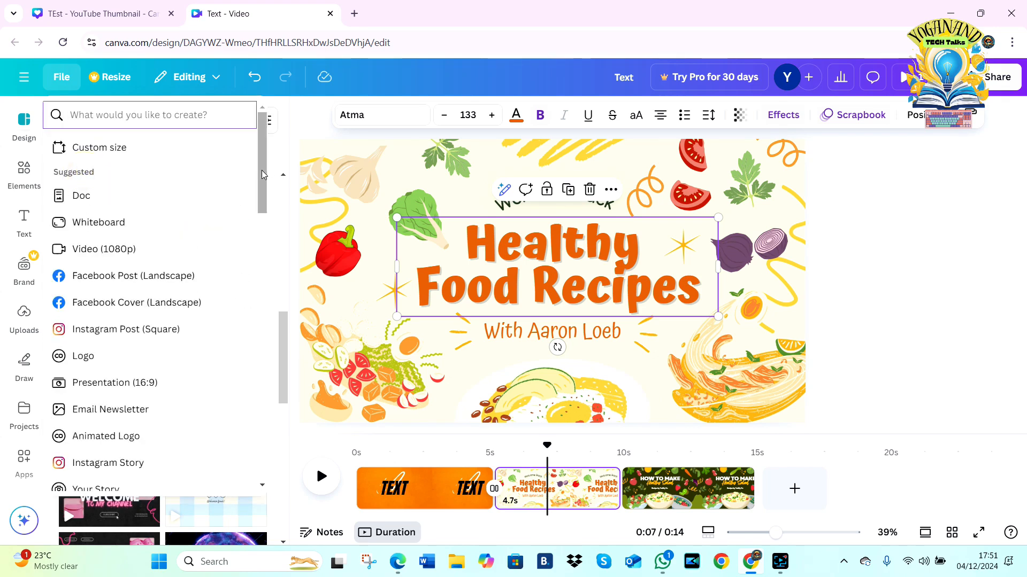
pyautogui.scroll(-3, 262, 174)
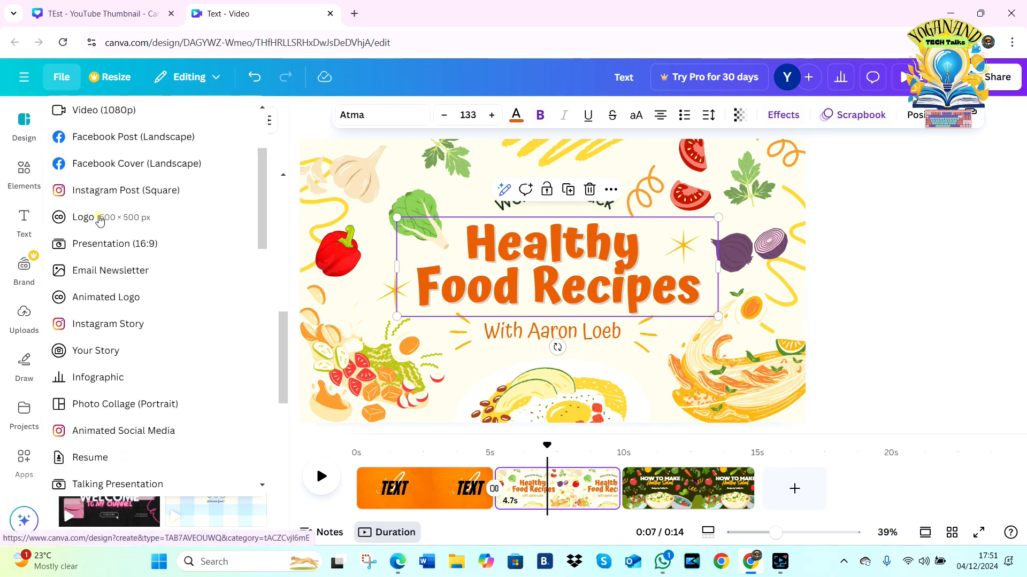
pyautogui.click(99, 219)
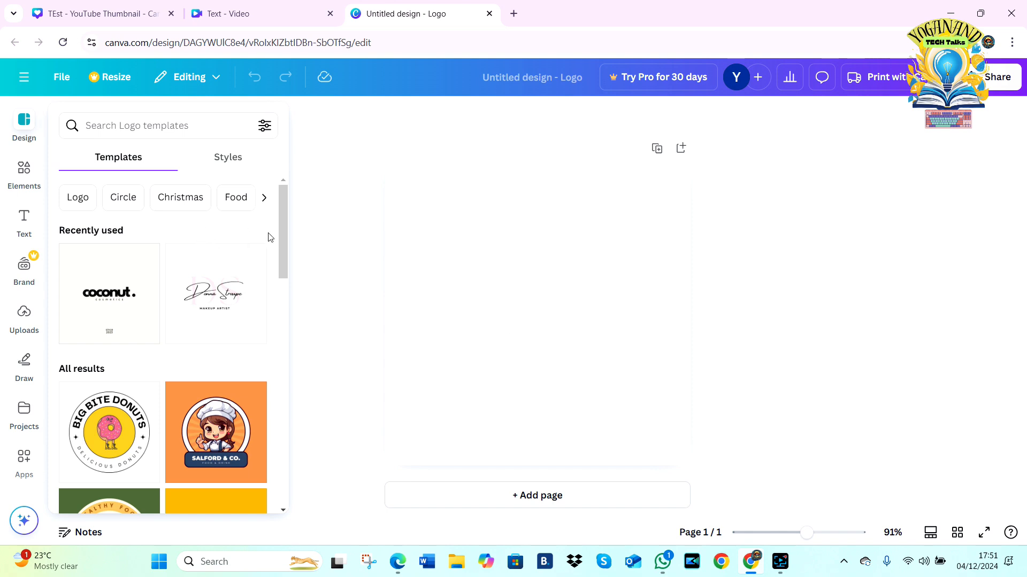
# Step: Search the logo templates for "cooking" and apply the first page of the Yellow Abstract Cooking Fire Free Logo template
pyautogui.moveTo(283, 220); pyautogui.dragTo(279, 275)
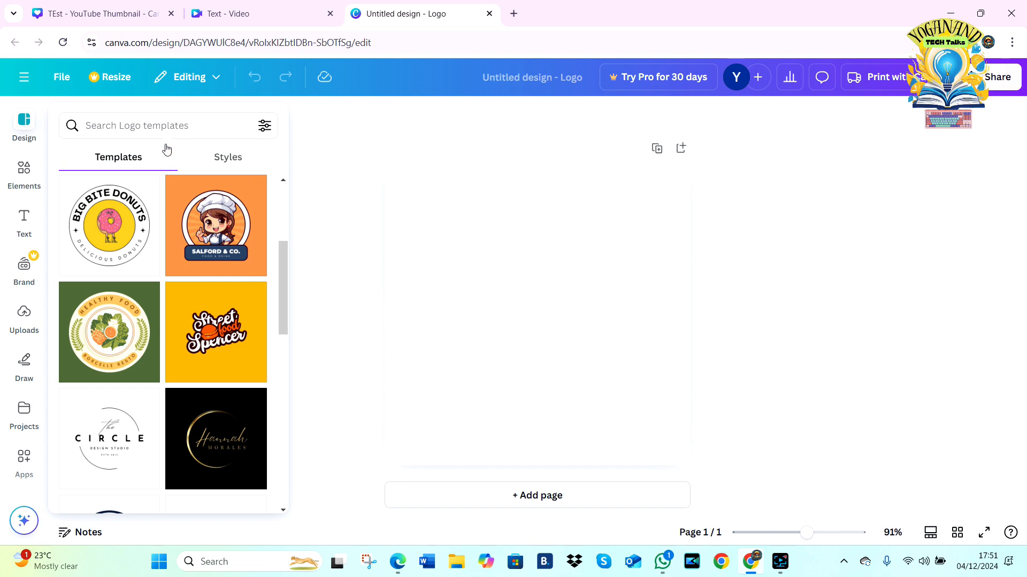
pyautogui.click(168, 127)
pyautogui.write('cooking')
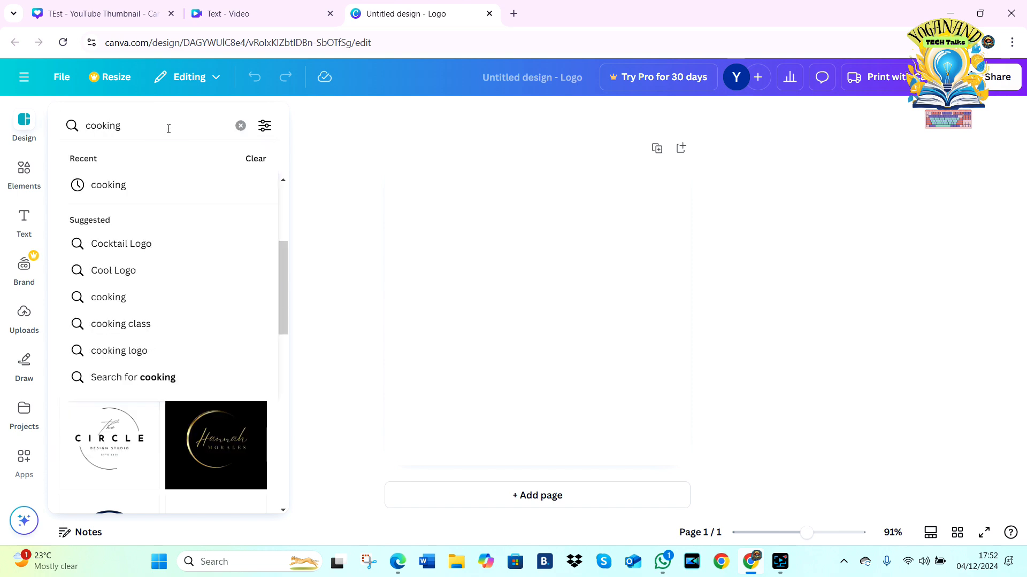
pyautogui.press('Return')
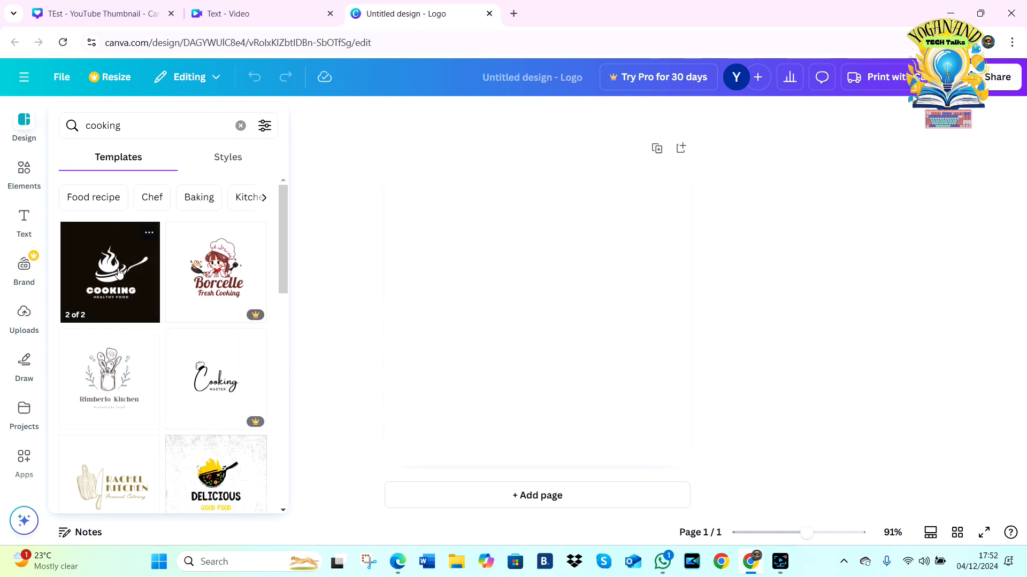
pyautogui.click(98, 277)
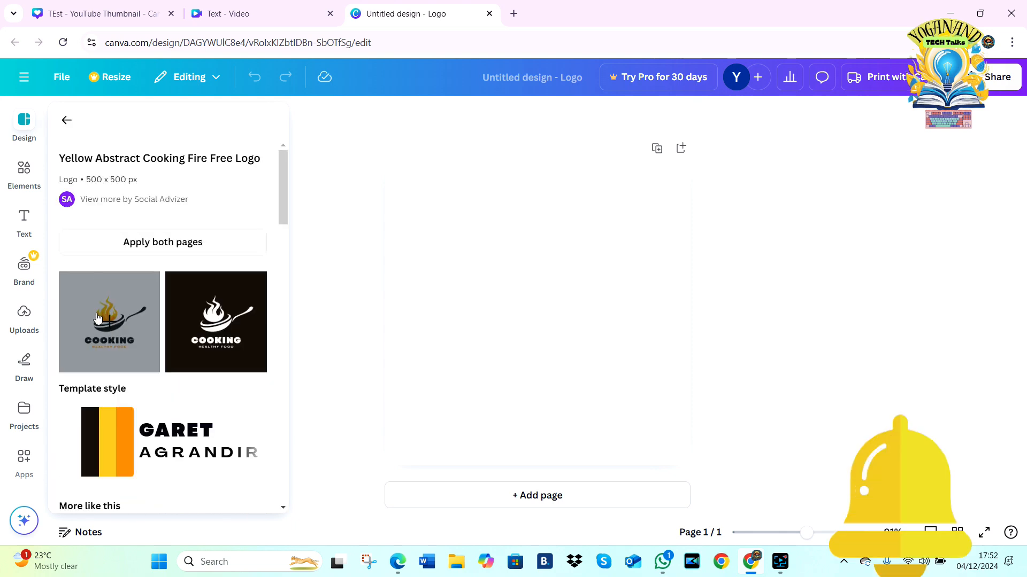
pyautogui.click(97, 281)
# Step: Enlarge the flaming pan graphic above the COOKING text toward the logo page's upper-left corner
pyautogui.click(545, 361)
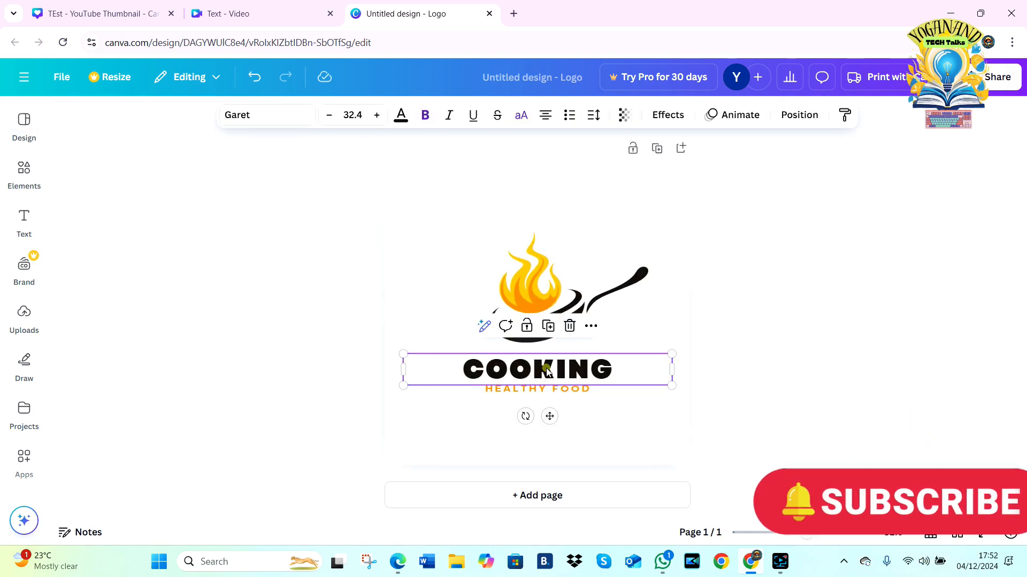
pyautogui.click(532, 288)
pyautogui.moveTo(490, 232); pyautogui.dragTo(415, 180)
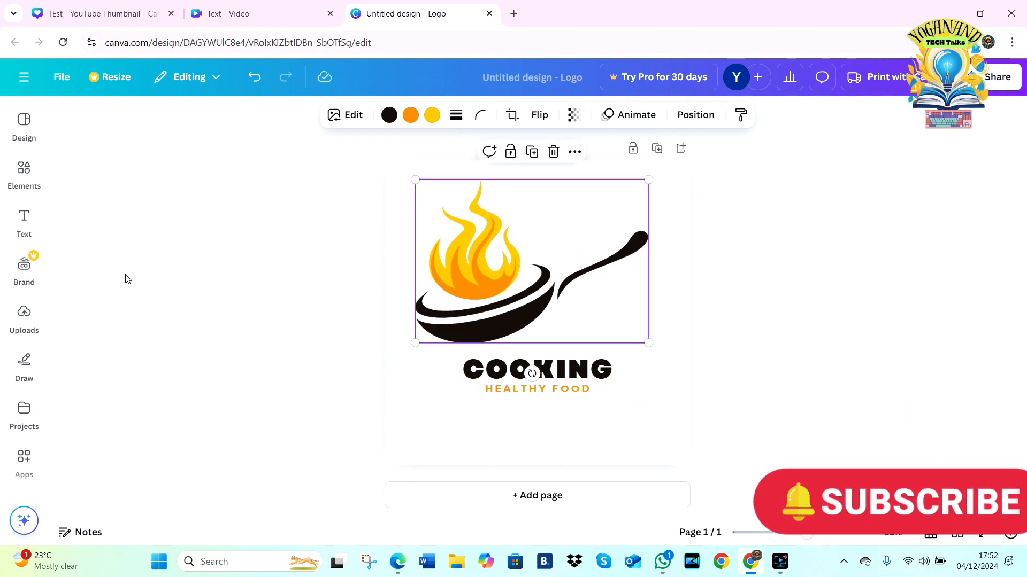
# Step: View the uploaded images available for the logo, and return to the page
pyautogui.click(21, 315)
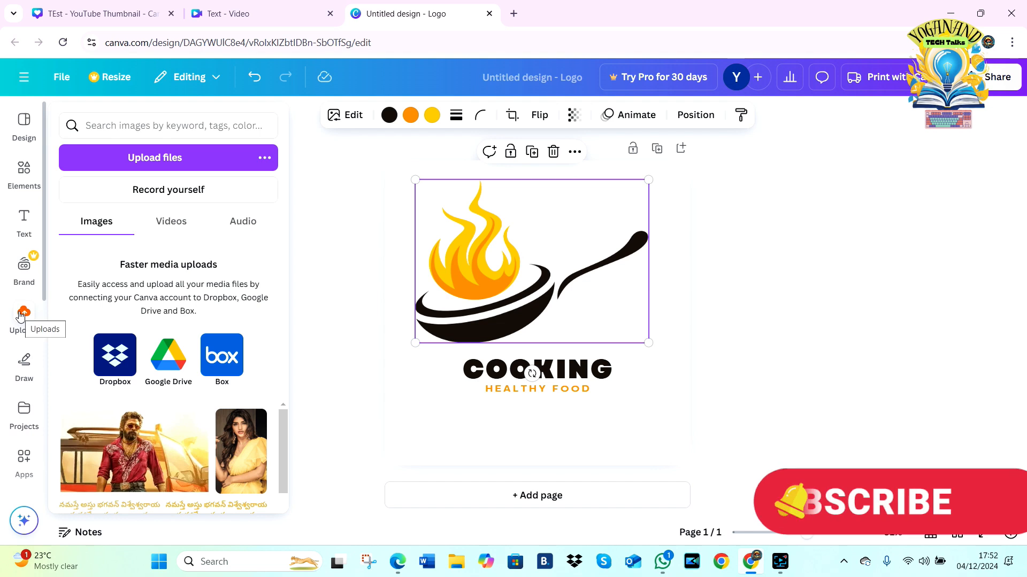
pyautogui.click(583, 325)
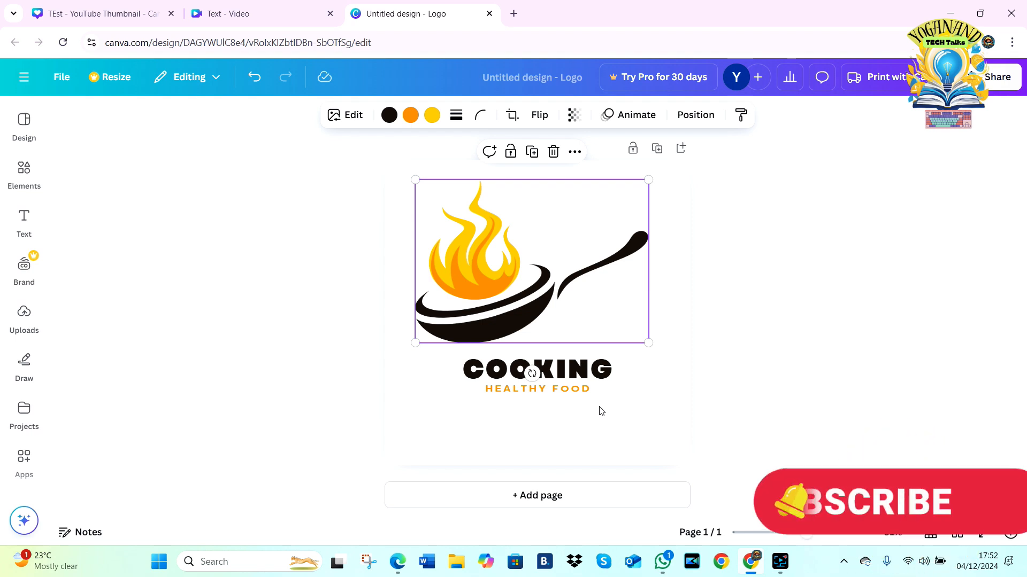
pyautogui.click(40, 315)
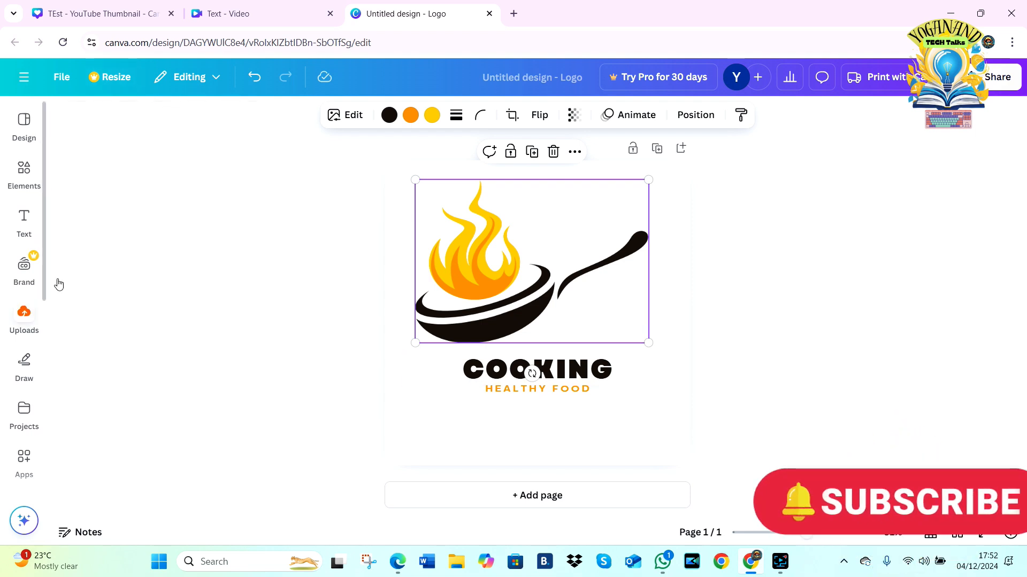
# Step: Create a new Instagram Post (Square) design and look through its suggested templates
pyautogui.click(62, 77)
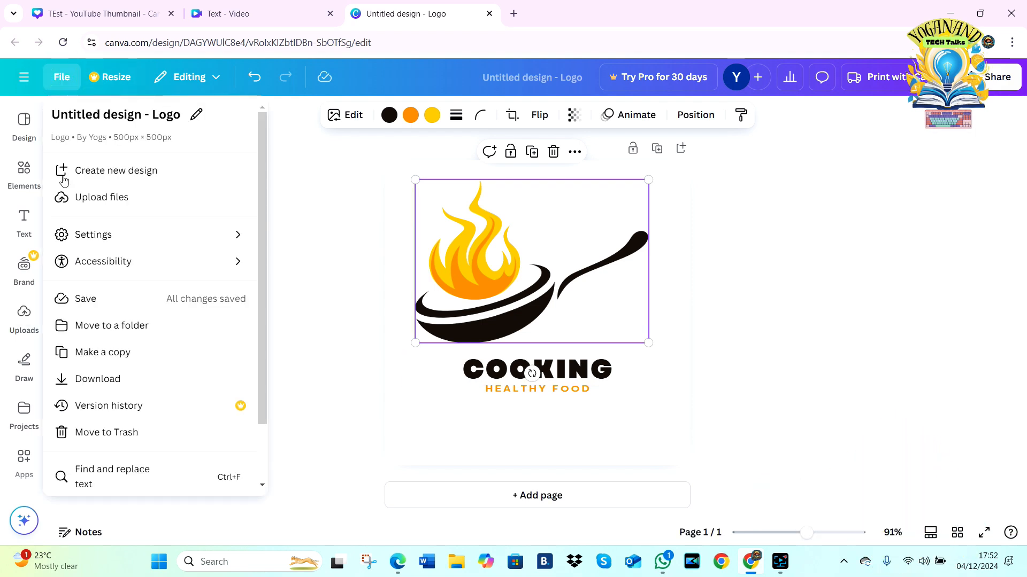
pyautogui.click(82, 174)
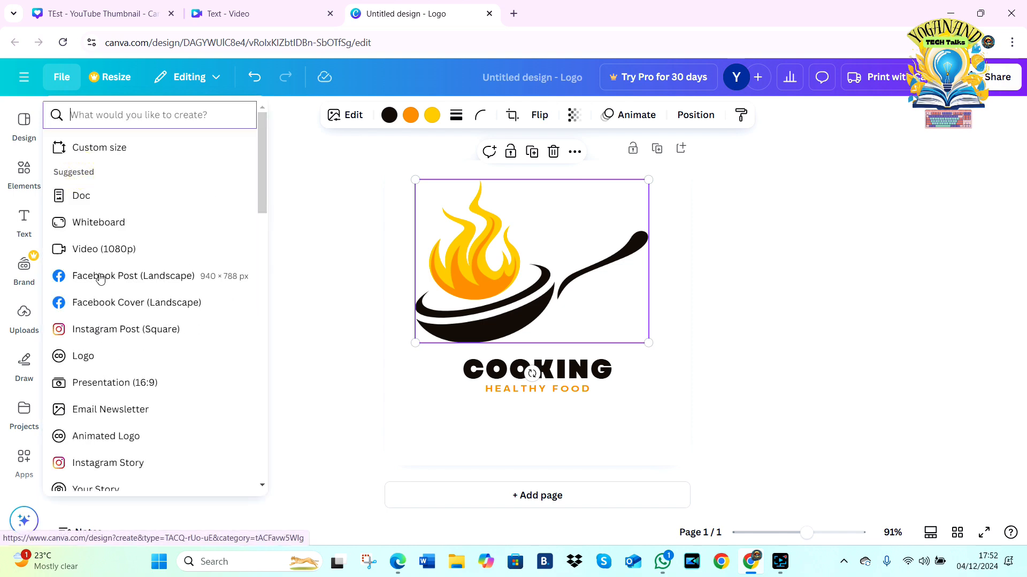
pyautogui.click(134, 336)
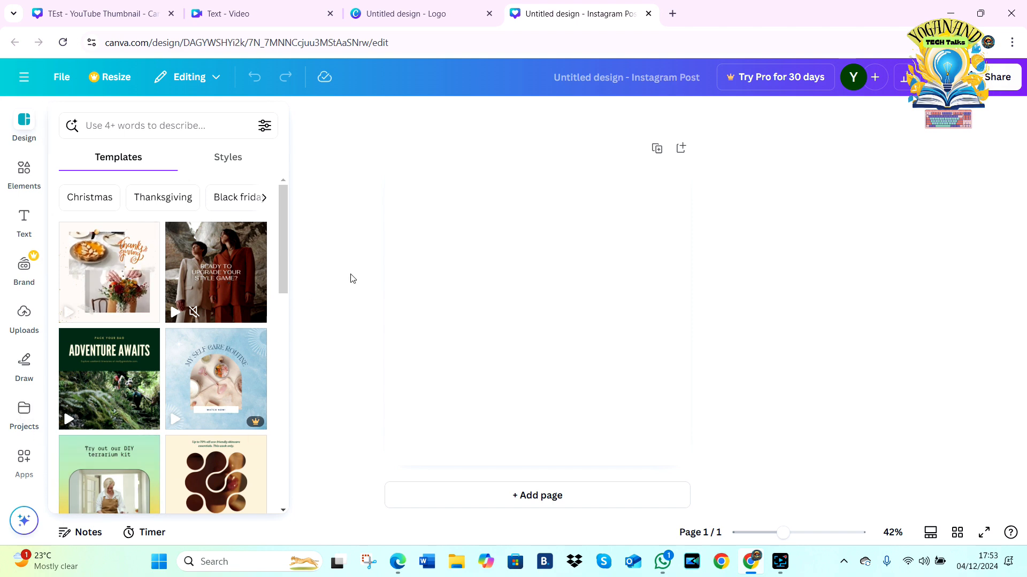
pyautogui.moveTo(282, 248); pyautogui.dragTo(278, 331)
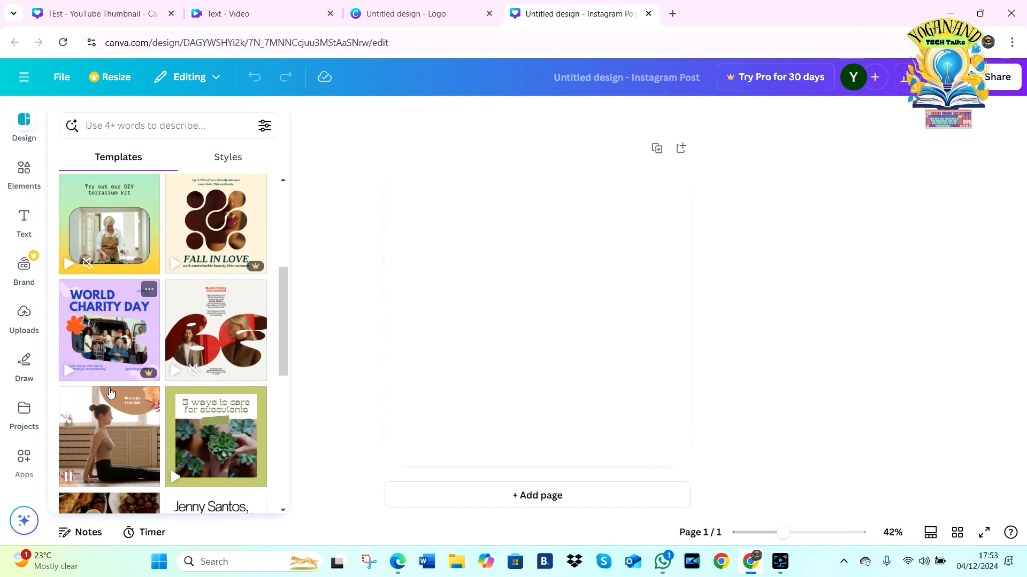
pyautogui.moveTo(284, 339); pyautogui.dragTo(294, 299)
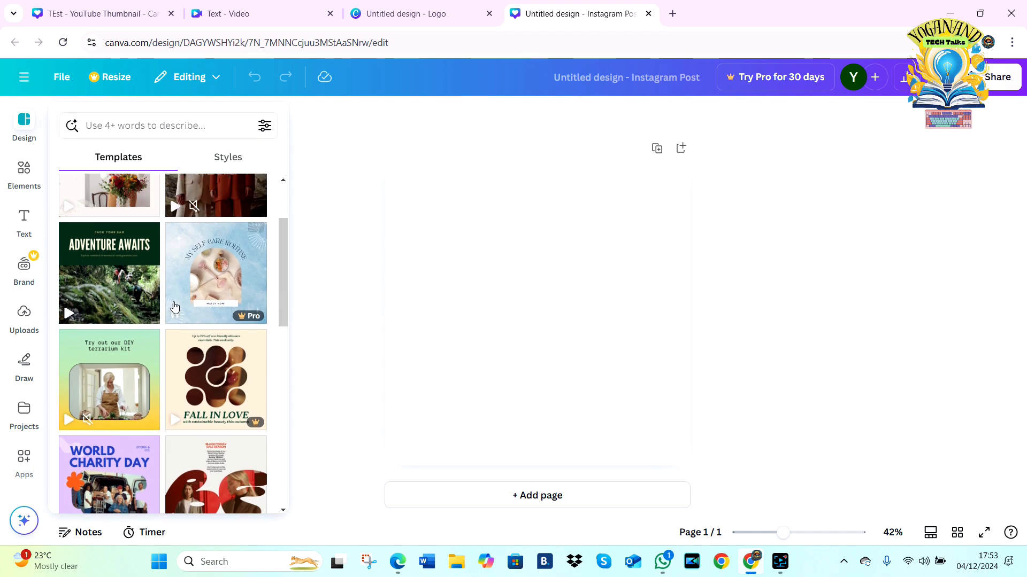
# Step: Apply the Adventure Instagram Post template with the ADVENTURE AWAITS heading to the page and play its hiking video
pyautogui.click(96, 271)
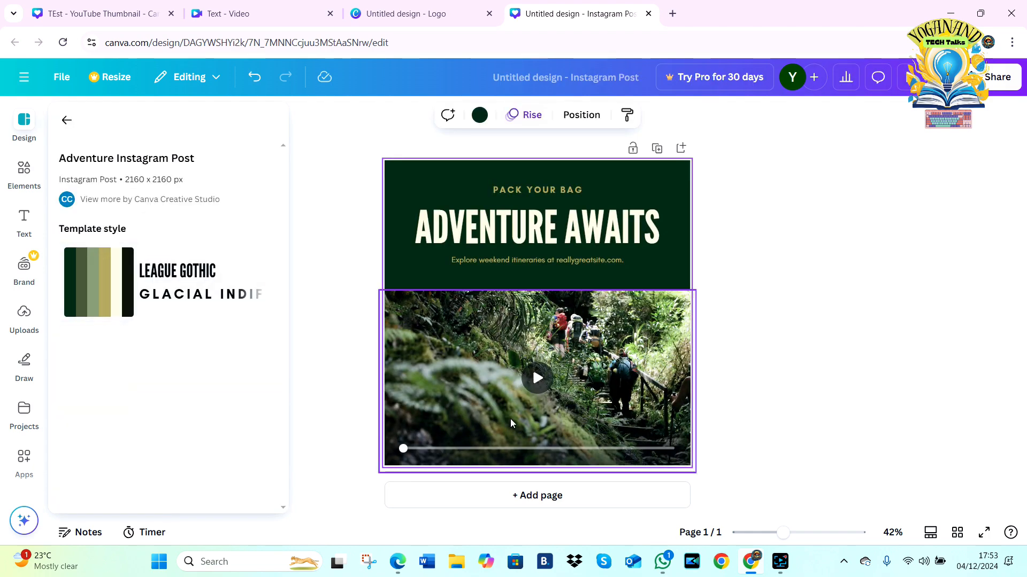
pyautogui.click(538, 379)
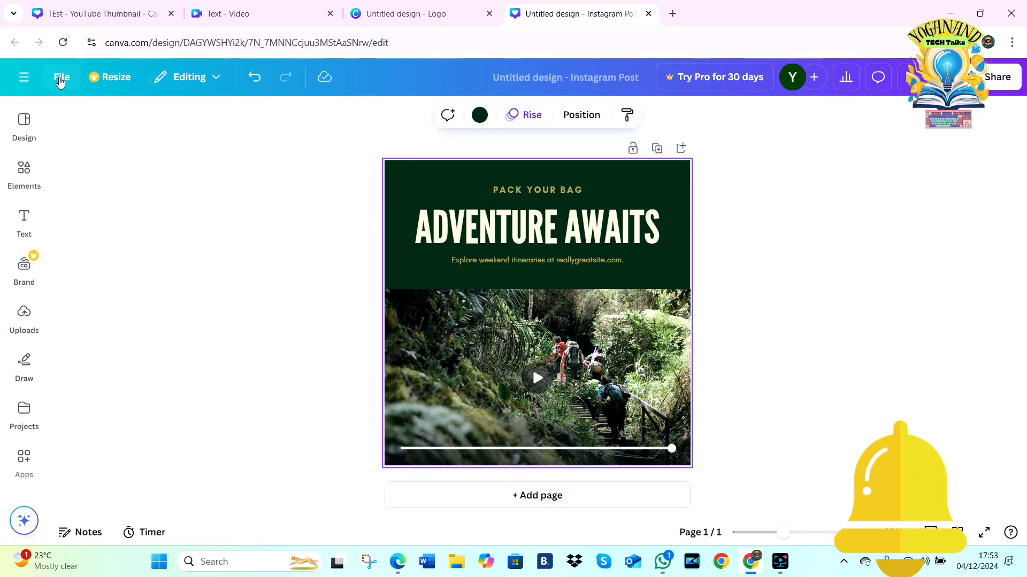
# Step: Create a new Presentation (16:9) design from the list of suggested design types
pyautogui.click(62, 77)
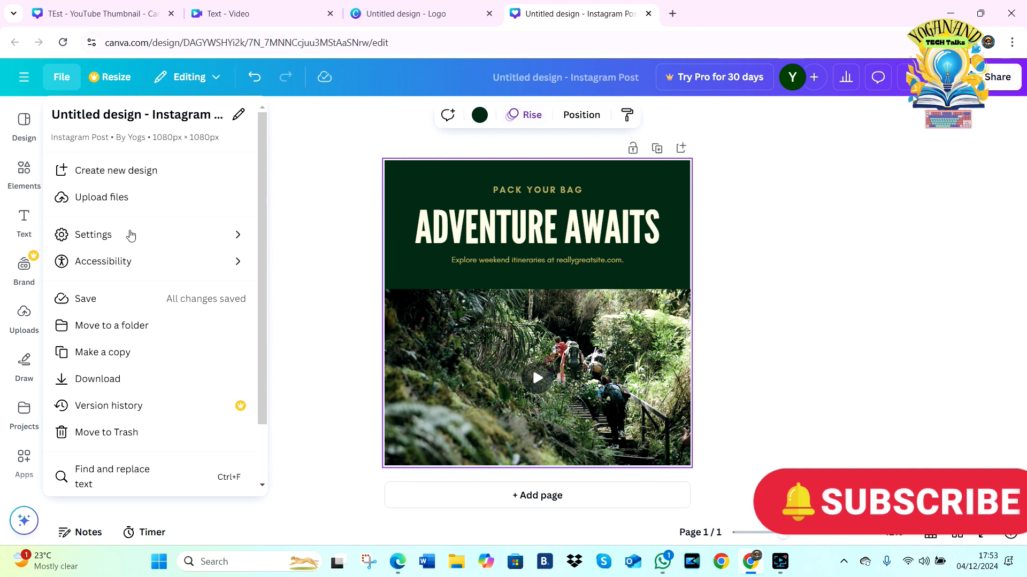
pyautogui.click(100, 170)
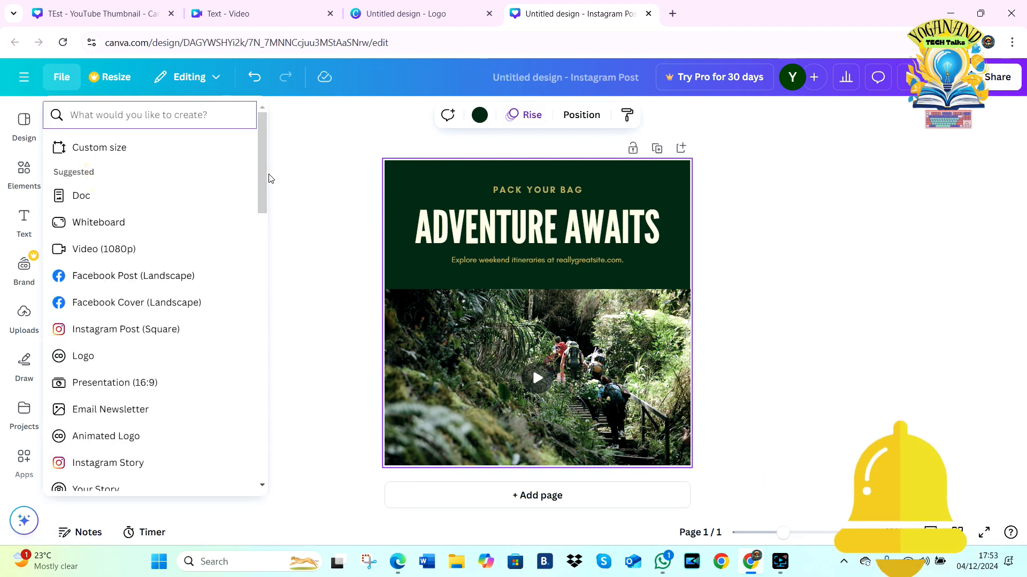
pyautogui.moveTo(257, 185); pyautogui.dragTo(254, 216)
pyautogui.scroll(-2, 253, 217)
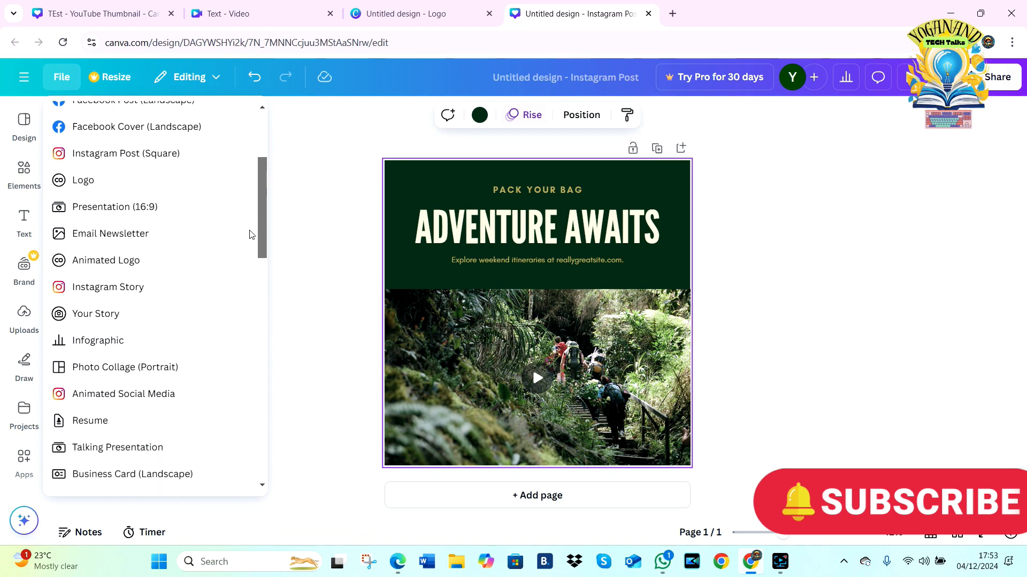
pyautogui.click(151, 180)
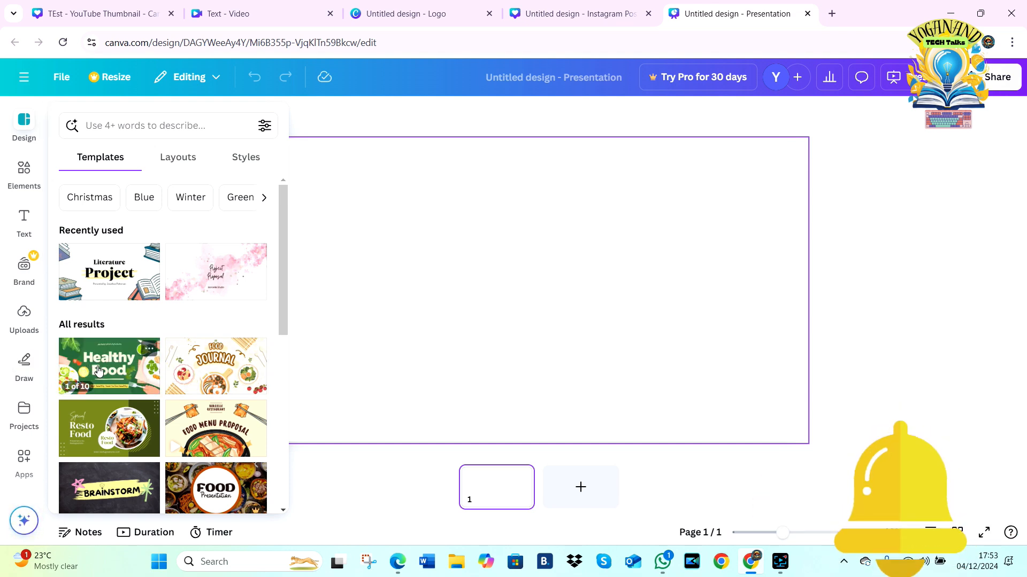
# Step: Search the templates for "Technology Presentations" and apply the first page of the Blue Dark Professional Geometric Business Project Presentation
pyautogui.click(185, 128)
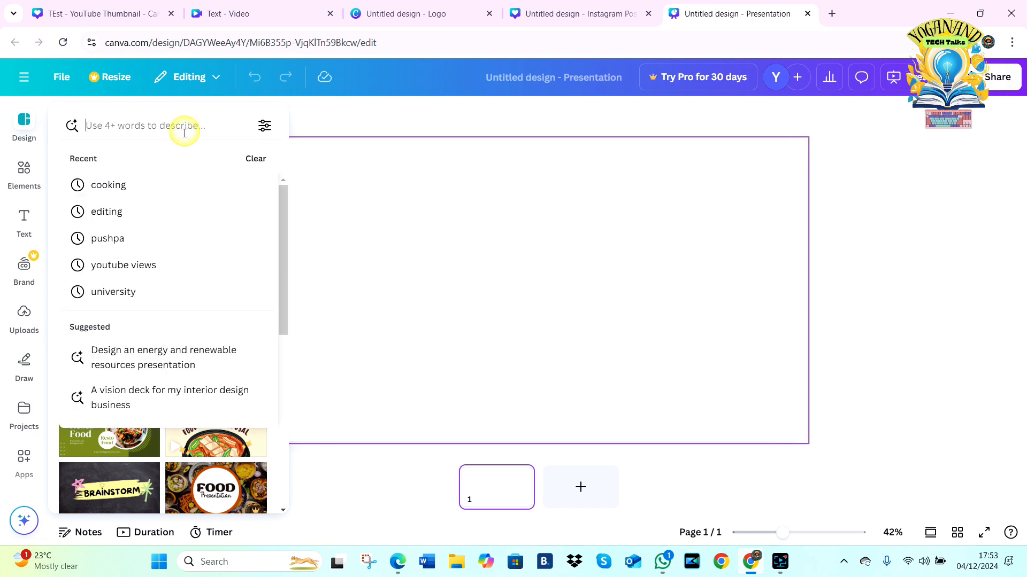
pyautogui.write('tech')
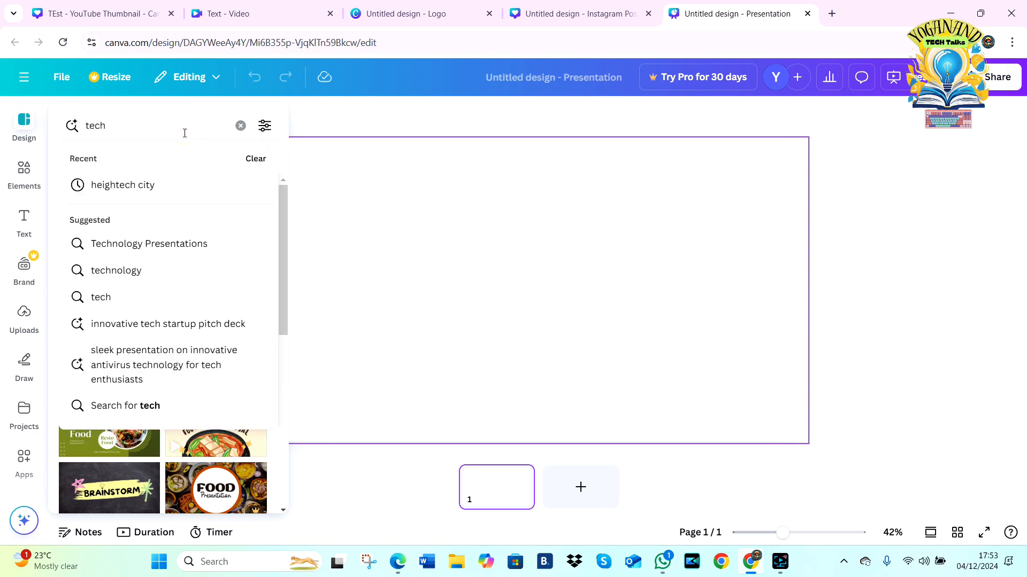
pyautogui.click(181, 242)
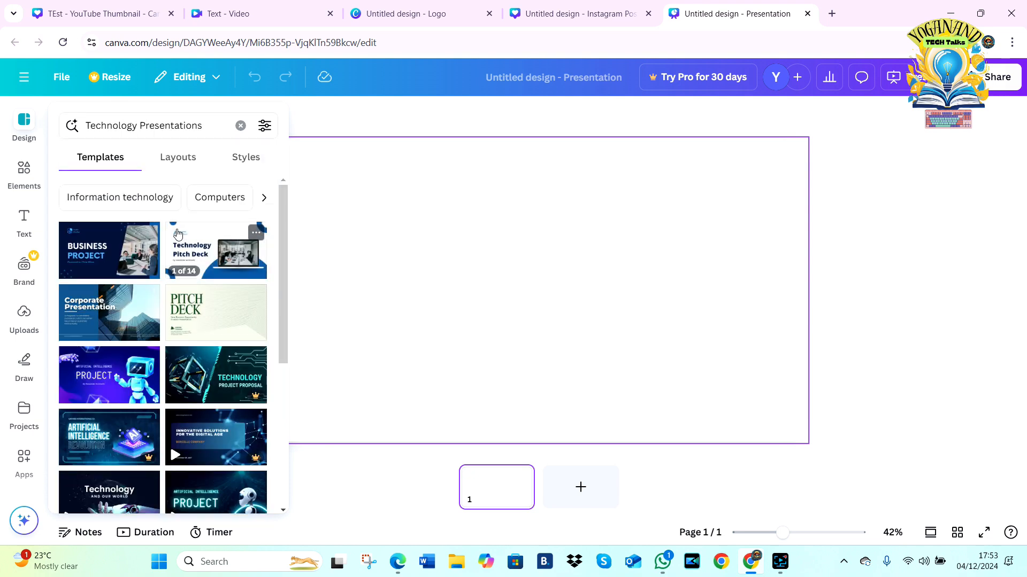
pyautogui.click(99, 254)
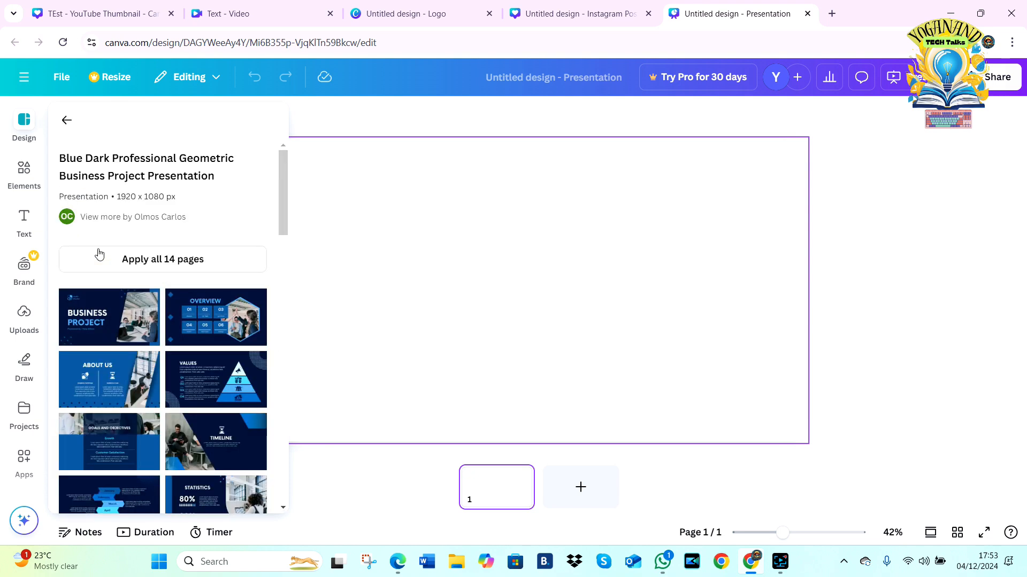
pyautogui.click(95, 319)
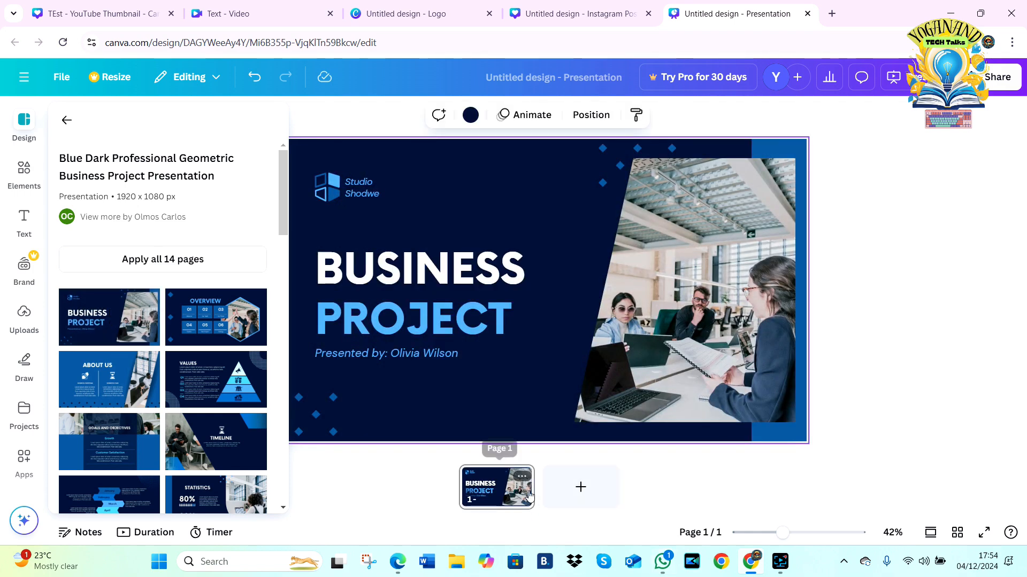
# Step: Replace the word BUSINESS in the cover slide's title with "C. COMPANY"
pyautogui.doubleClick(399, 281)
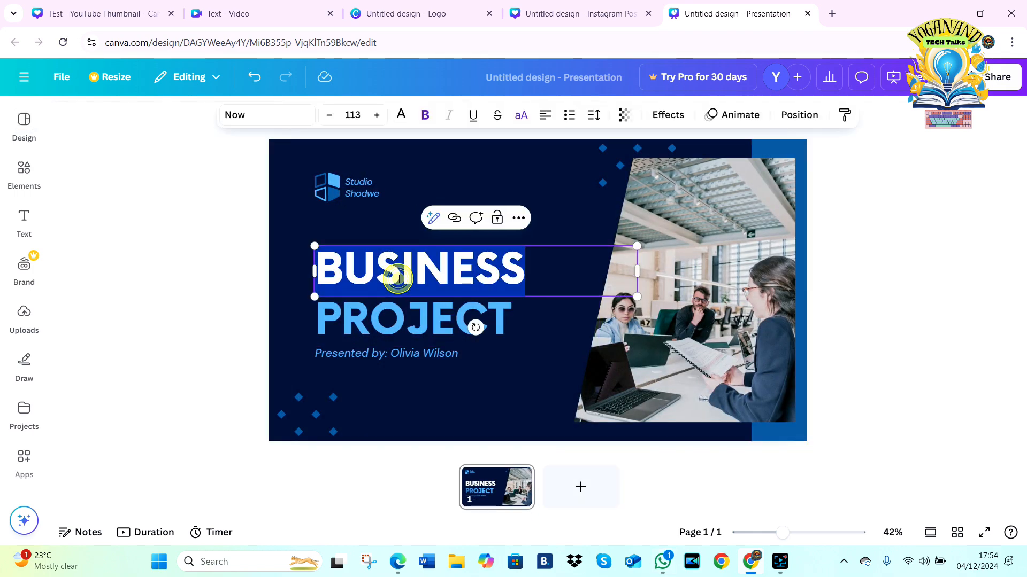
pyautogui.write('C')
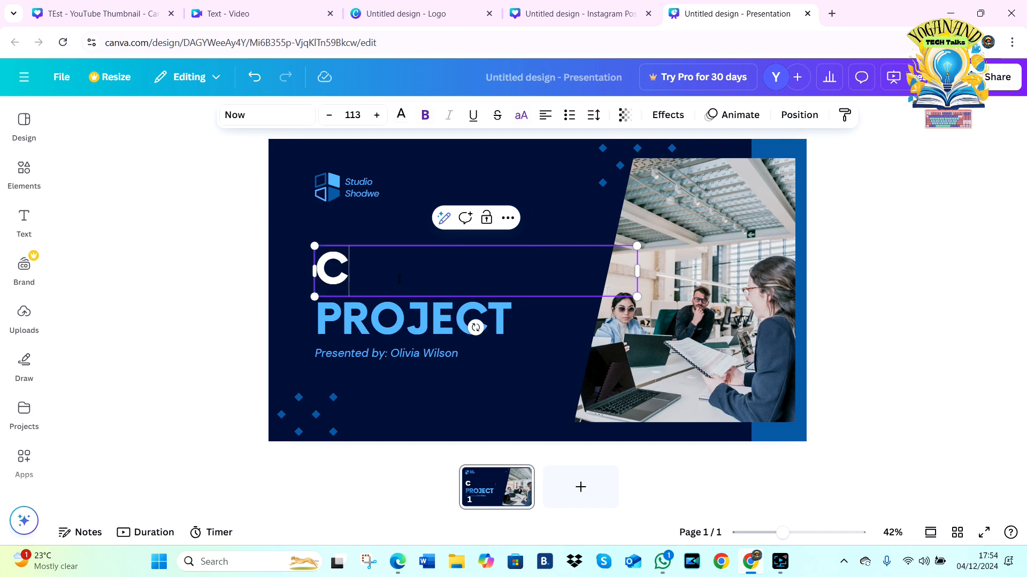
pyautogui.write('. COMPANY')
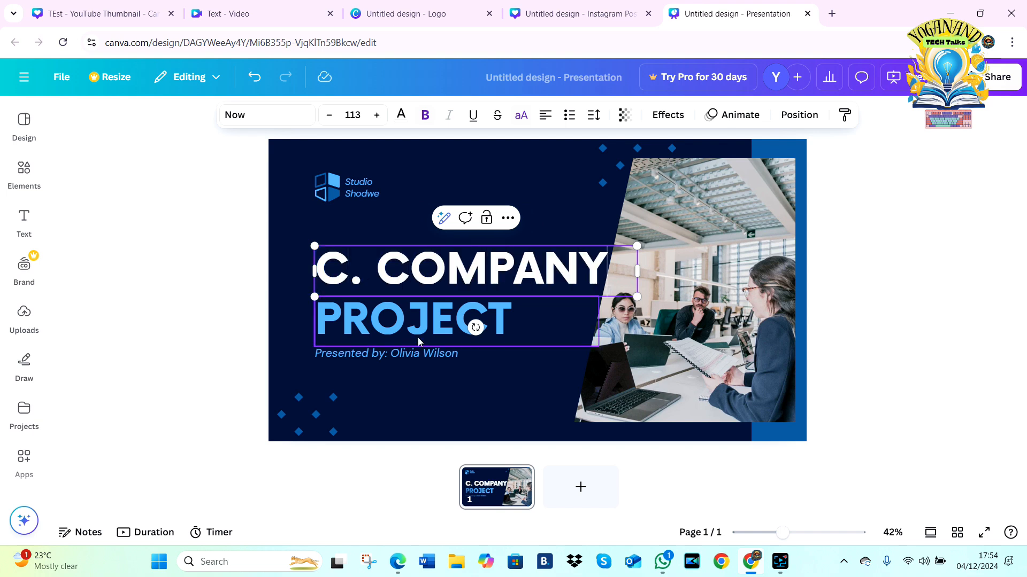
# Step: Replace the presenter's name after "Presented by:" in the line below the cover slide's title
pyautogui.doubleClick(405, 353)
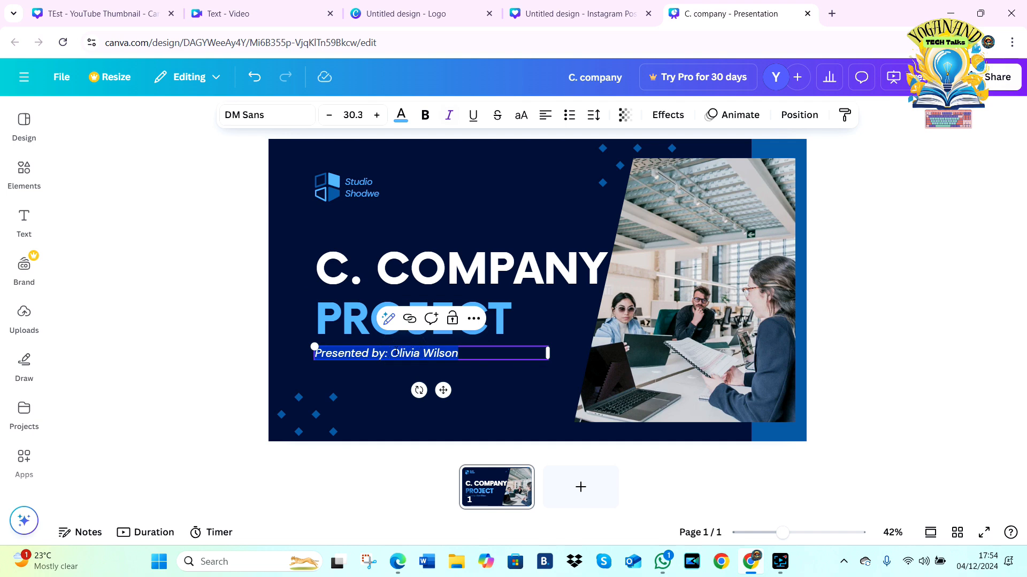
pyautogui.click(395, 353)
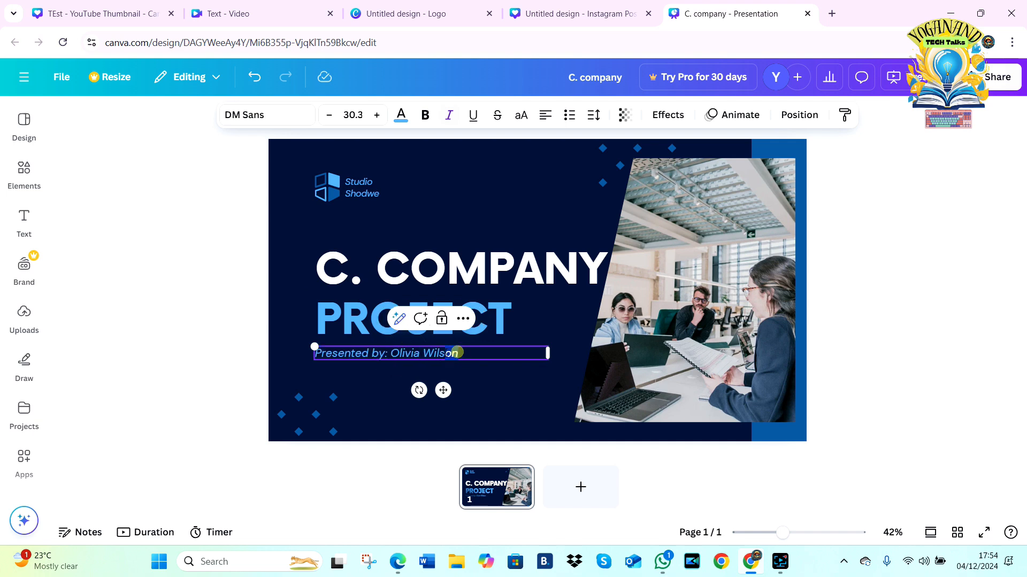
pyautogui.moveTo(459, 353); pyautogui.dragTo(391, 354)
pyautogui.write('T')
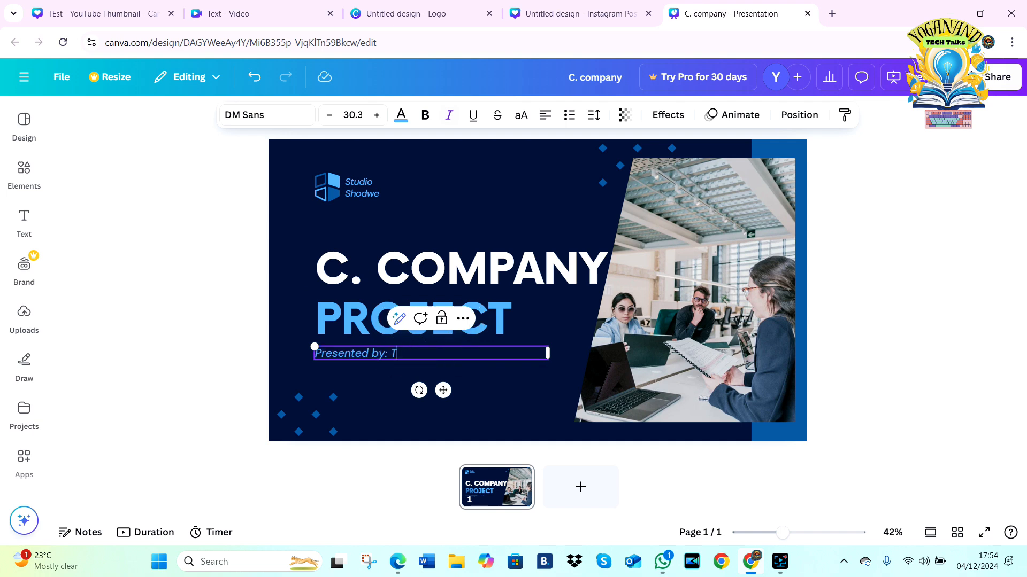
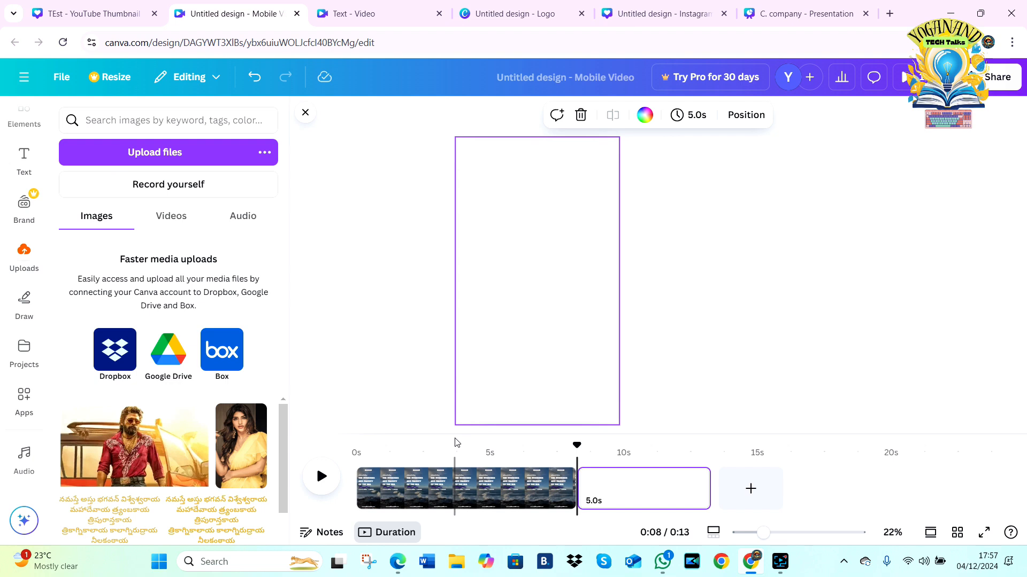
pyautogui.click(424, 484)
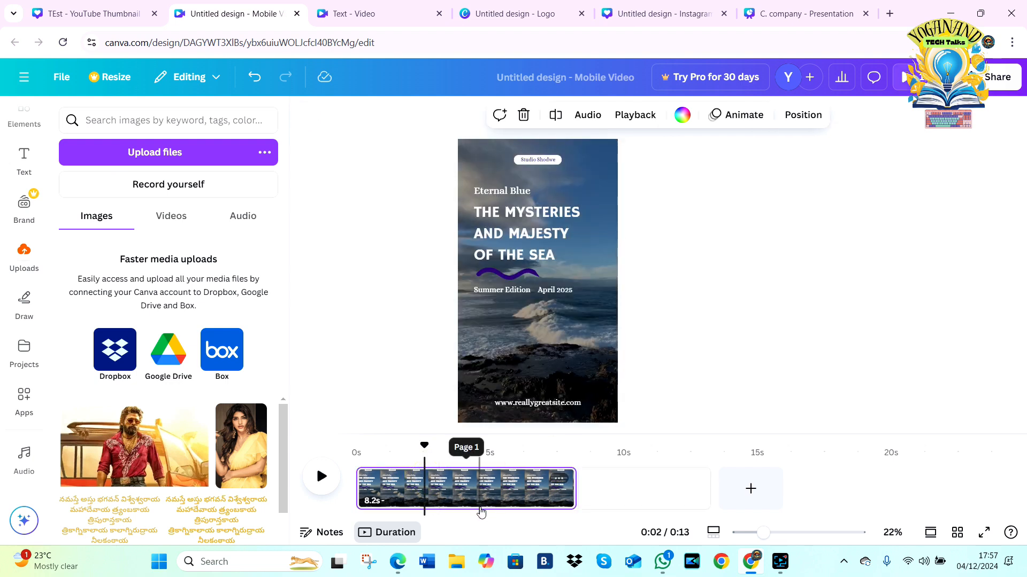
pyautogui.click(563, 224)
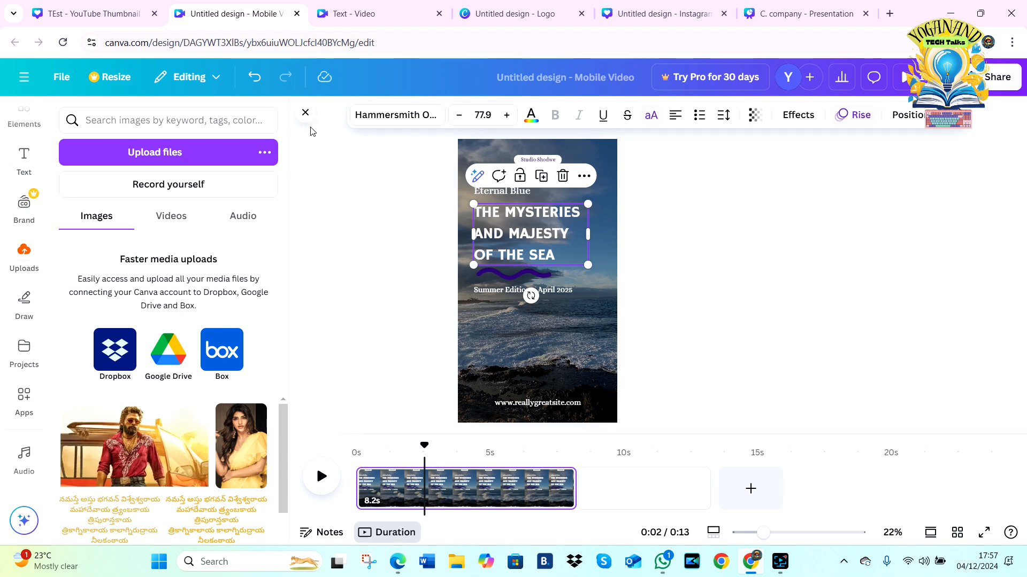
pyautogui.click(306, 113)
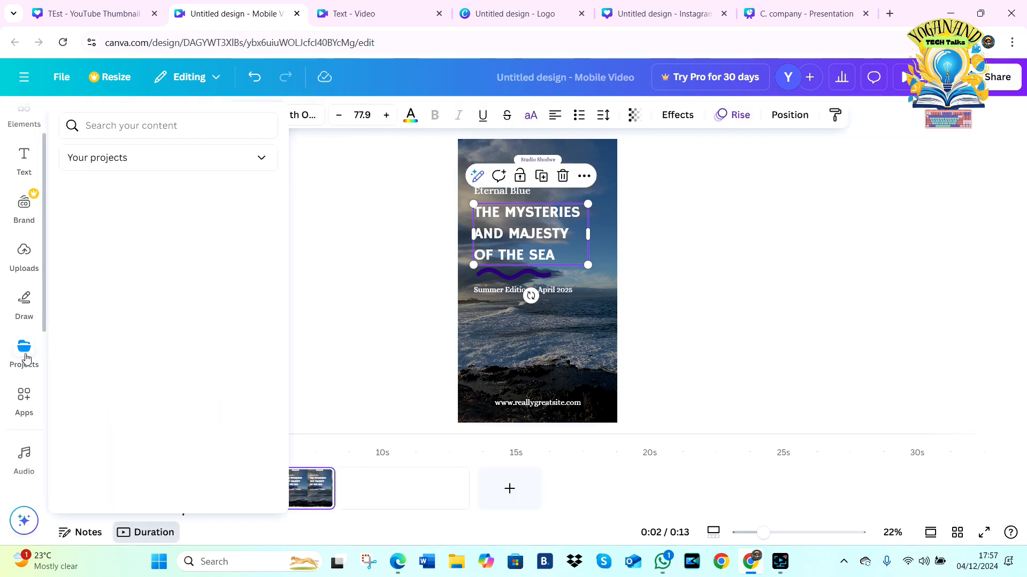
pyautogui.click(46, 259)
pyautogui.scroll(-5, 46, 260)
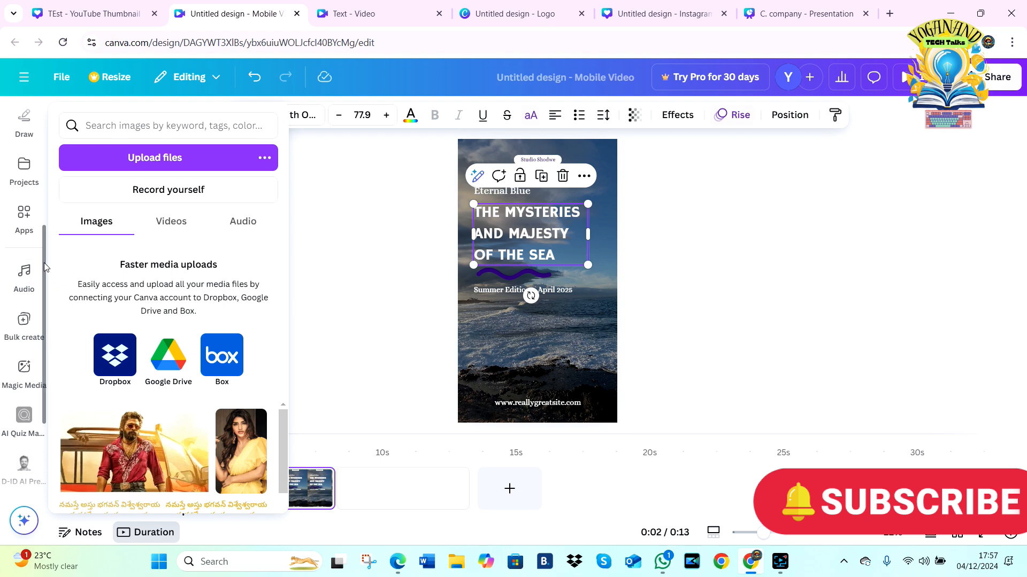
pyautogui.moveTo(44, 262); pyautogui.dragTo(44, 420)
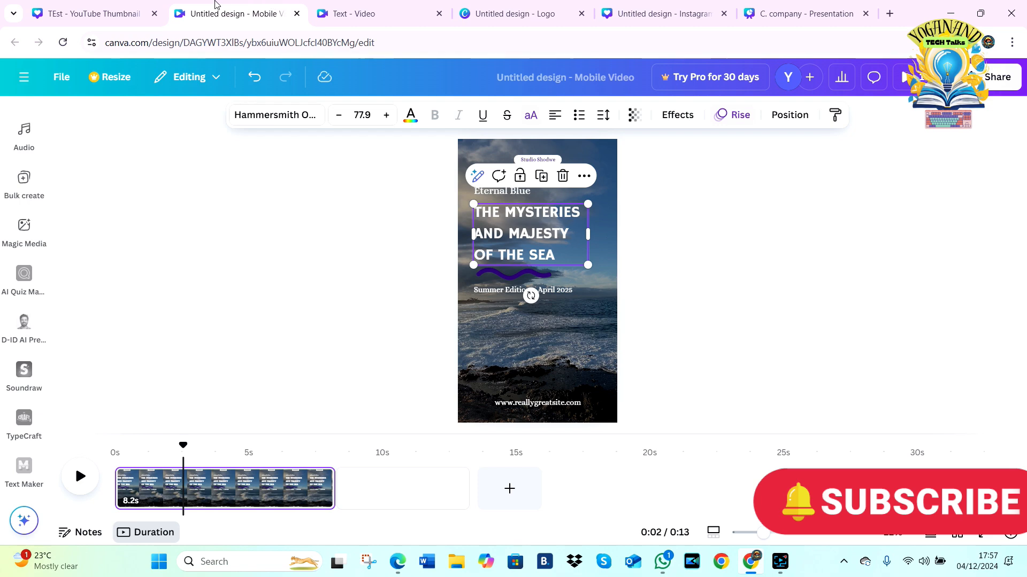
# Step: Close the mobile video, text video, logo, Instagram post and presentation designs, keeping only the cooking YouTube thumbnail open
pyautogui.click(297, 14)
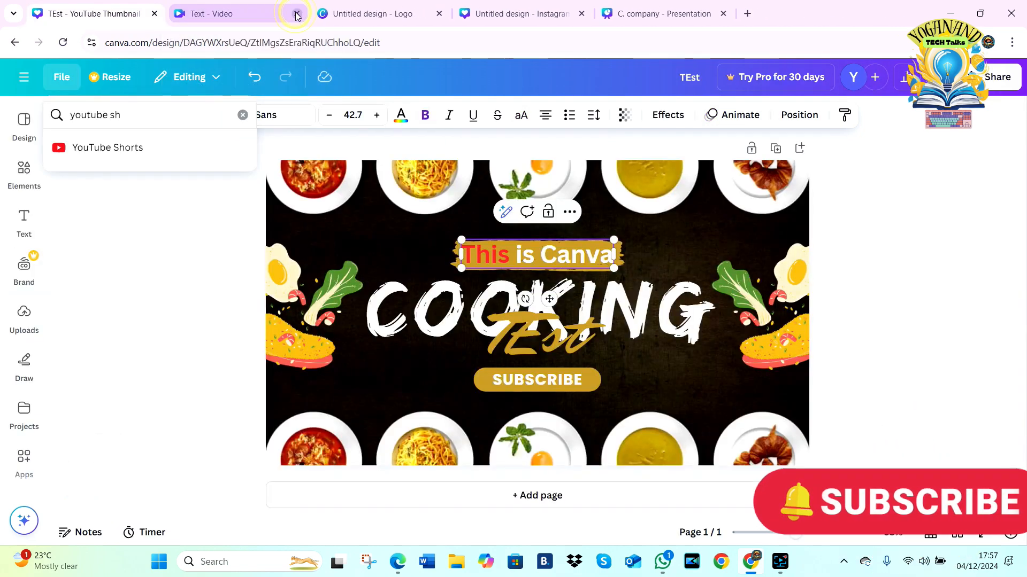
pyautogui.click(297, 13)
pyautogui.click(297, 13)
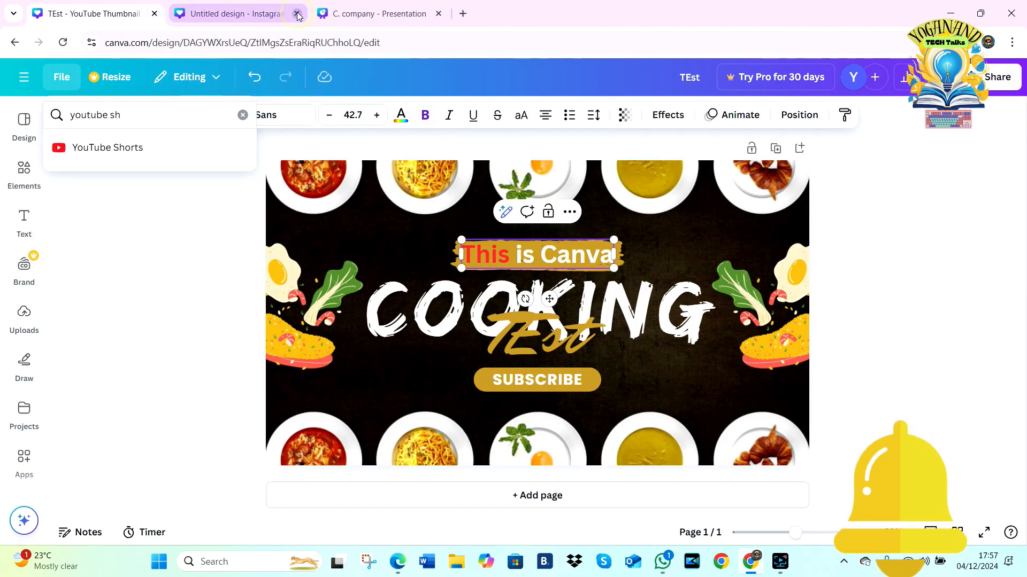
pyautogui.click(297, 13)
pyautogui.click(297, 14)
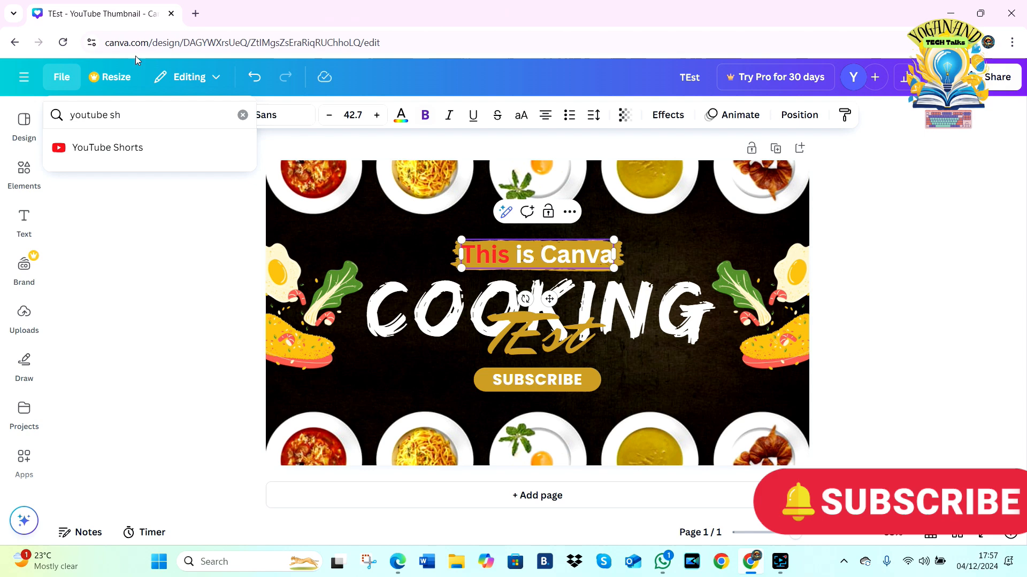
# Step: Create a new blank YouTube Thumbnail design by searching the design types for "youtube thu"
pyautogui.click(62, 78)
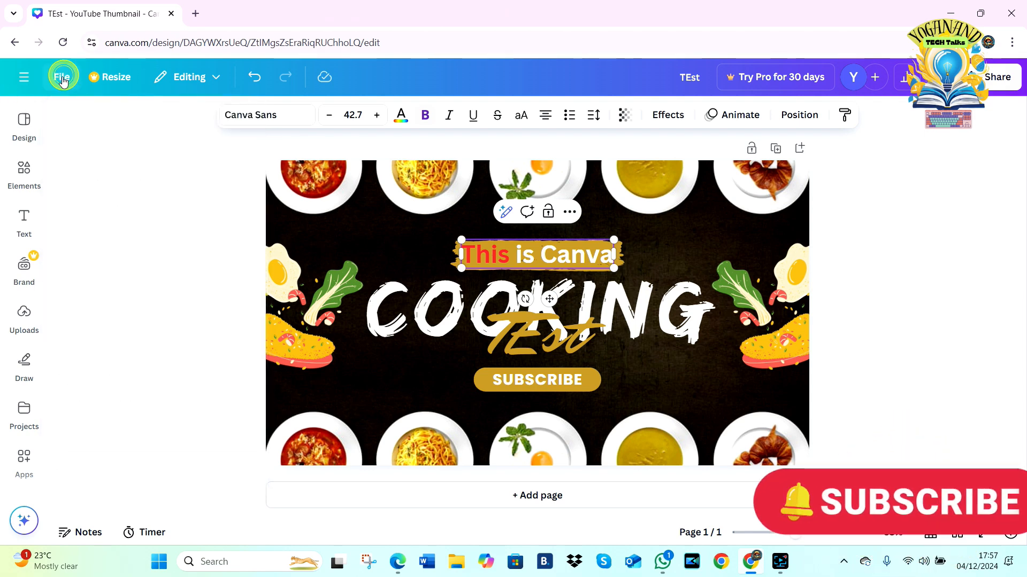
pyautogui.click(62, 78)
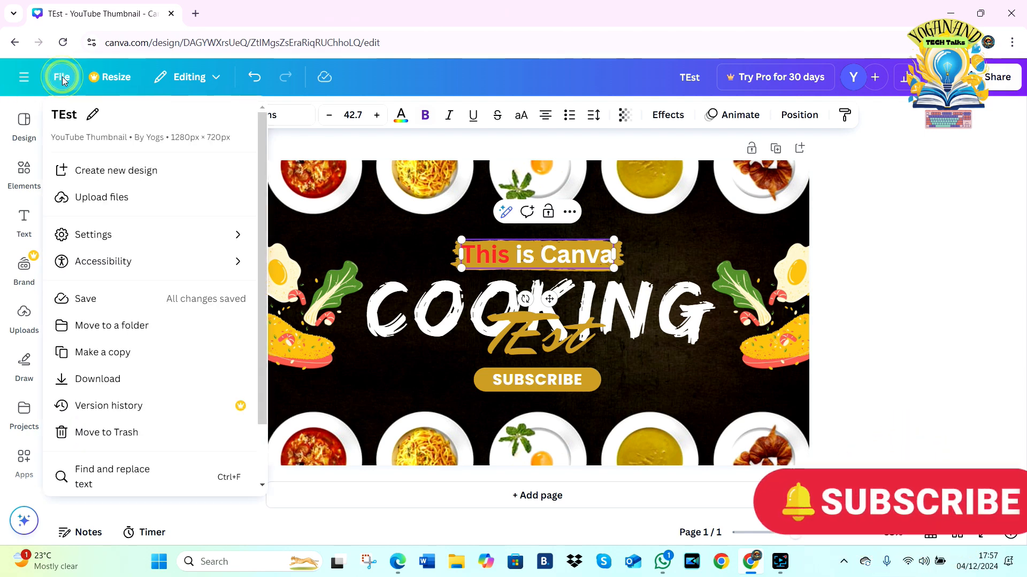
pyautogui.click(88, 171)
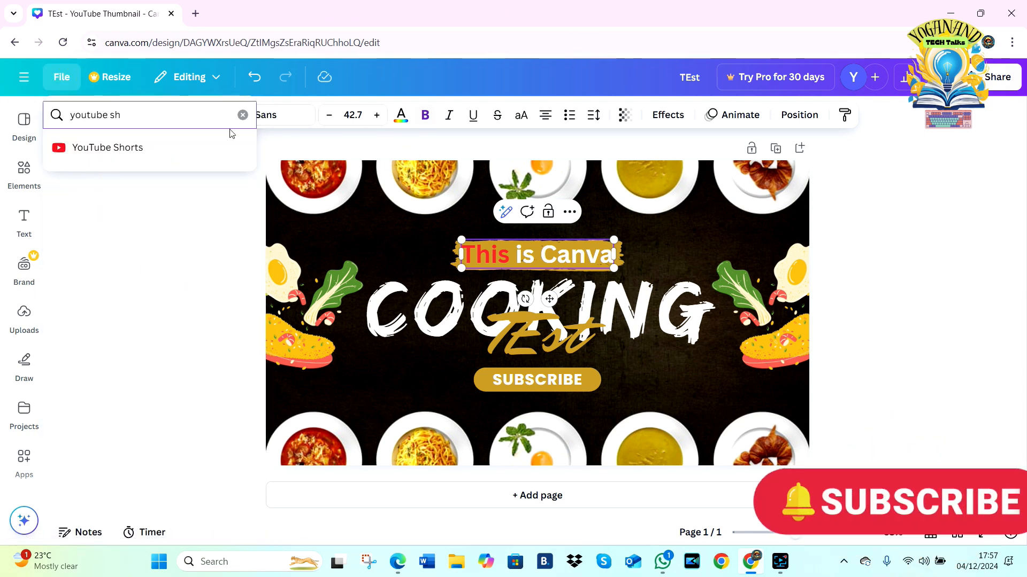
pyautogui.press('BackSpace')
pyautogui.press('BackSpace')
pyautogui.press('BackSpace')
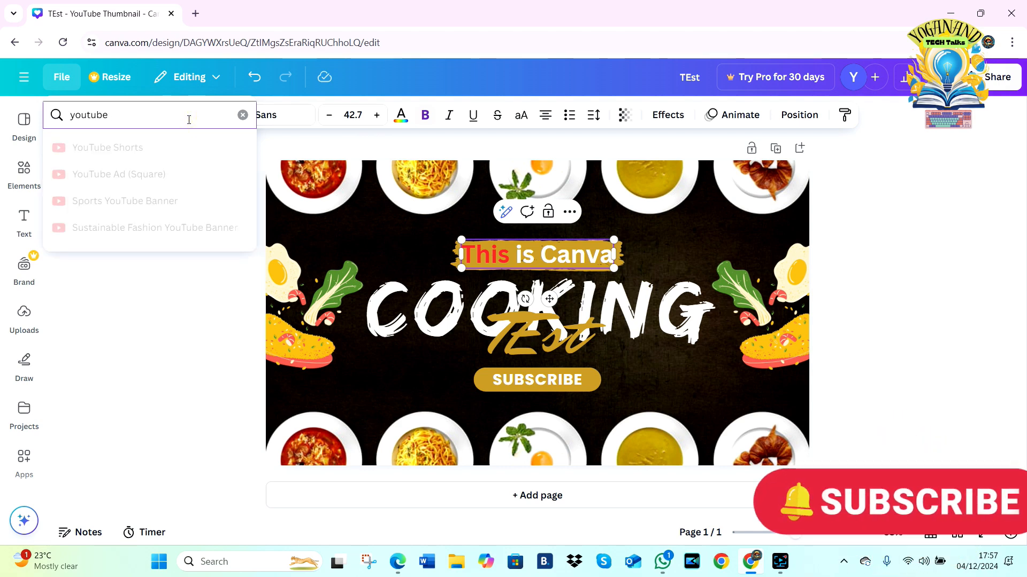
pyautogui.write('thu')
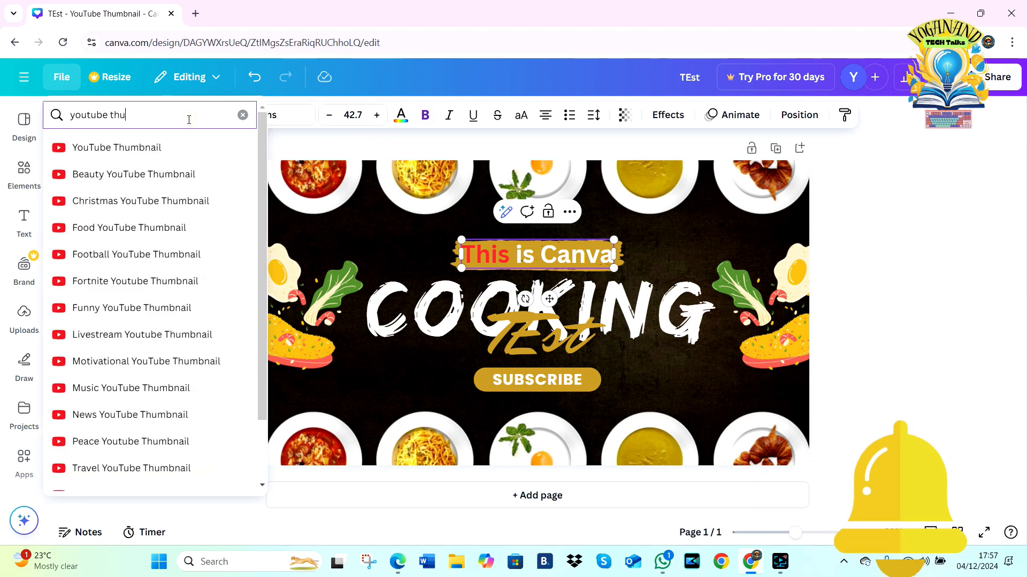
pyautogui.click(145, 150)
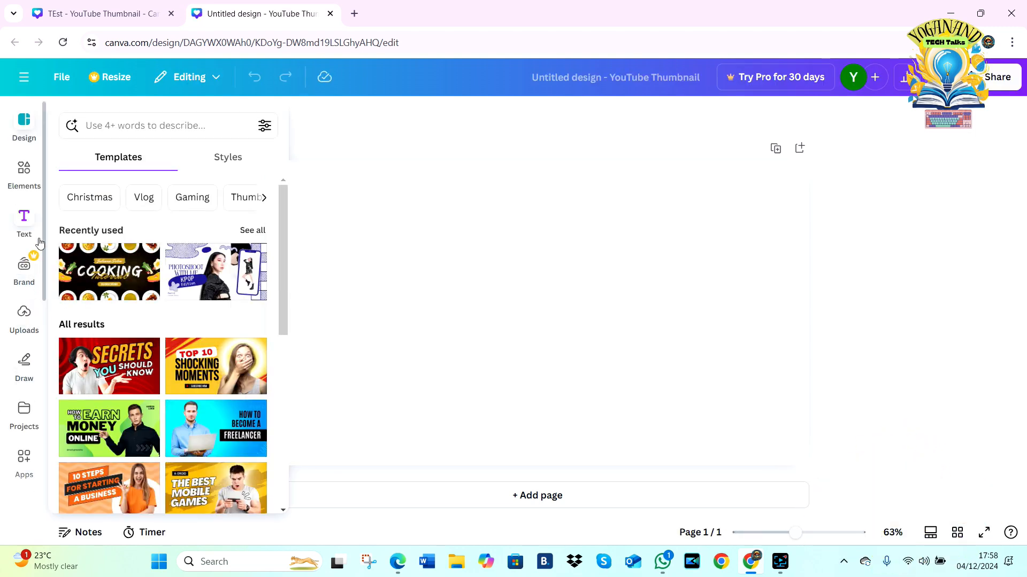
# Step: Open Magic Media and enter the image prompt "boy sitting at the bus stop", correcting the misspelled word "sitting"
pyautogui.moveTo(43, 241); pyautogui.dragTo(53, 506)
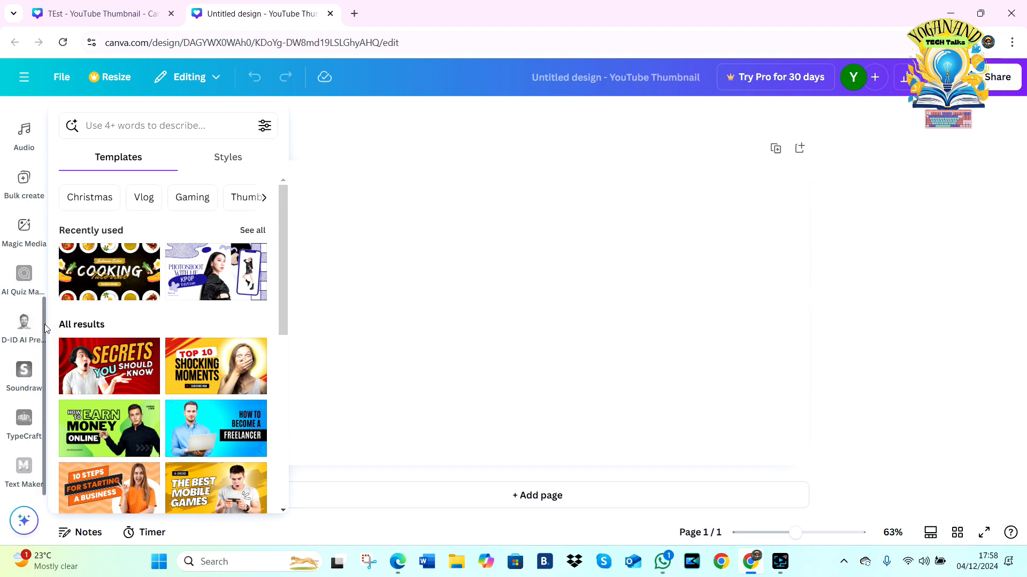
pyautogui.click(23, 234)
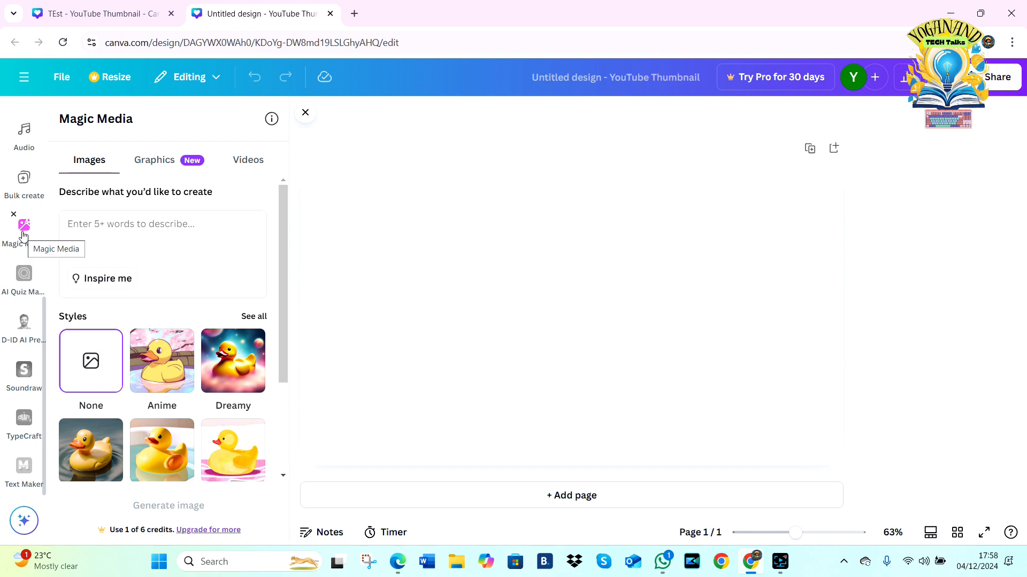
pyautogui.click(157, 236)
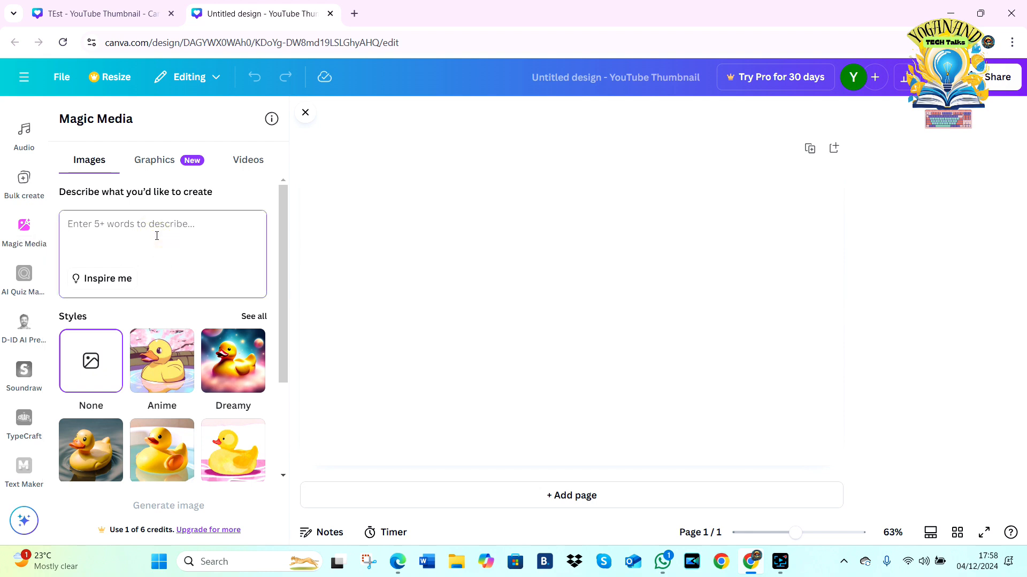
pyautogui.write('boy sitting at the bus stop')
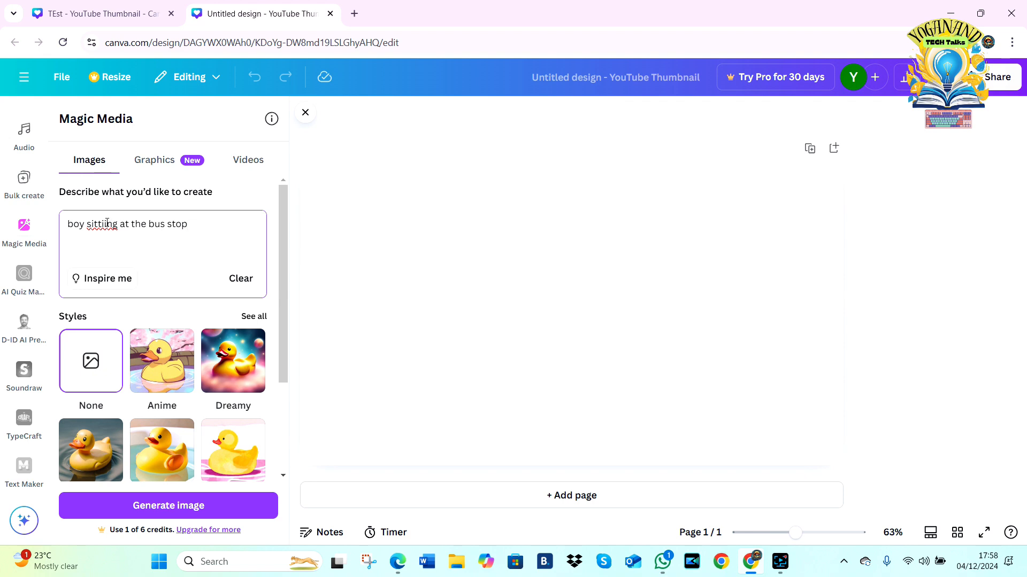
pyautogui.rightClick(107, 224)
pyautogui.click(130, 242)
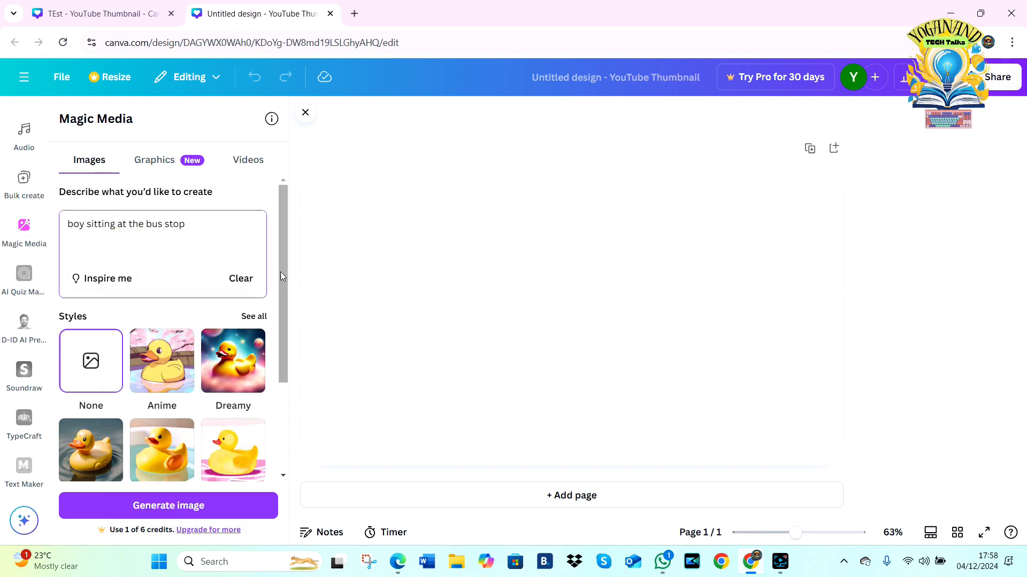
# Step: Choose the Anime style for the Magic Media prompt and generate the images
pyautogui.moveTo(281, 271); pyautogui.dragTo(278, 342)
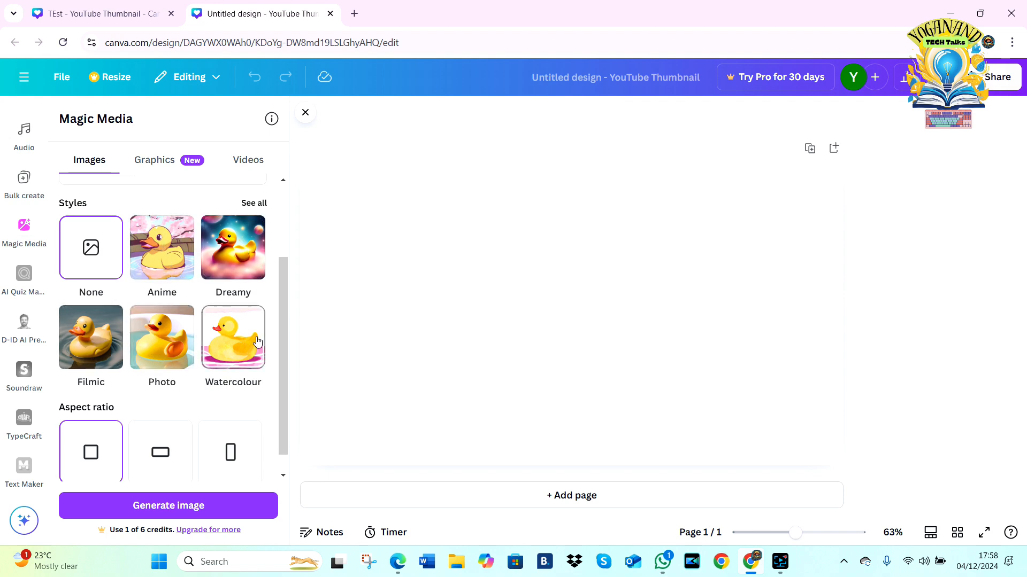
pyautogui.click(98, 347)
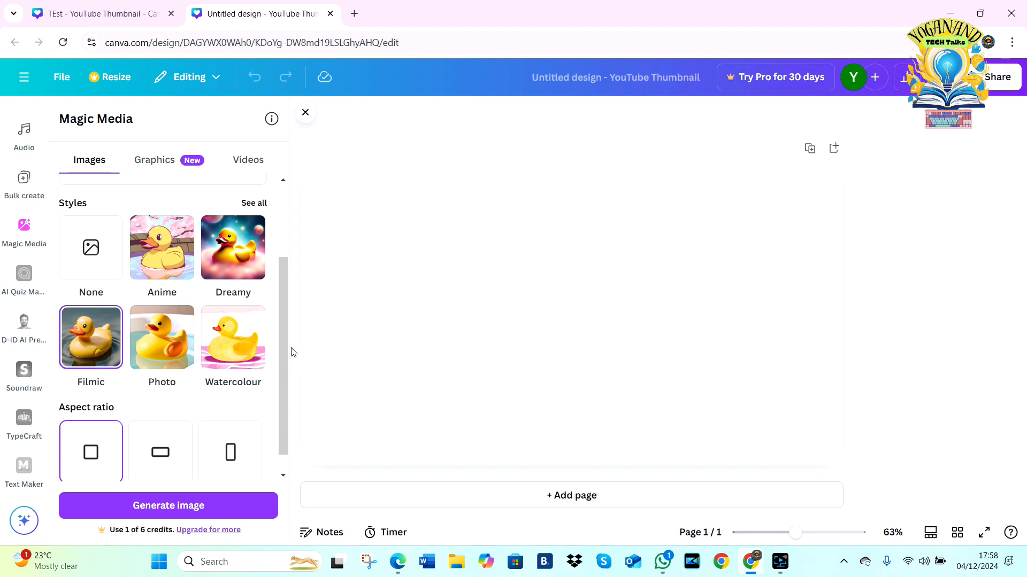
pyautogui.scroll(-1, 283, 353)
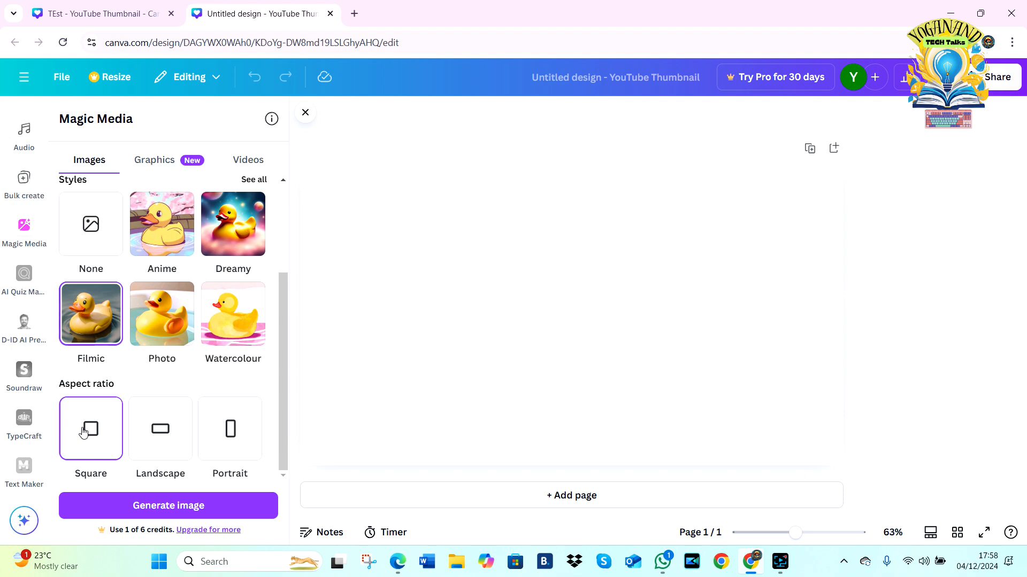
pyautogui.click(159, 228)
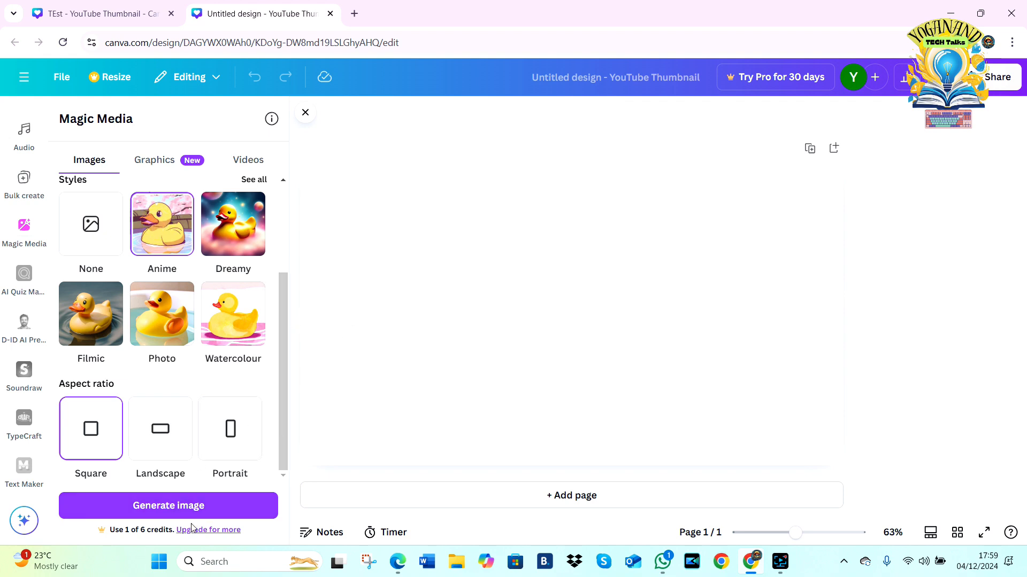
pyautogui.click(151, 508)
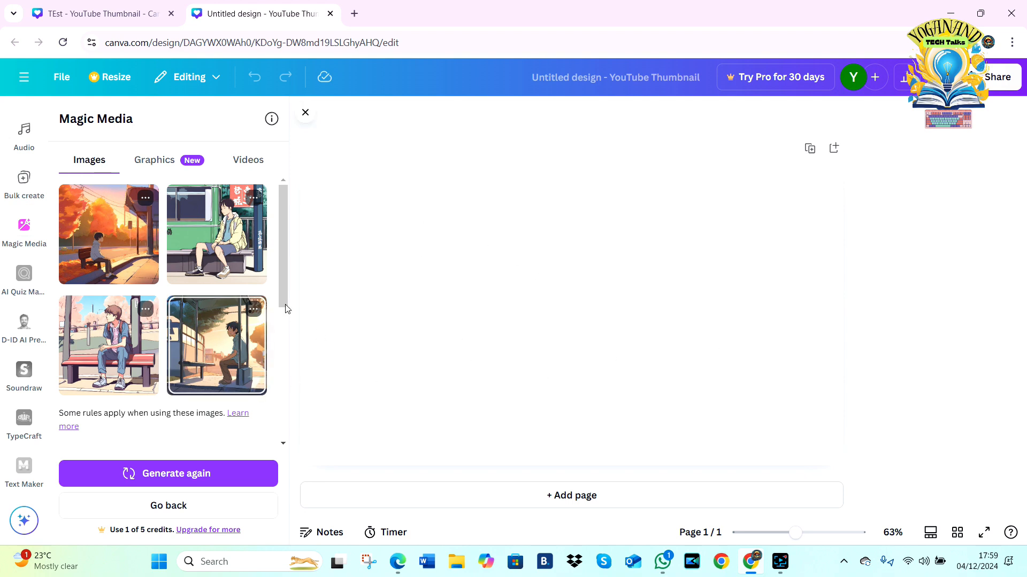
pyautogui.scroll(-6, 283, 271)
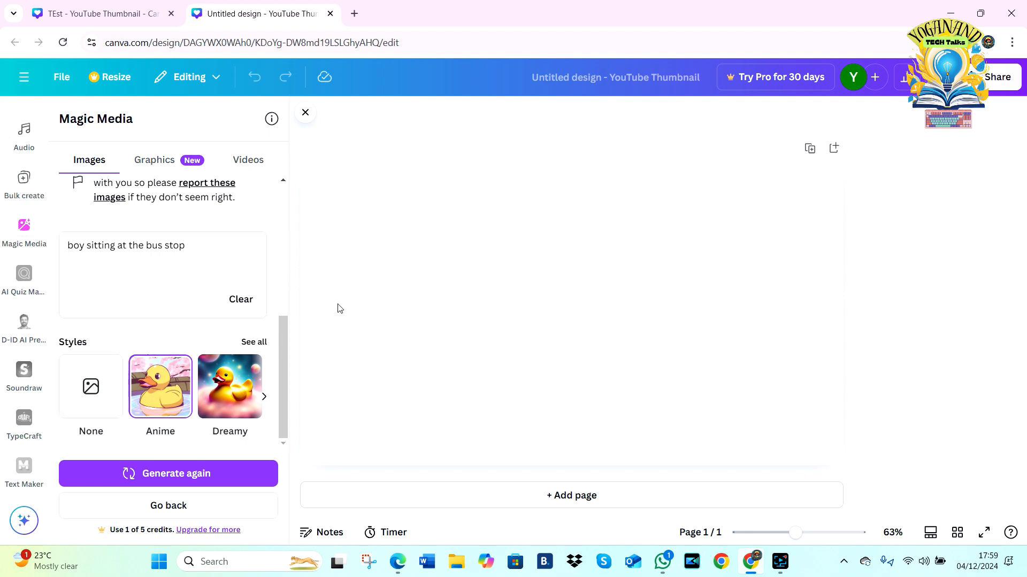
pyautogui.scroll(6, 280, 361)
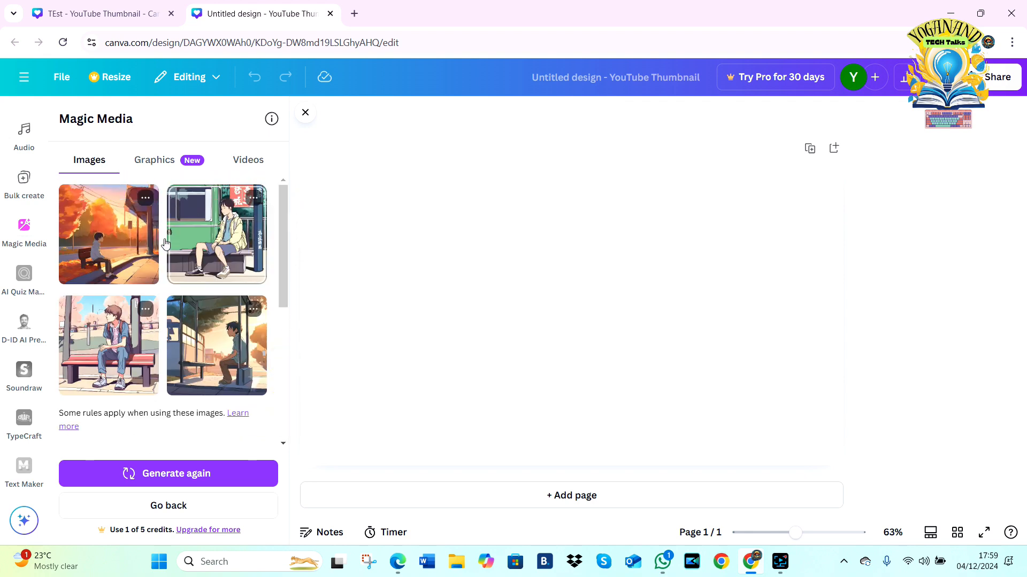
pyautogui.click(100, 233)
pyautogui.press('Delete')
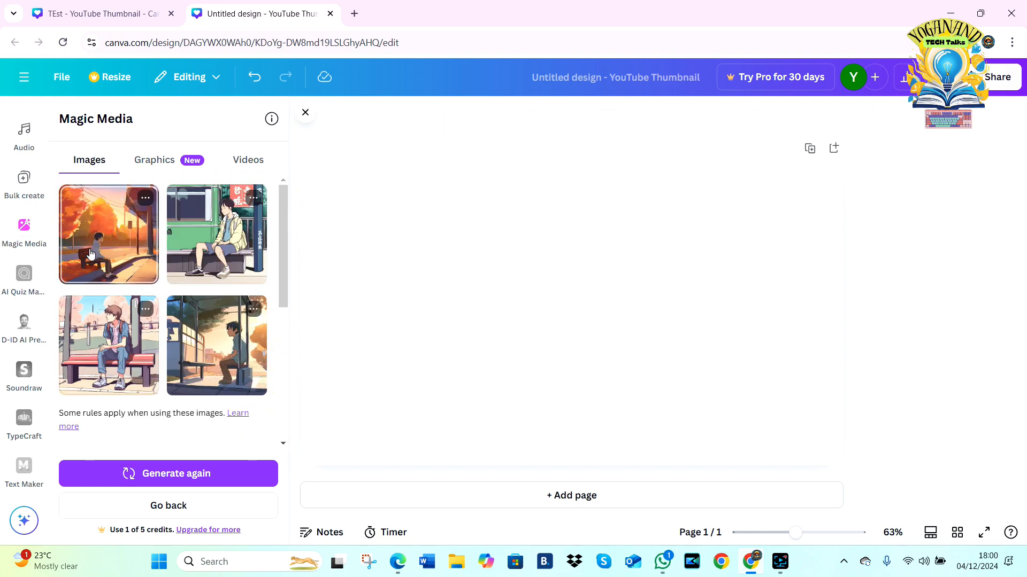
# Step: Place the generated autumn-bench image at the page's upper left, the green-train image at its upper right and the red-bench image in the centre
pyautogui.click(94, 232)
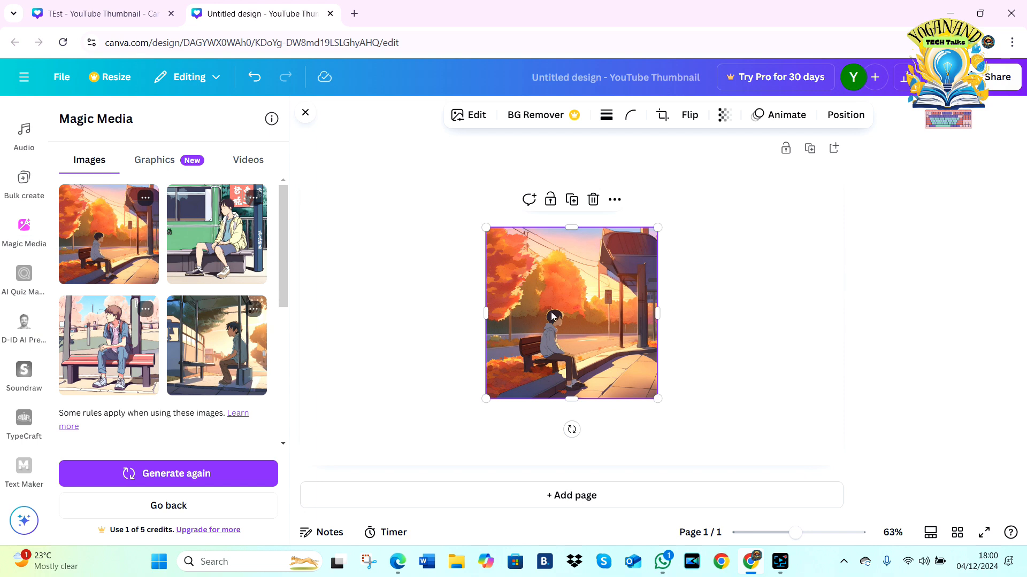
pyautogui.moveTo(554, 315); pyautogui.dragTo(374, 250)
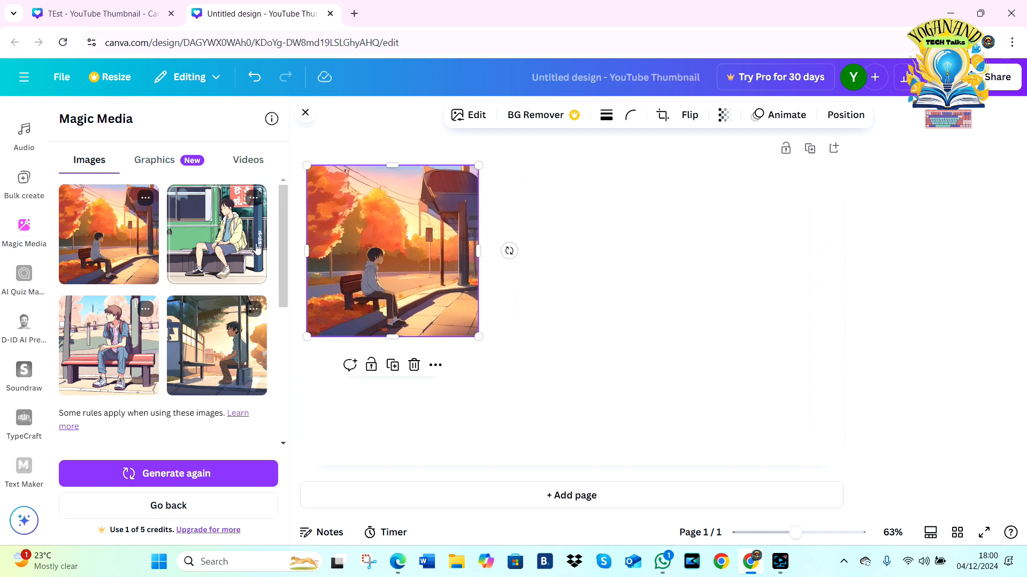
pyautogui.click(230, 238)
pyautogui.moveTo(544, 294); pyautogui.dragTo(719, 232)
pyautogui.click(107, 337)
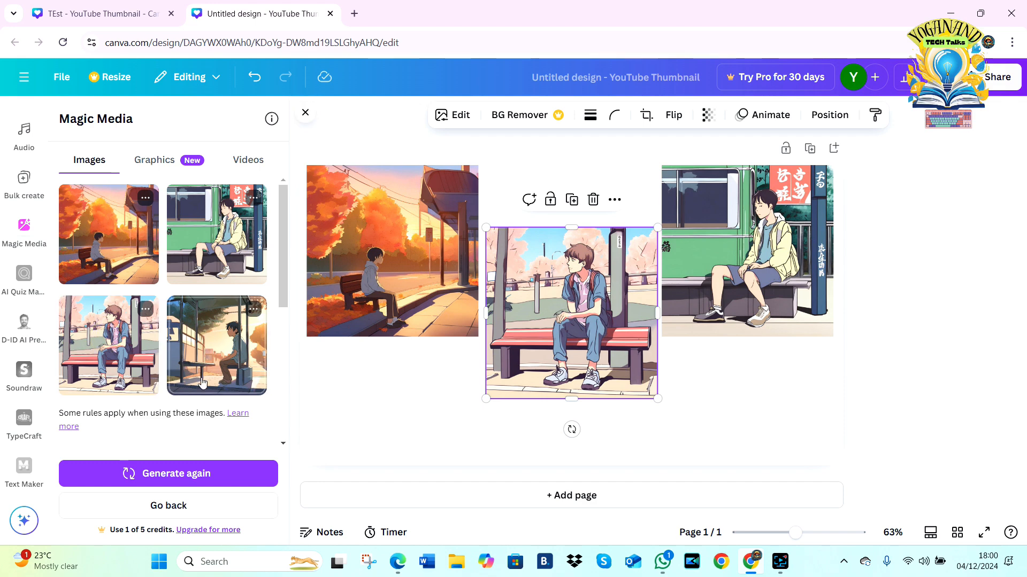
pyautogui.moveTo(284, 286); pyautogui.dragTo(283, 399)
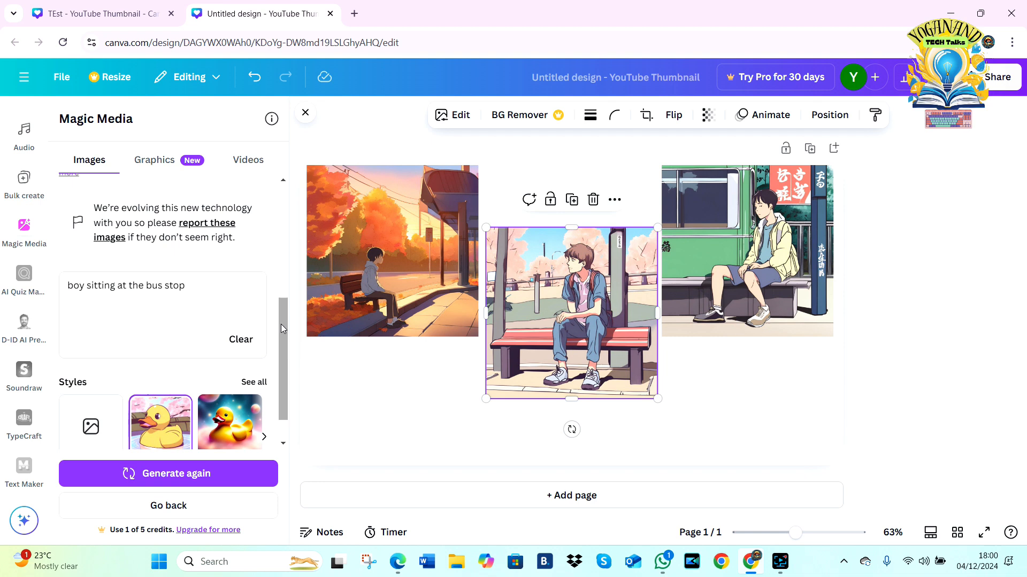
pyautogui.moveTo(282, 327); pyautogui.dragTo(291, 297)
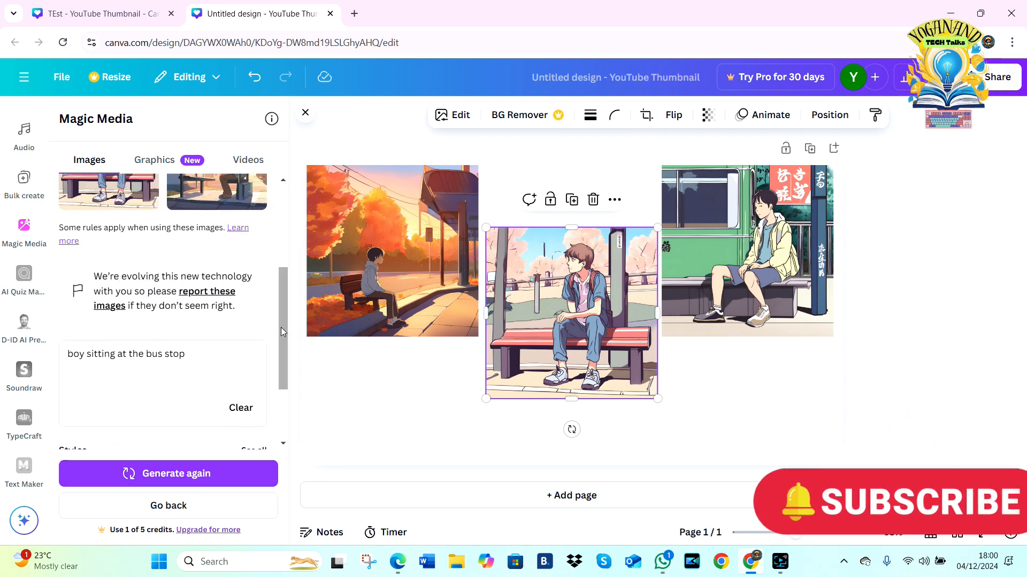
pyautogui.moveTo(280, 328); pyautogui.dragTo(281, 400)
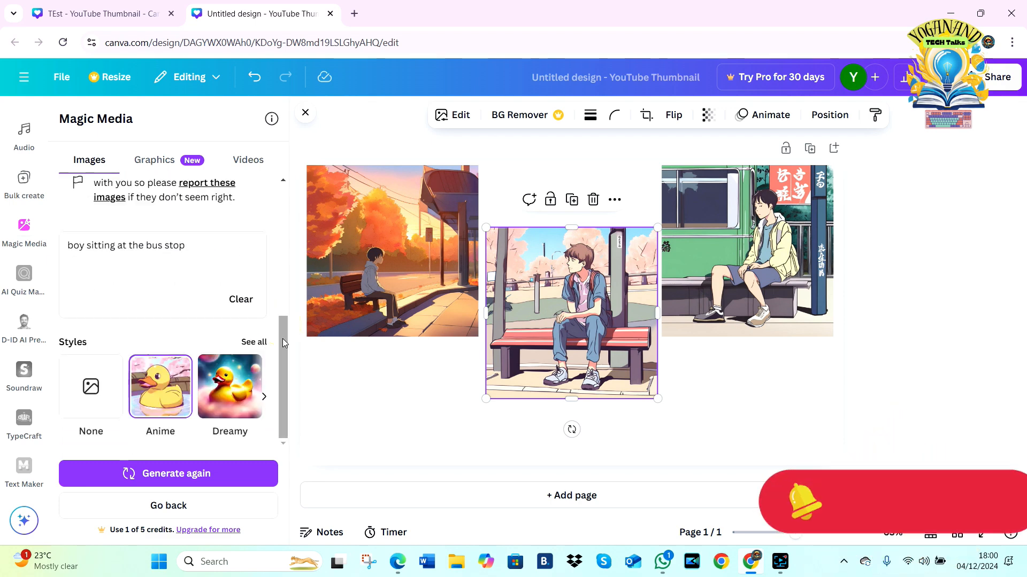
pyautogui.moveTo(282, 336); pyautogui.dragTo(286, 185)
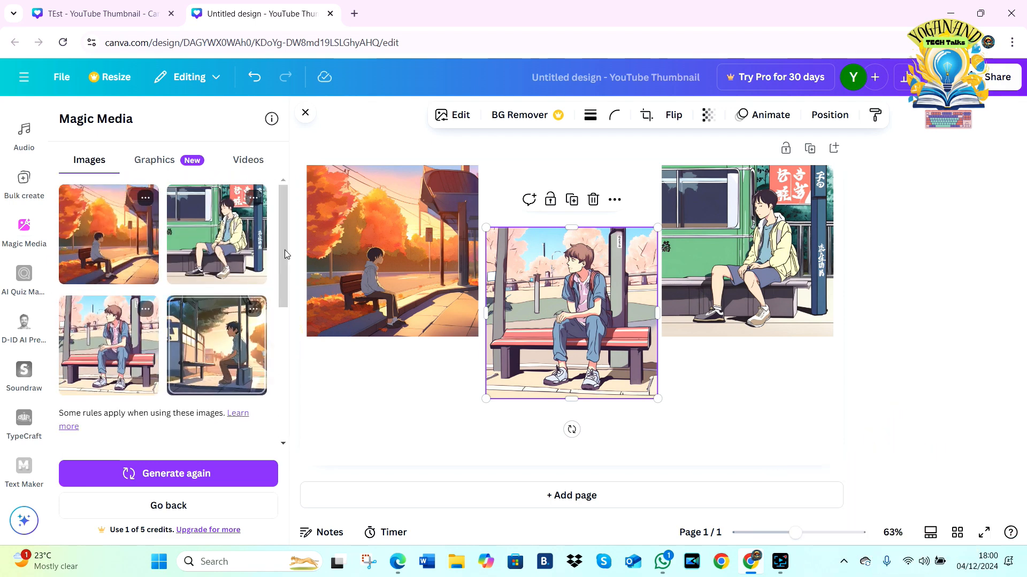
pyautogui.scroll(-5, 282, 237)
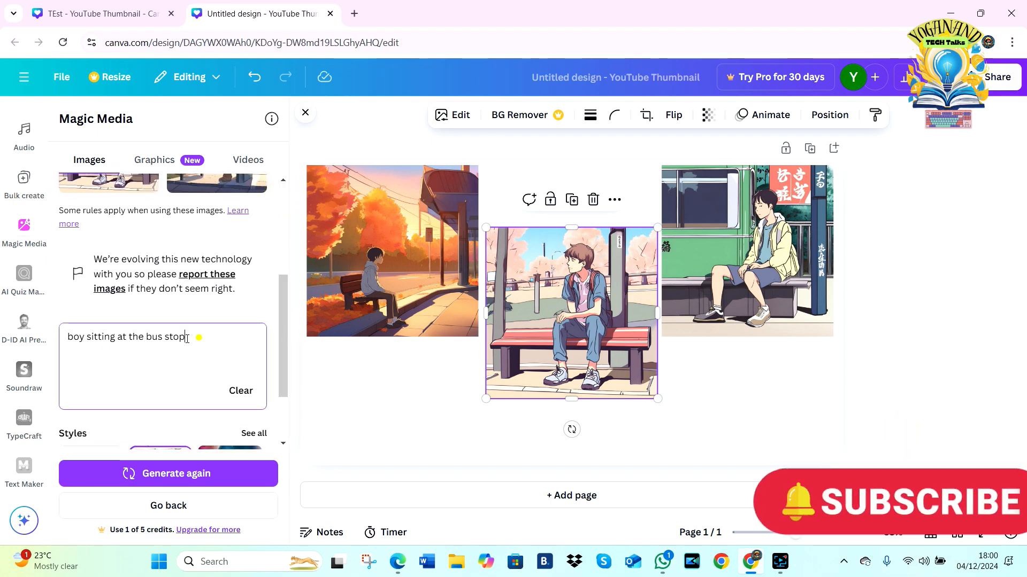
pyautogui.moveTo(198, 337); pyautogui.dragTo(60, 334)
pyautogui.hotkey('ctrl', 'c')
pyautogui.press('BackSpace')
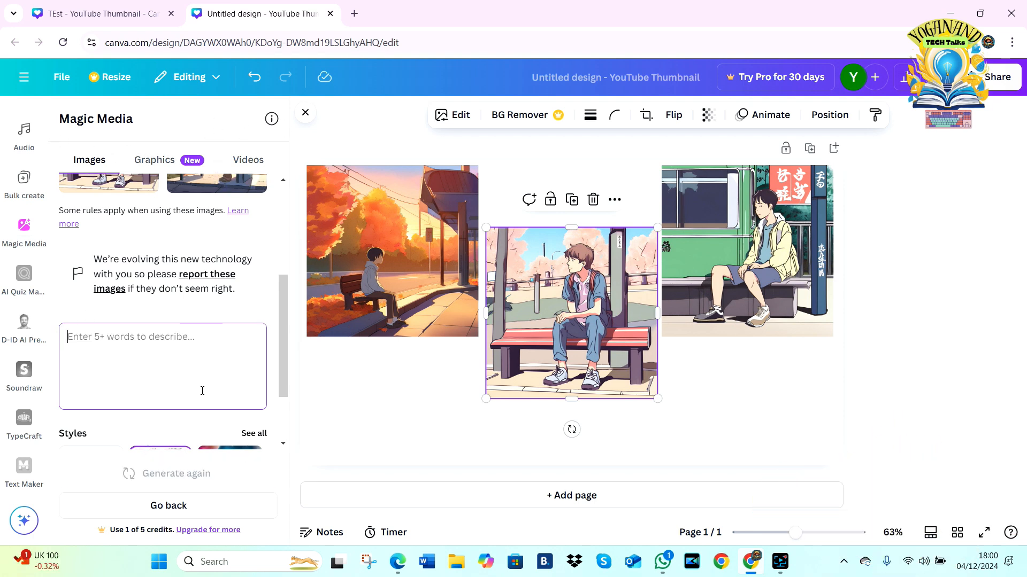
pyautogui.moveTo(278, 307); pyautogui.dragTo(287, 382)
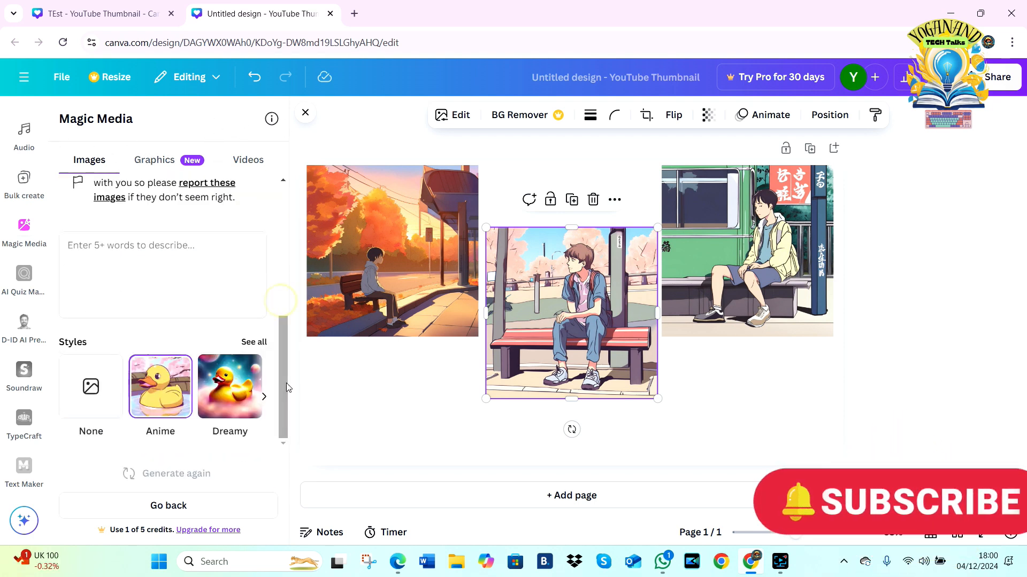
pyautogui.click(230, 386)
pyautogui.click(116, 236)
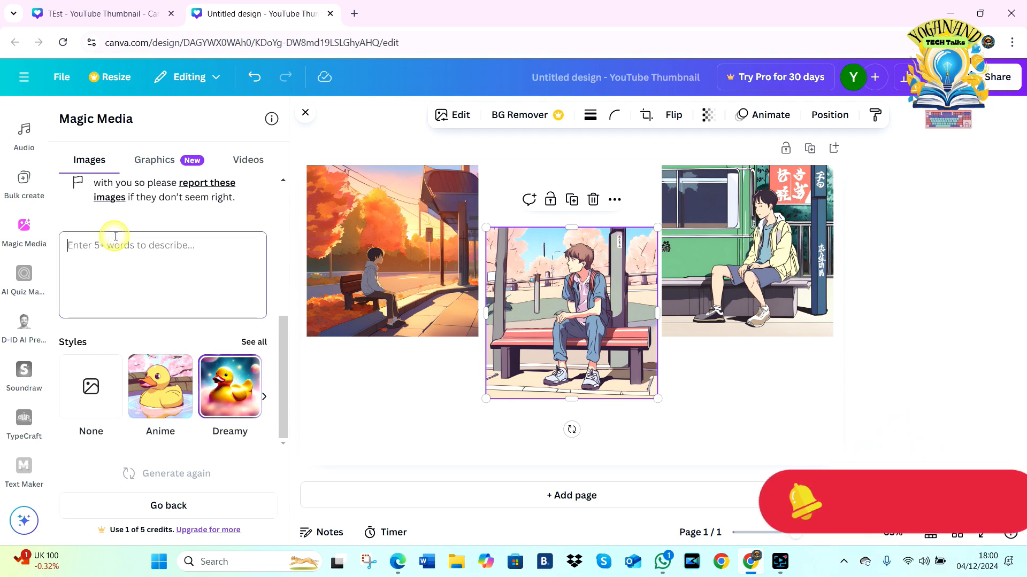
pyautogui.hotkey('ctrl', 'v')
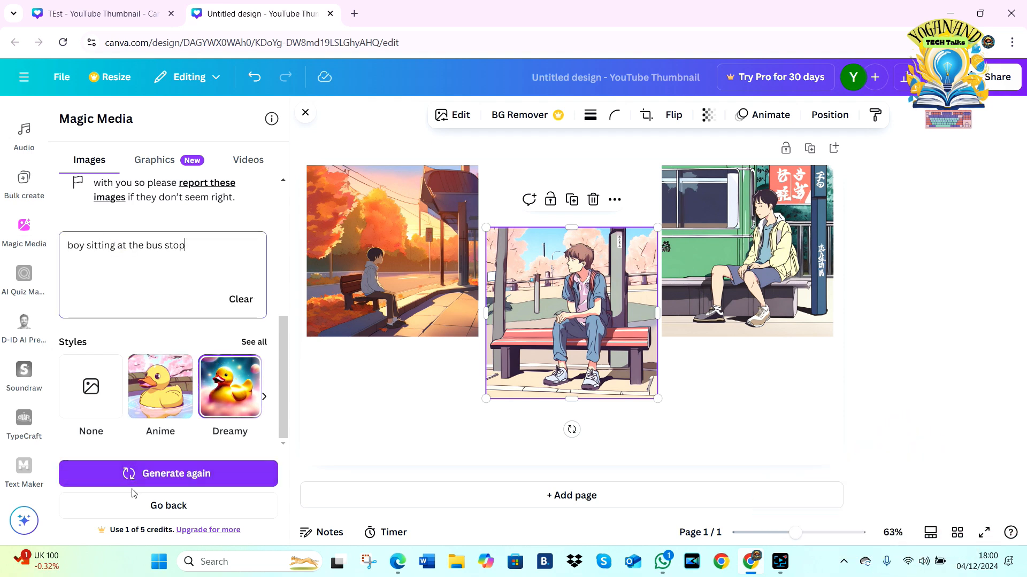
# Step: Start a fresh Magic Media prompt "boy sitting at the bus stop" and generate images in the Dreamy style with Landscape aspect ratio
pyautogui.click(151, 508)
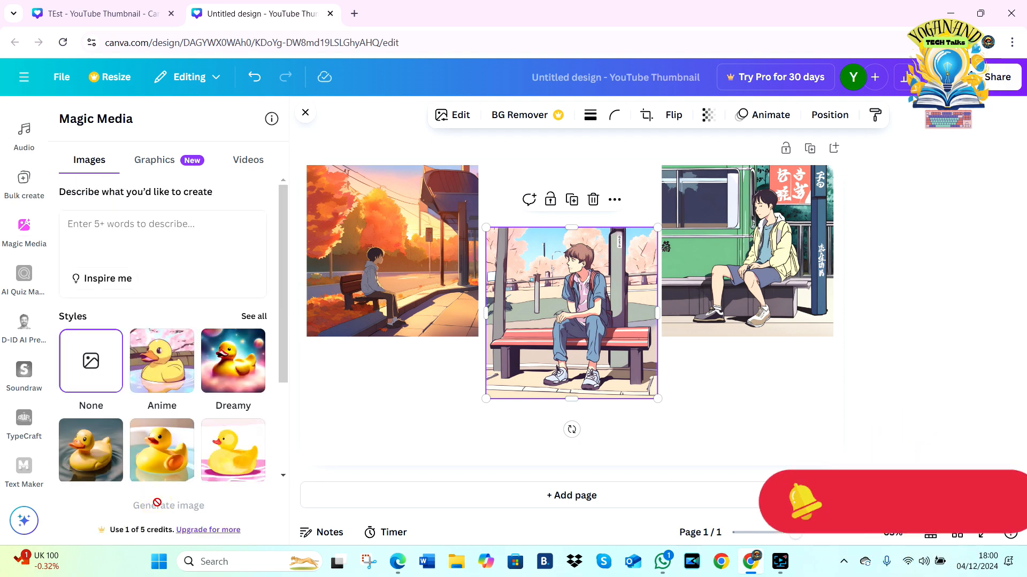
pyautogui.click(134, 238)
pyautogui.hotkey('ctrl', 'v')
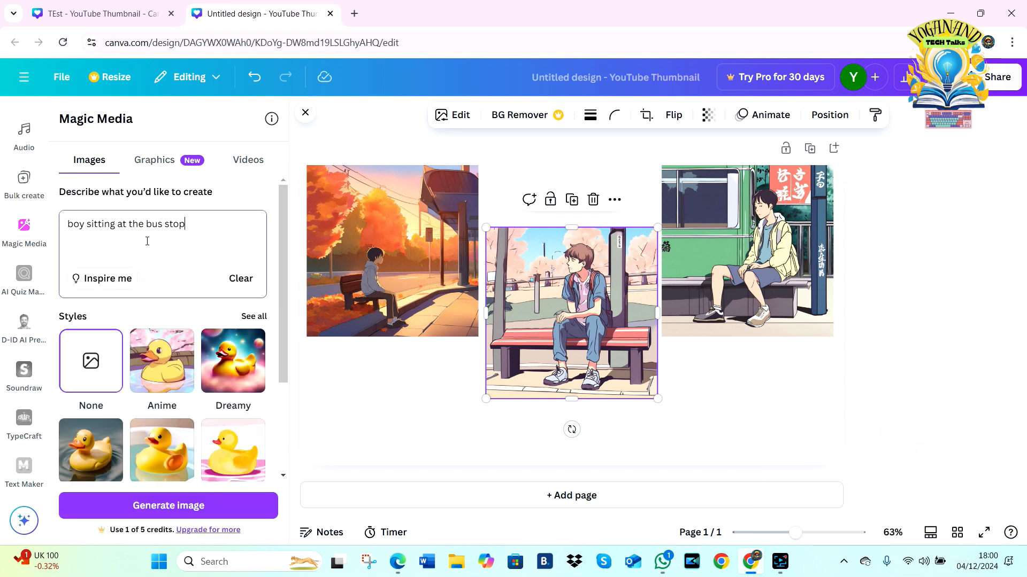
pyautogui.click(248, 369)
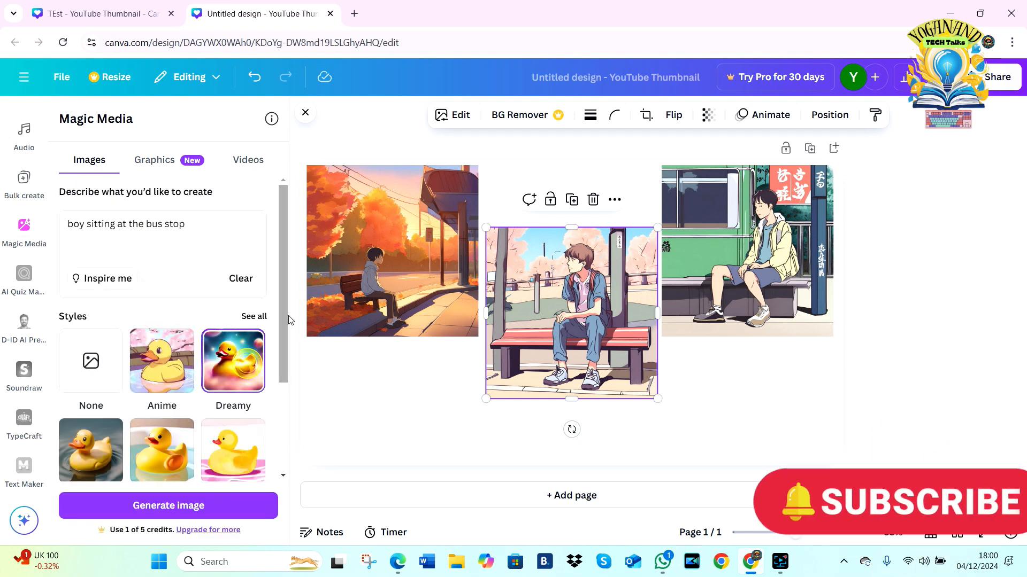
pyautogui.scroll(-3, 287, 314)
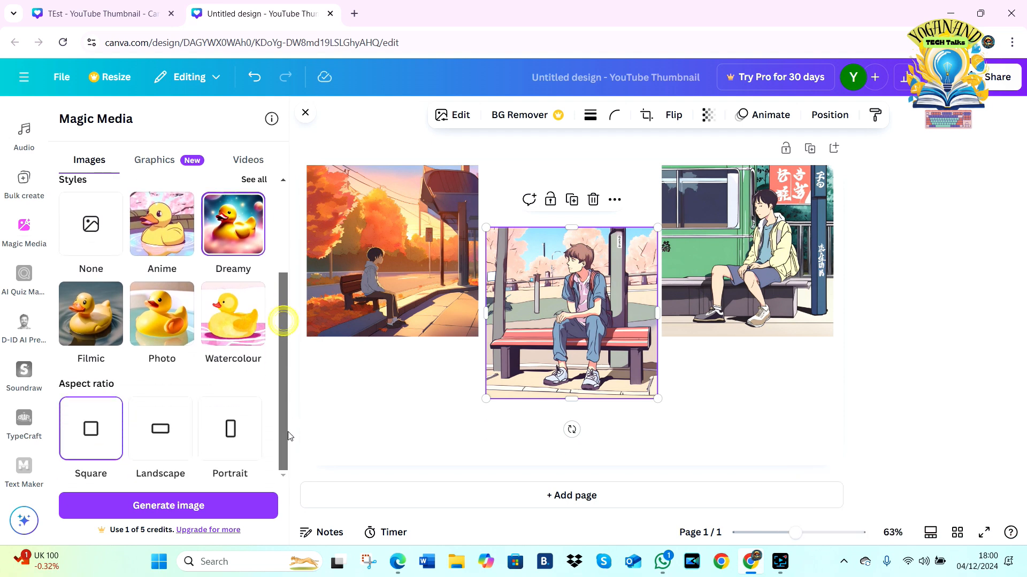
pyautogui.click(167, 430)
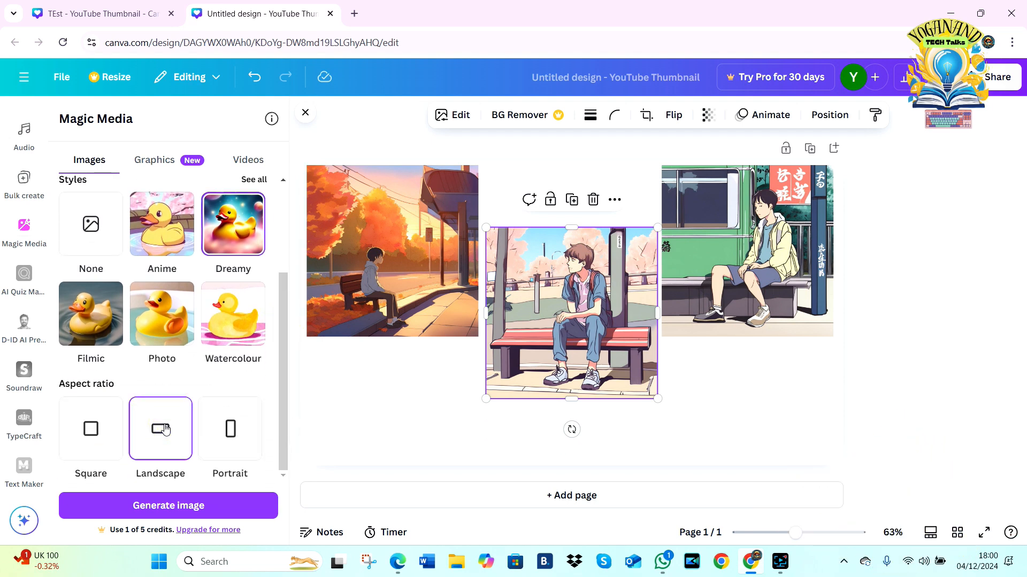
pyautogui.click(188, 509)
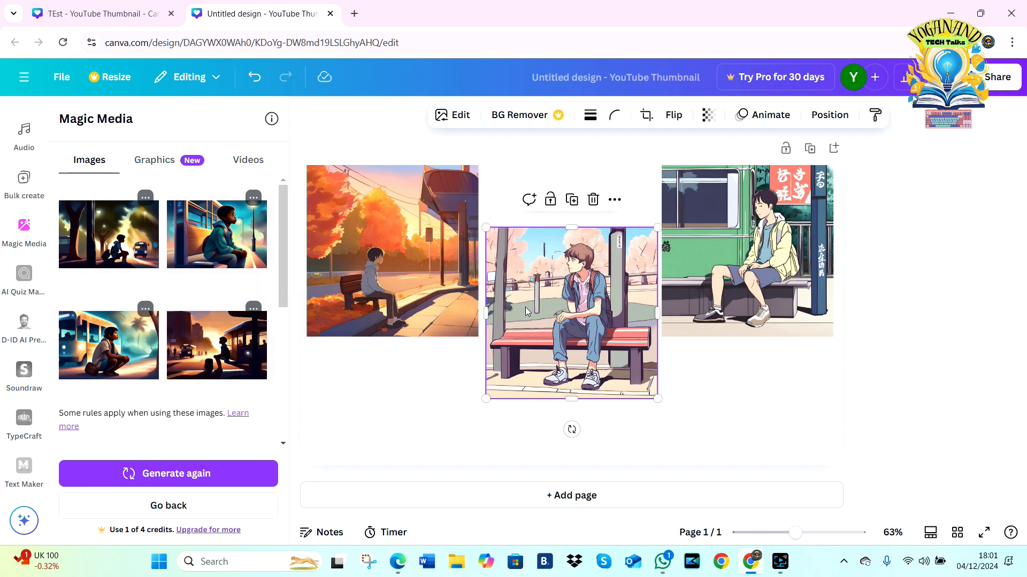
# Step: Delete the three anime bus-stop images from the page
pyautogui.press('Delete')
pyautogui.click(708, 273)
pyautogui.press('Delete')
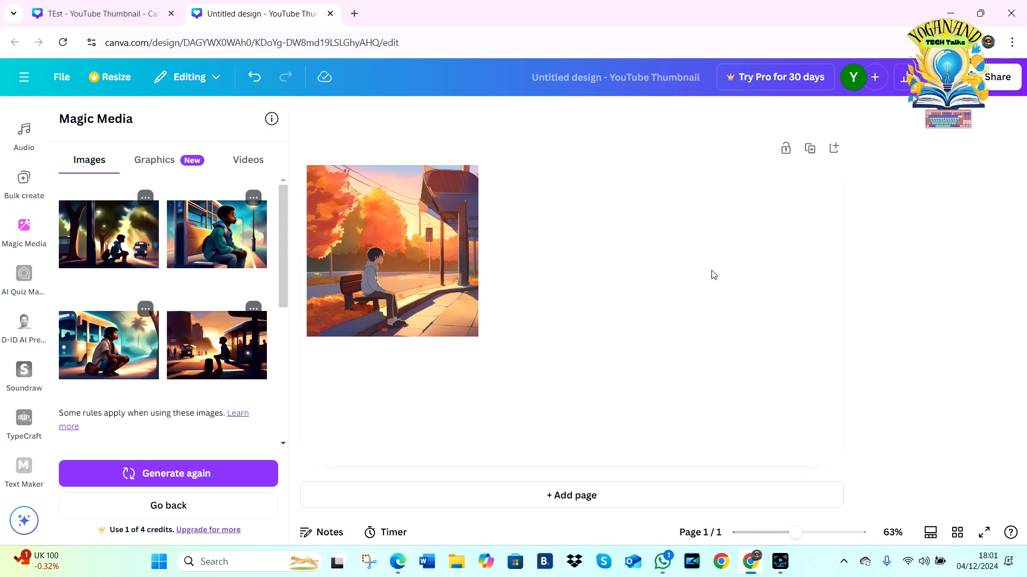
pyautogui.click(389, 290)
pyautogui.press('Delete')
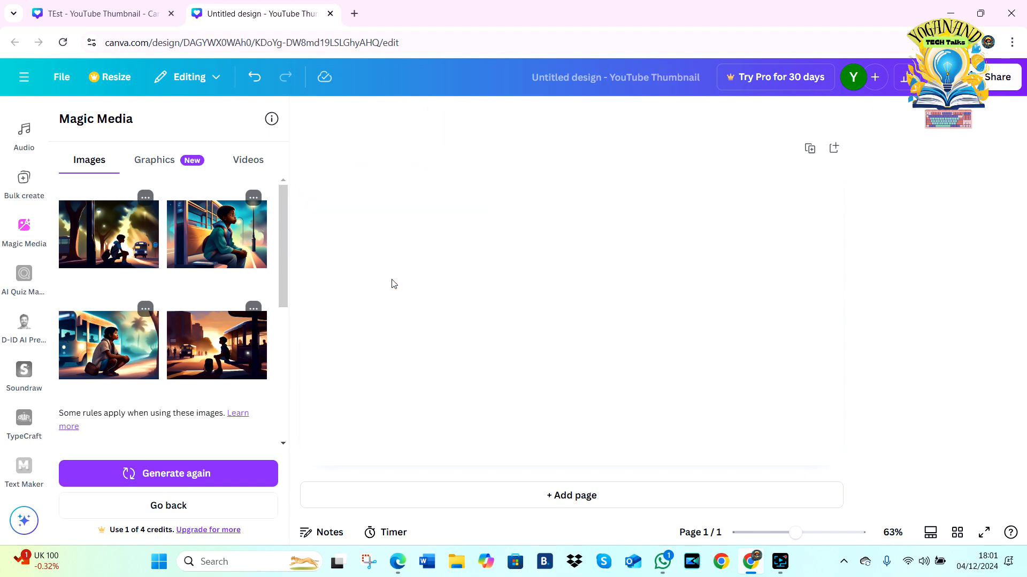
# Step: Add the generated image of the boy crouching beside the bus, enlarge it to cover the whole page, and close Magic Media
pyautogui.click(101, 346)
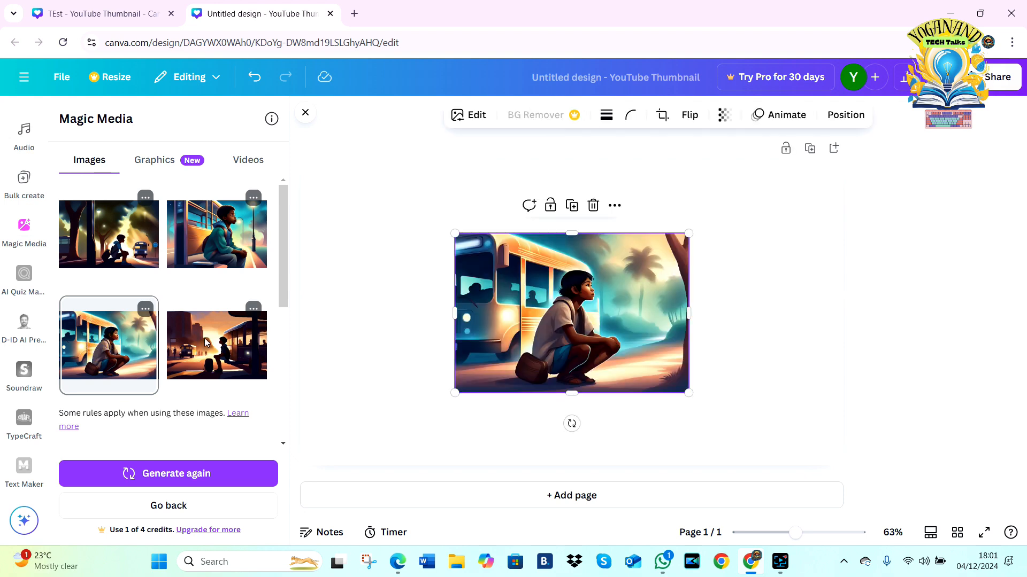
pyautogui.moveTo(455, 389); pyautogui.dragTo(338, 409)
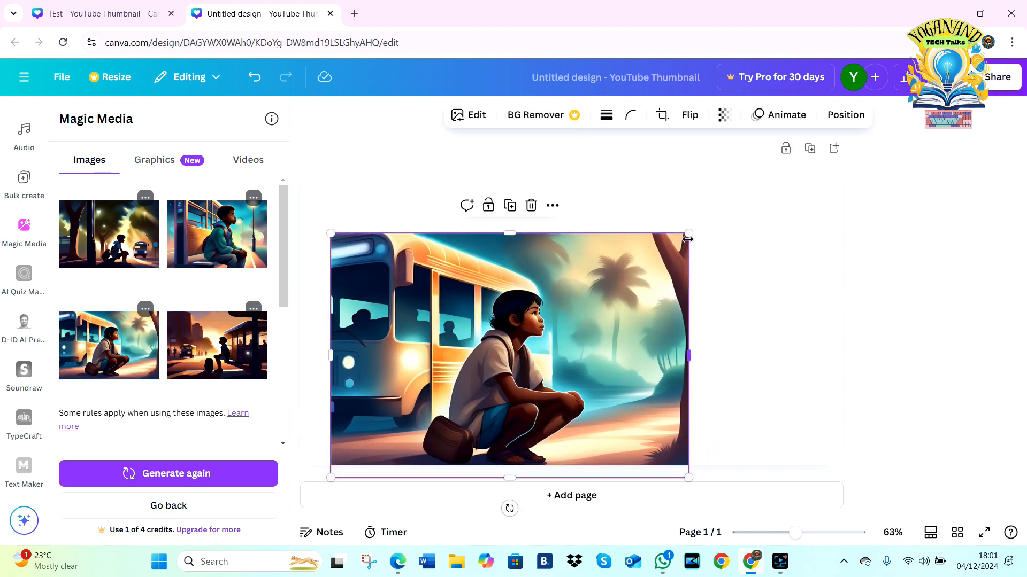
pyautogui.moveTo(688, 239); pyautogui.dragTo(812, 149)
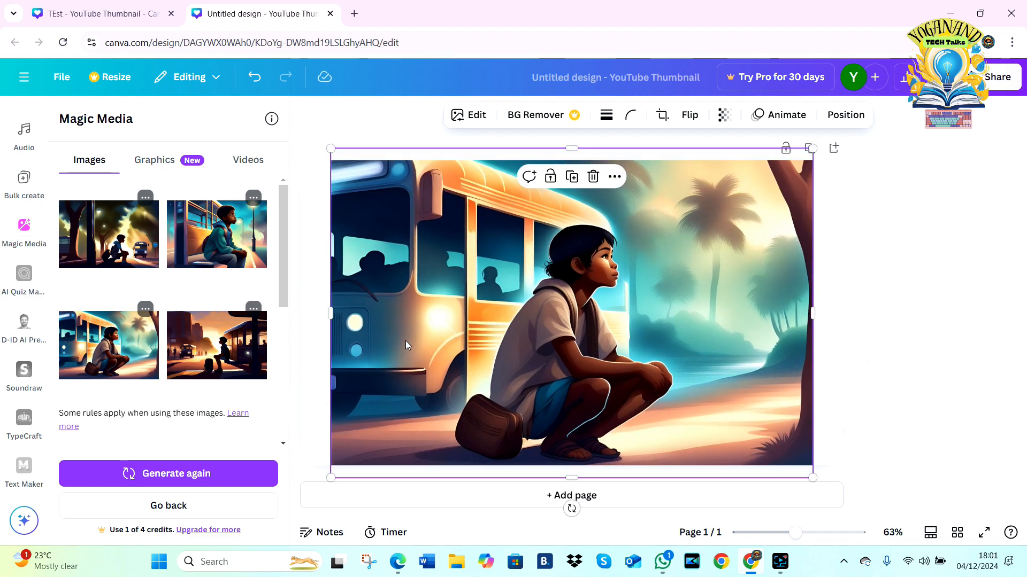
pyautogui.moveTo(331, 314); pyautogui.dragTo(300, 314)
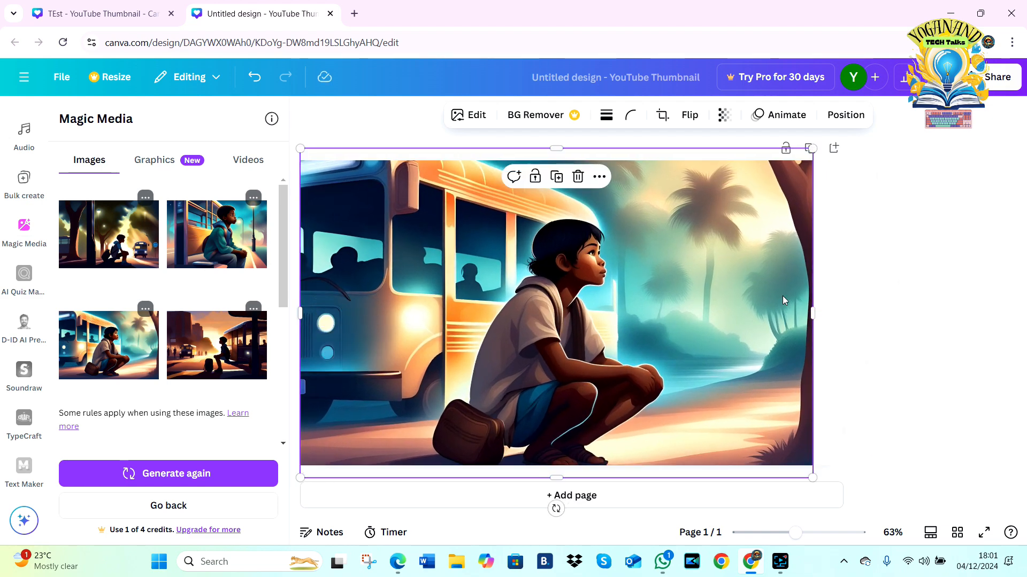
pyautogui.moveTo(812, 311); pyautogui.dragTo(851, 309)
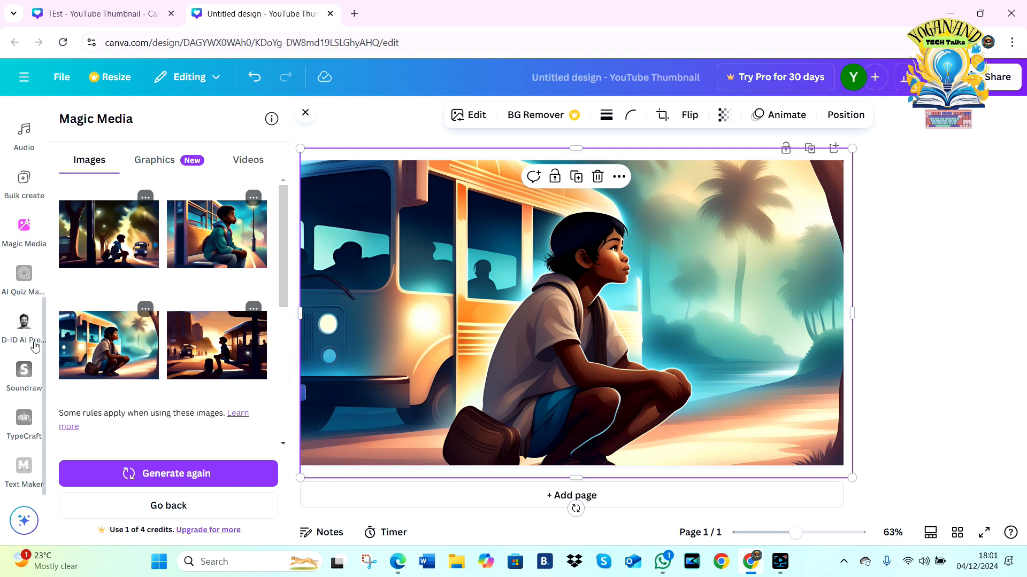
pyautogui.click(305, 112)
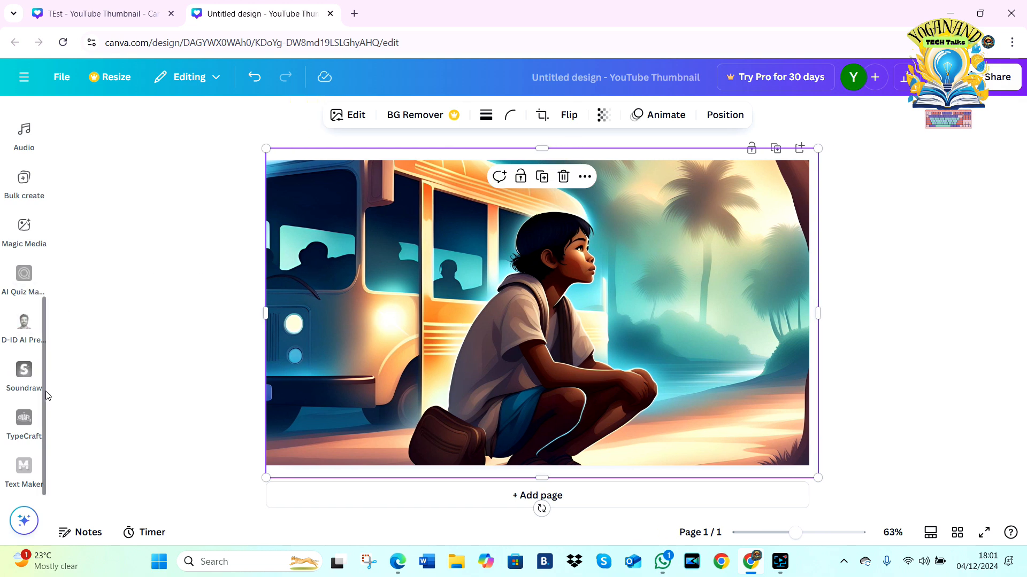
# Step: In Text Maker, choose the Street Art preset, extend its text to "Street Art This is test" and add it to the design at Medium quality
pyautogui.click(24, 467)
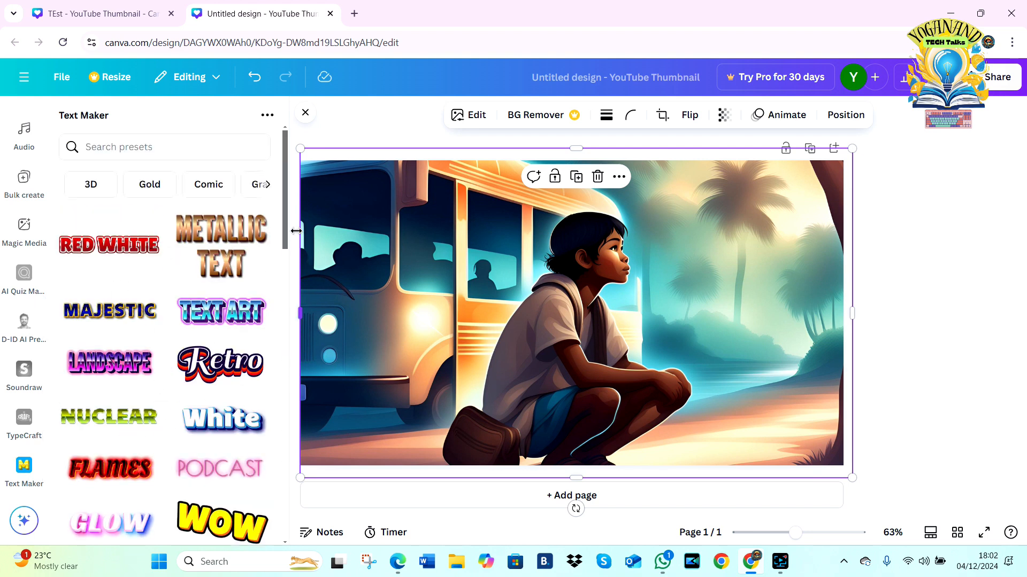
pyautogui.moveTo(284, 230); pyautogui.dragTo(298, 339)
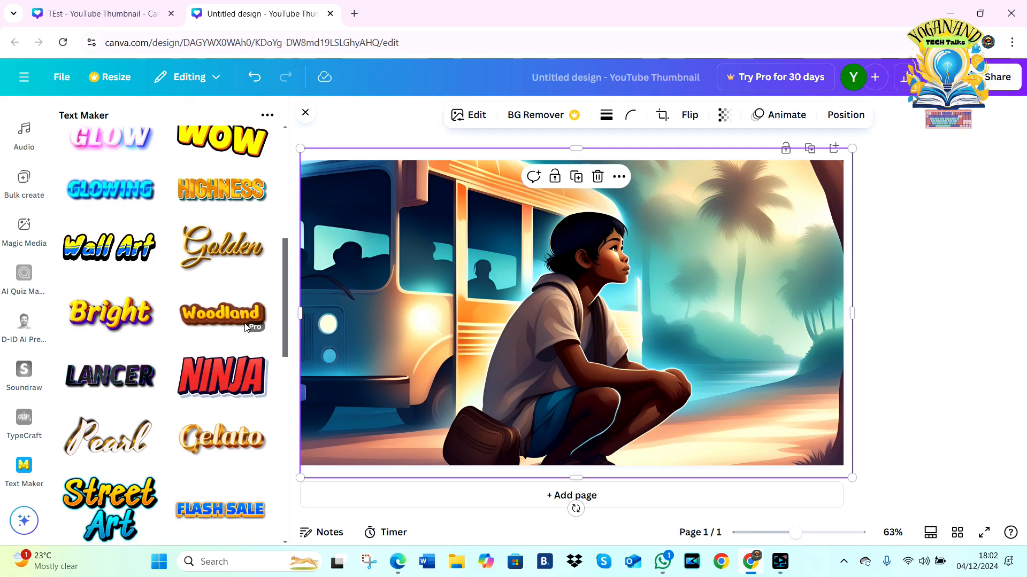
pyautogui.moveTo(281, 251); pyautogui.dragTo(281, 316)
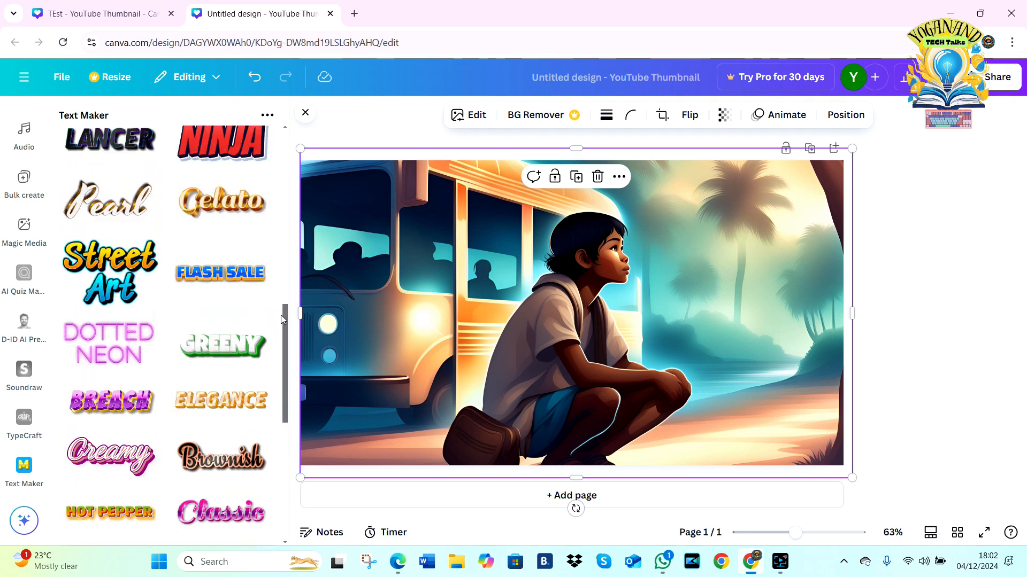
pyautogui.click(95, 263)
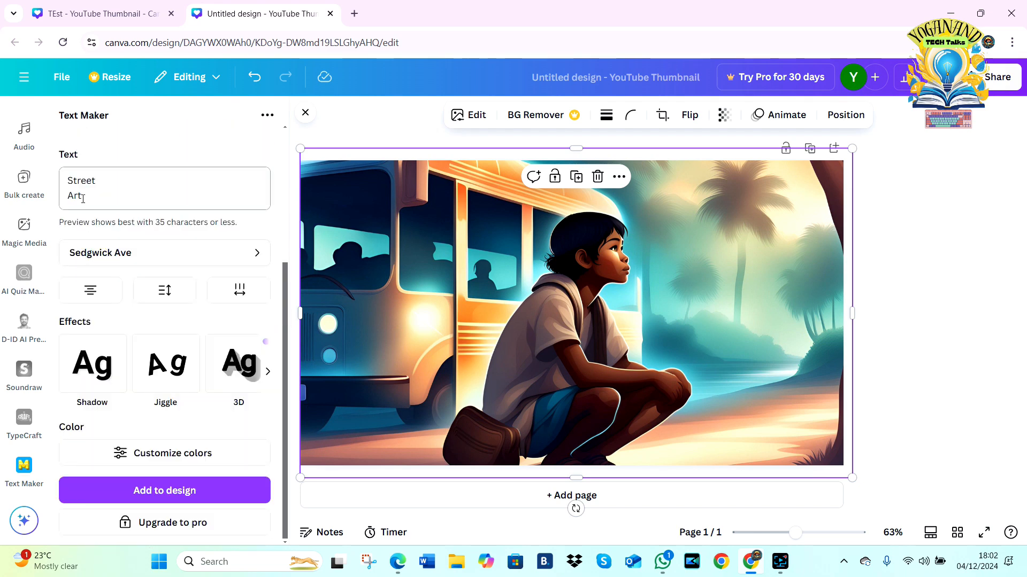
pyautogui.click(104, 197)
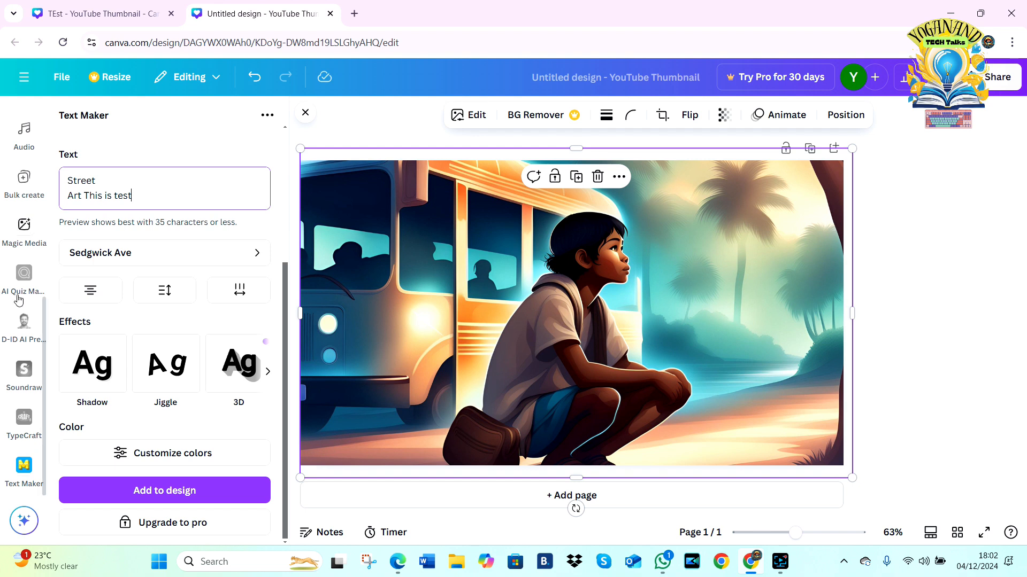
pyautogui.click(214, 494)
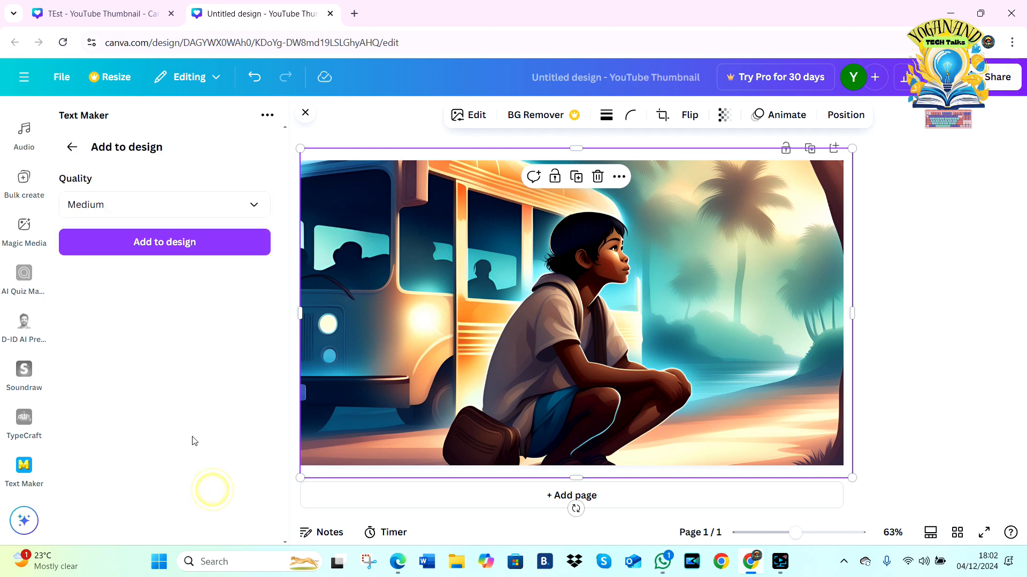
pyautogui.click(164, 244)
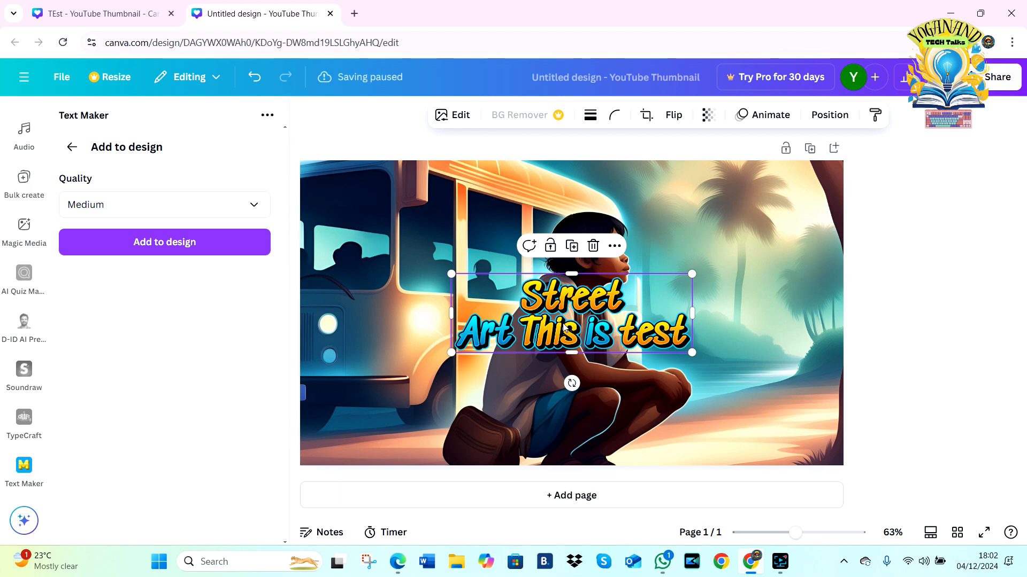
# Step: Crop the Street Art text graphic to the 16:9 aspect ratio, switch the ratio to Freeform and leave cropping
pyautogui.doubleClick(474, 303)
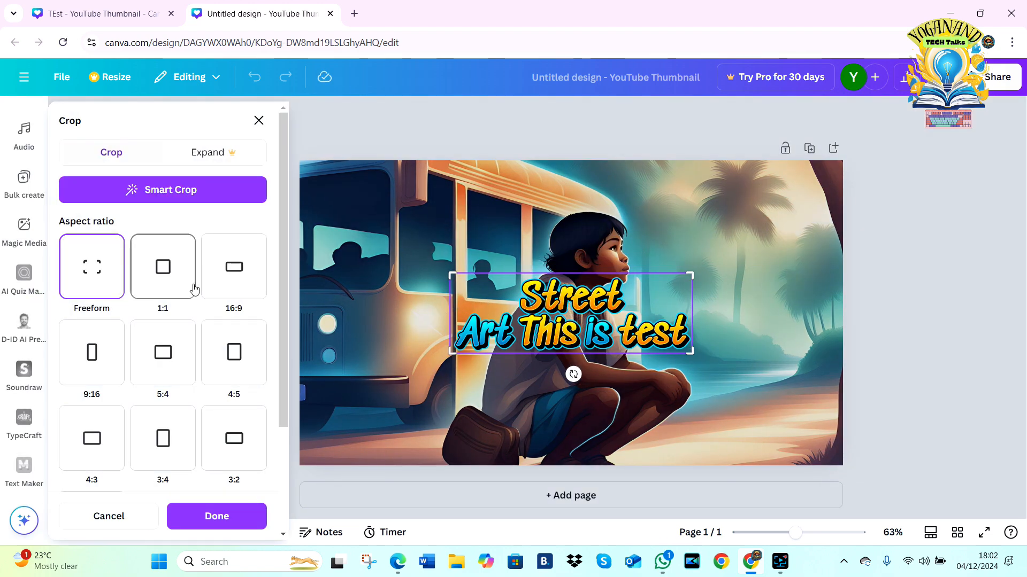
pyautogui.click(222, 276)
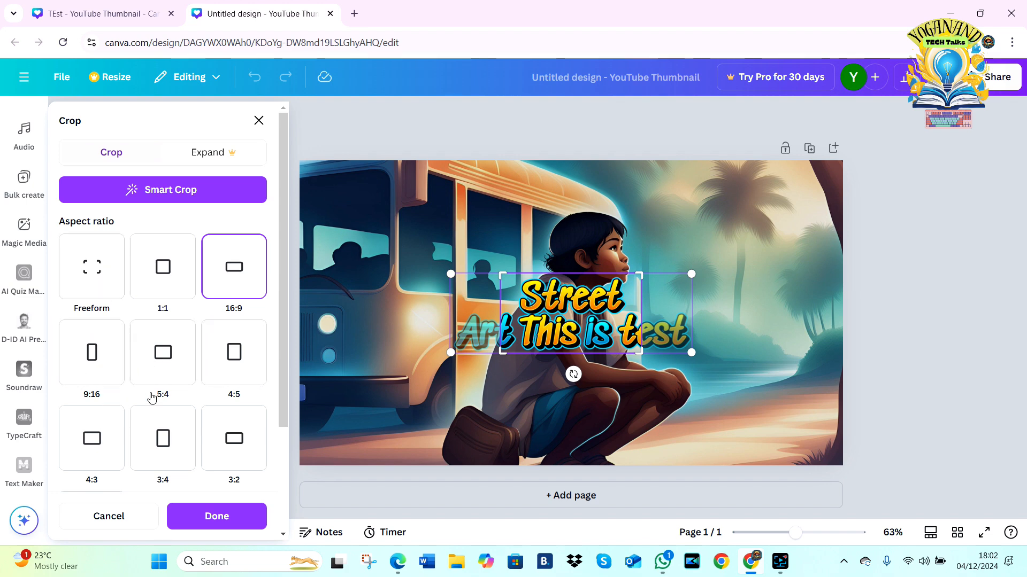
pyautogui.click(90, 267)
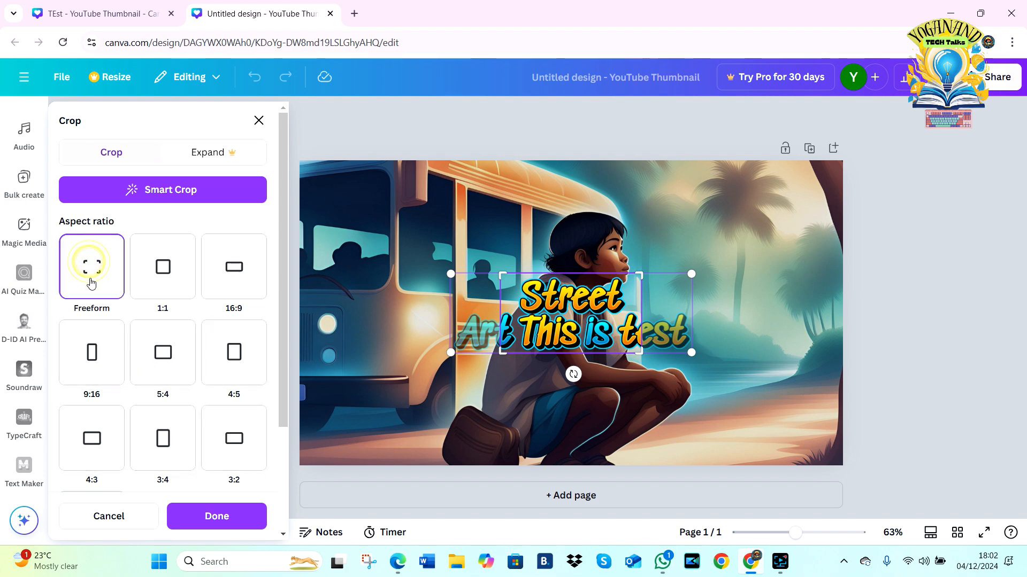
pyautogui.click(259, 121)
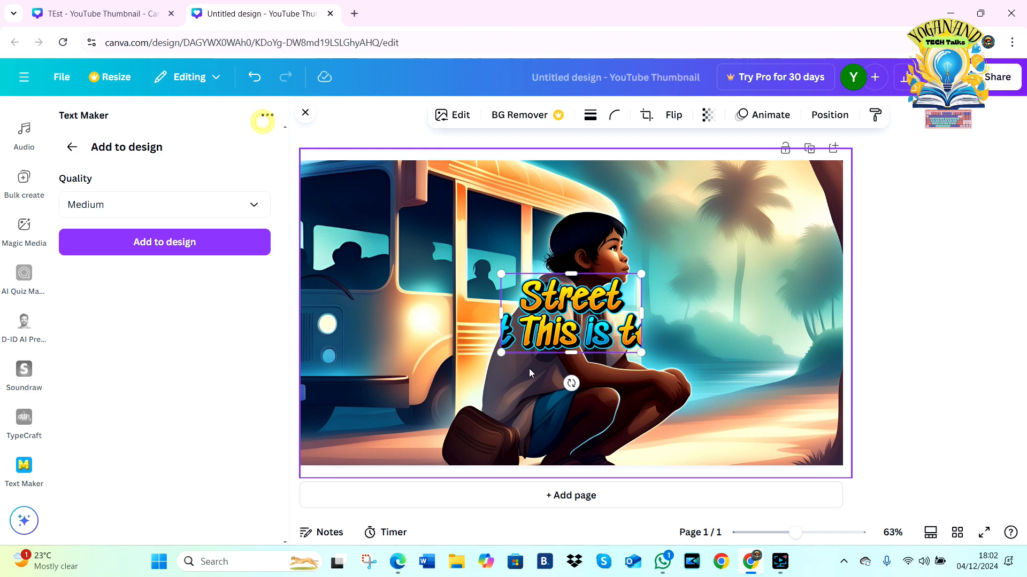
# Step: Enlarge the Street Art text graphic and extend both its sides so the wording spans most of the page's width
pyautogui.moveTo(504, 351); pyautogui.dragTo(378, 422)
pyautogui.moveTo(638, 348); pyautogui.dragTo(789, 347)
pyautogui.moveTo(378, 348); pyautogui.dragTo(309, 348)
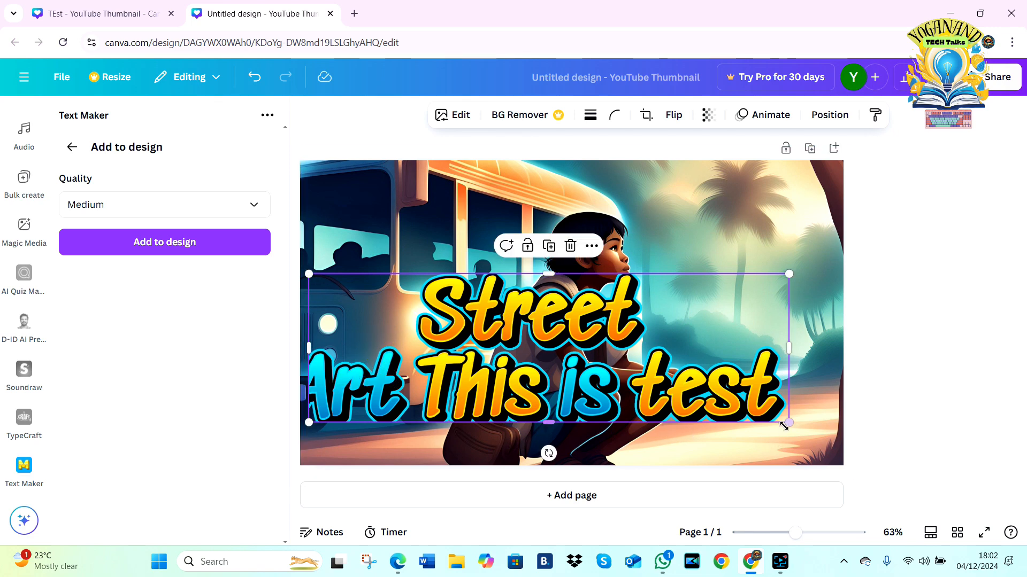
# Step: Shrink the Street Art text graphic, extend its left side to show the full wording, and place it in the page's lower-right corner
pyautogui.moveTo(788, 423); pyautogui.dragTo(603, 373)
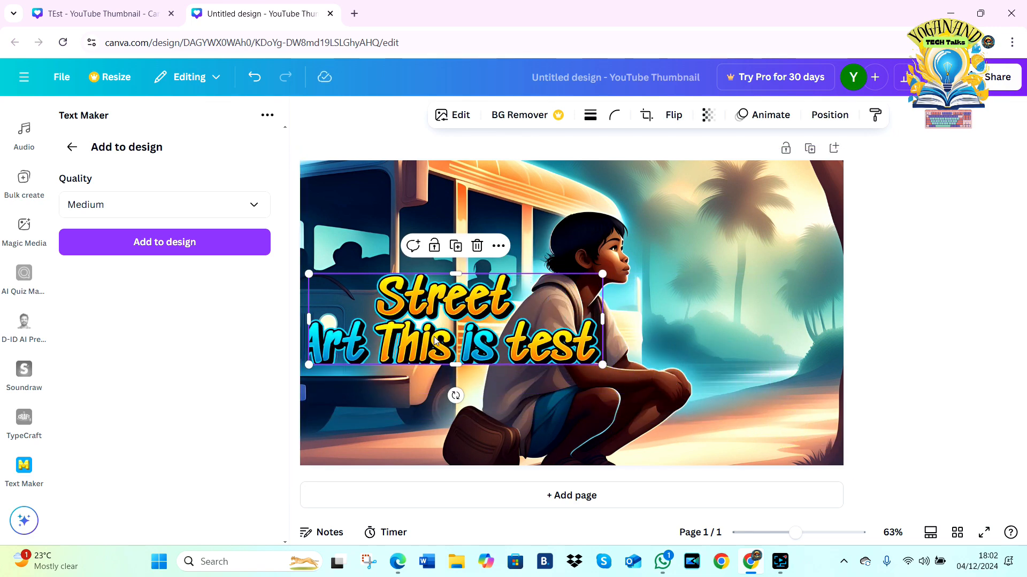
pyautogui.moveTo(436, 339); pyautogui.dragTo(663, 428)
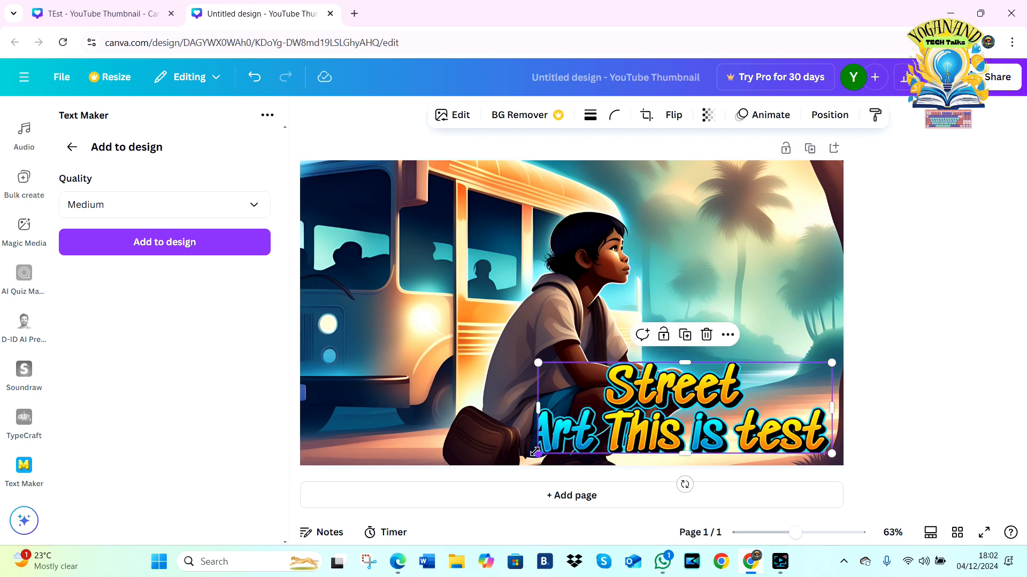
pyautogui.moveTo(537, 413); pyautogui.dragTo(512, 416)
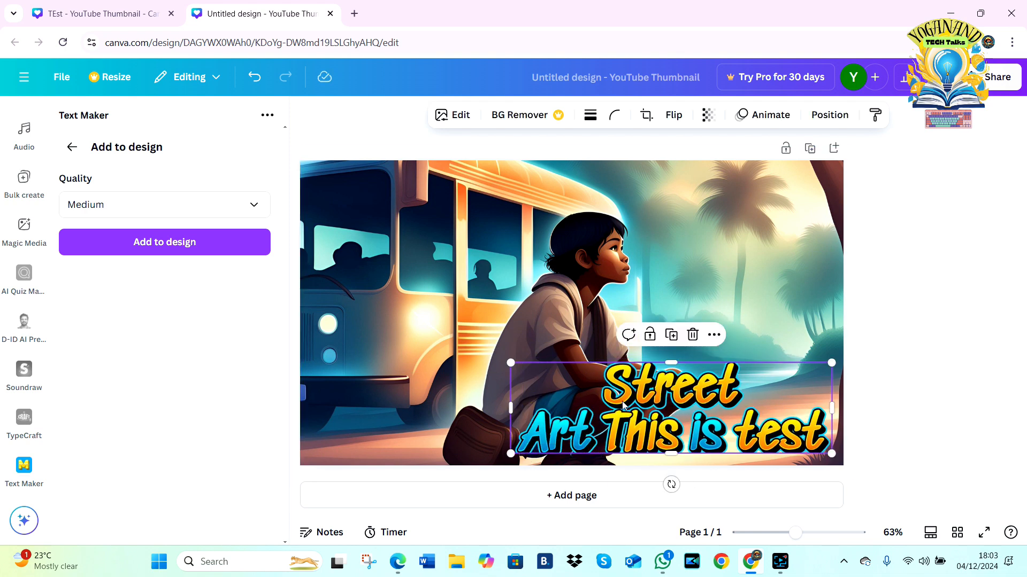
pyautogui.moveTo(623, 405); pyautogui.dragTo(626, 404)
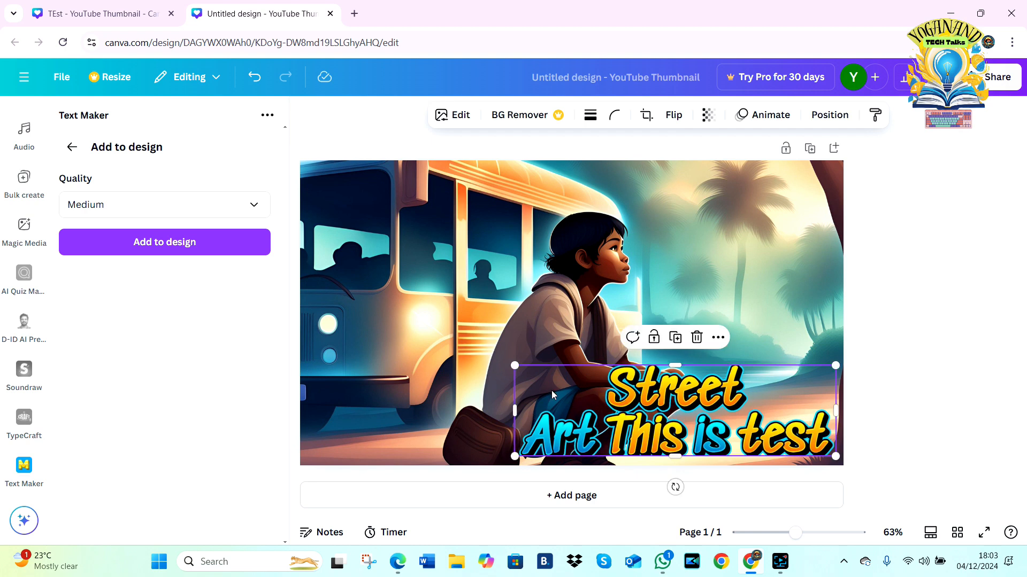
pyautogui.moveTo(515, 368); pyautogui.dragTo(571, 383)
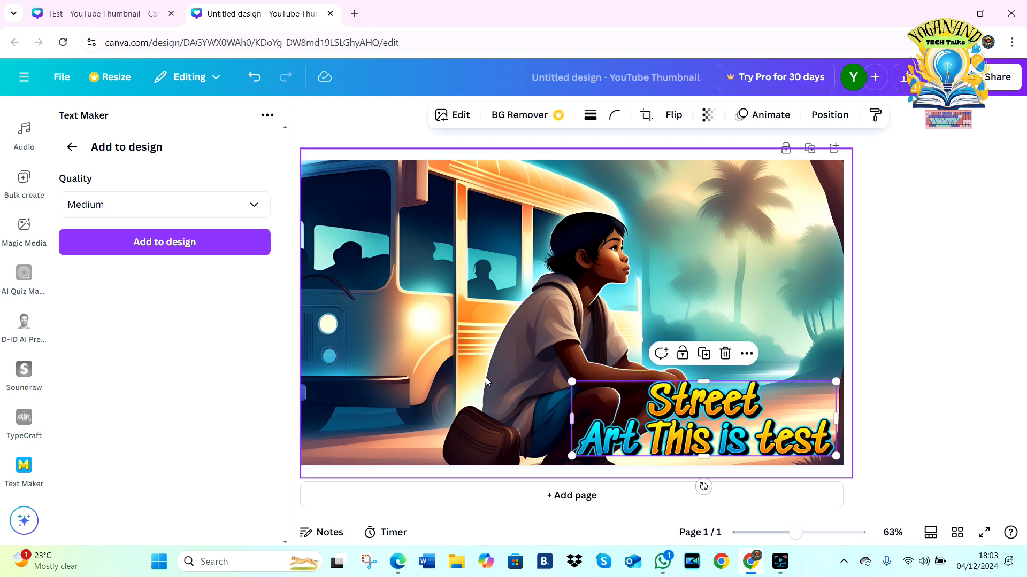
# Step: Return to the Text Maker preset list to browse its text styles, and open AI Quiz Maker at its quiz topic field
pyautogui.click(71, 151)
pyautogui.click(67, 153)
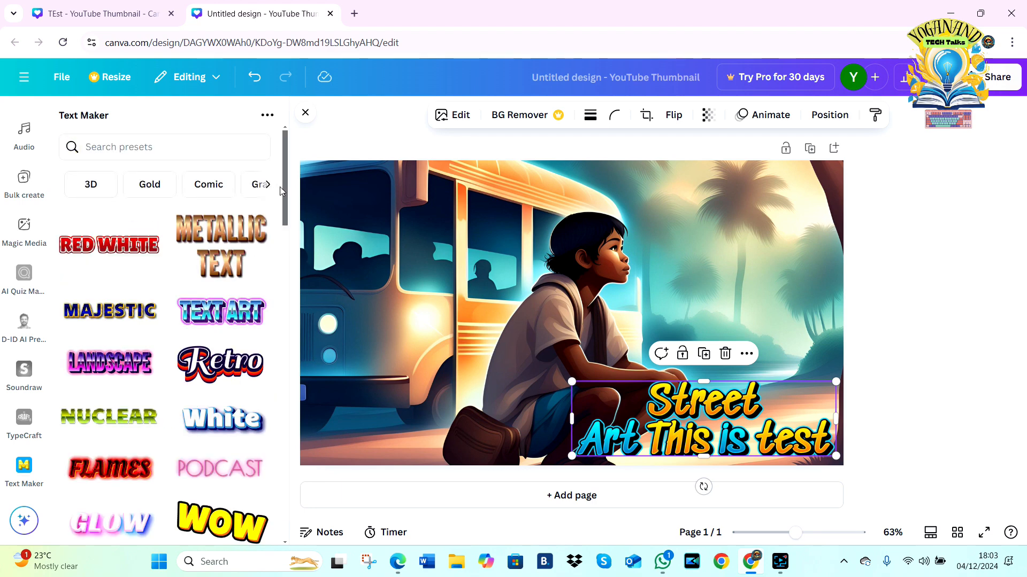
pyautogui.moveTo(282, 191); pyautogui.dragTo(278, 437)
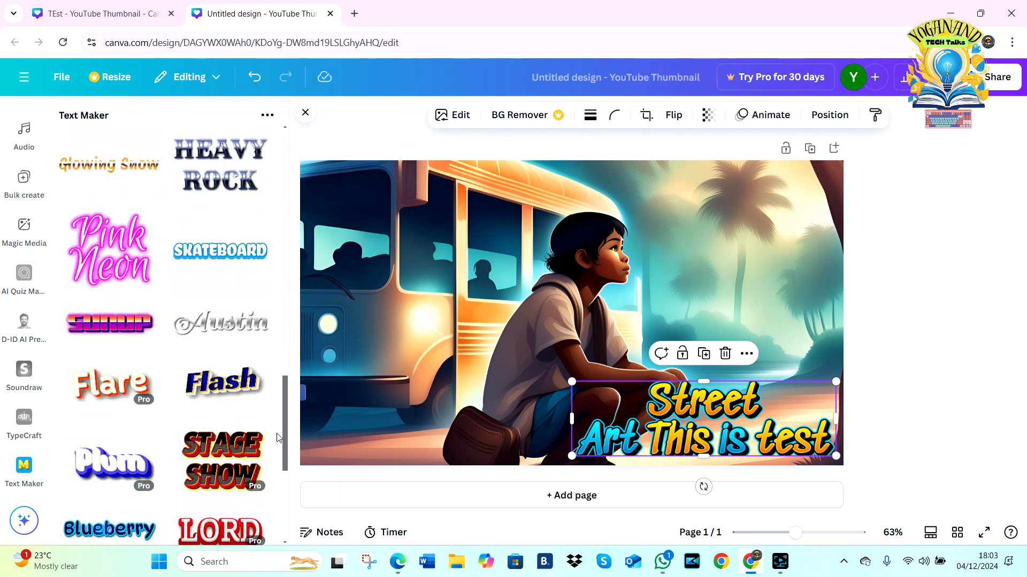
pyautogui.scroll(-3, 262, 436)
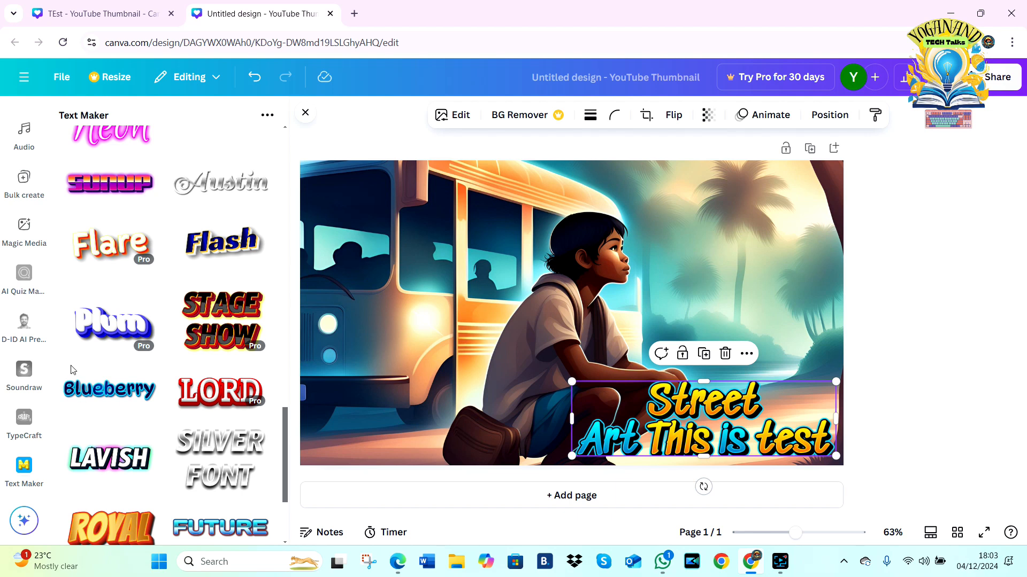
pyautogui.click(19, 282)
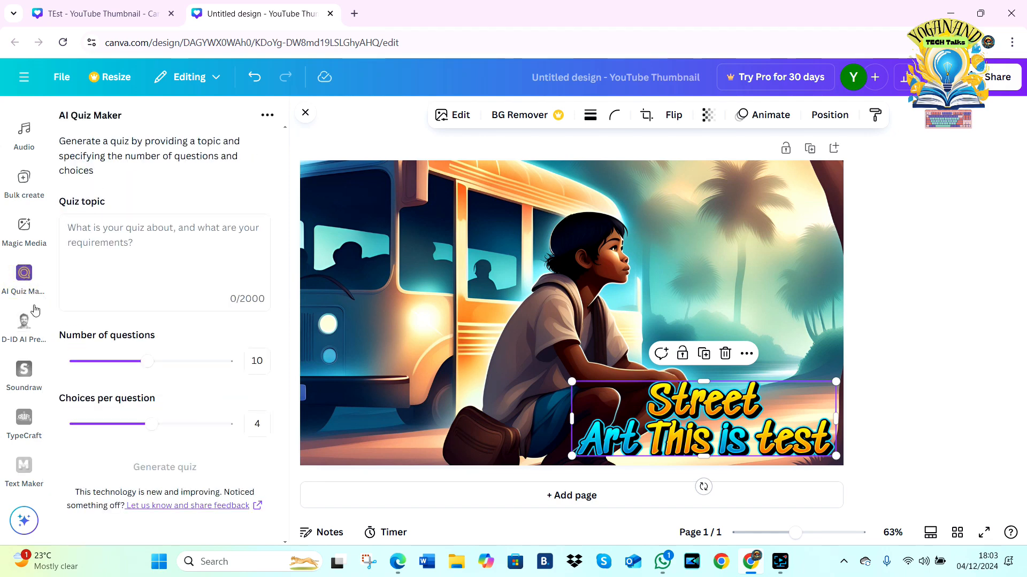
pyautogui.click(109, 248)
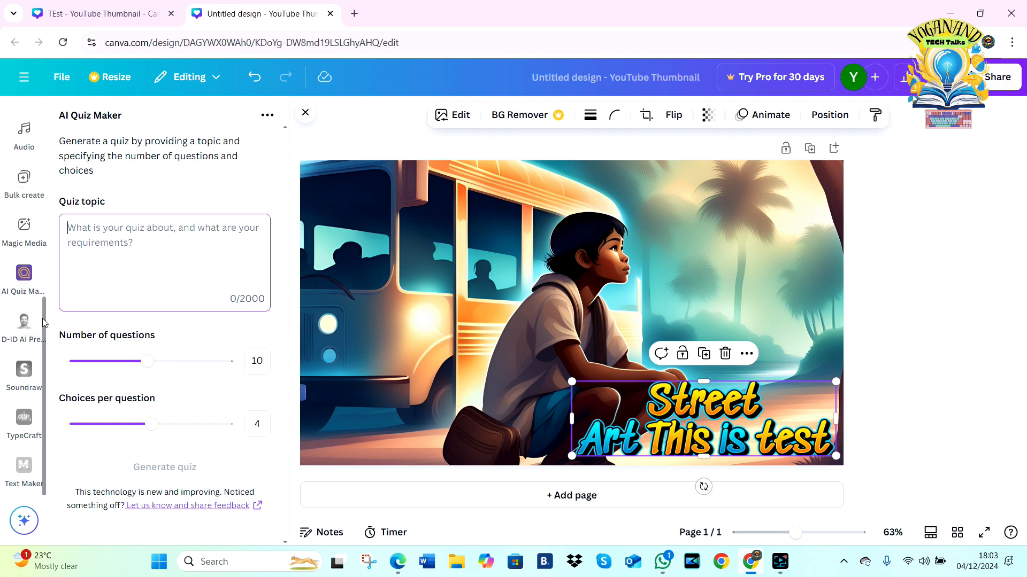
# Step: Open Projects, filter the content to Designs only, and browse through the earlier designs
pyautogui.scroll(1, 45, 284)
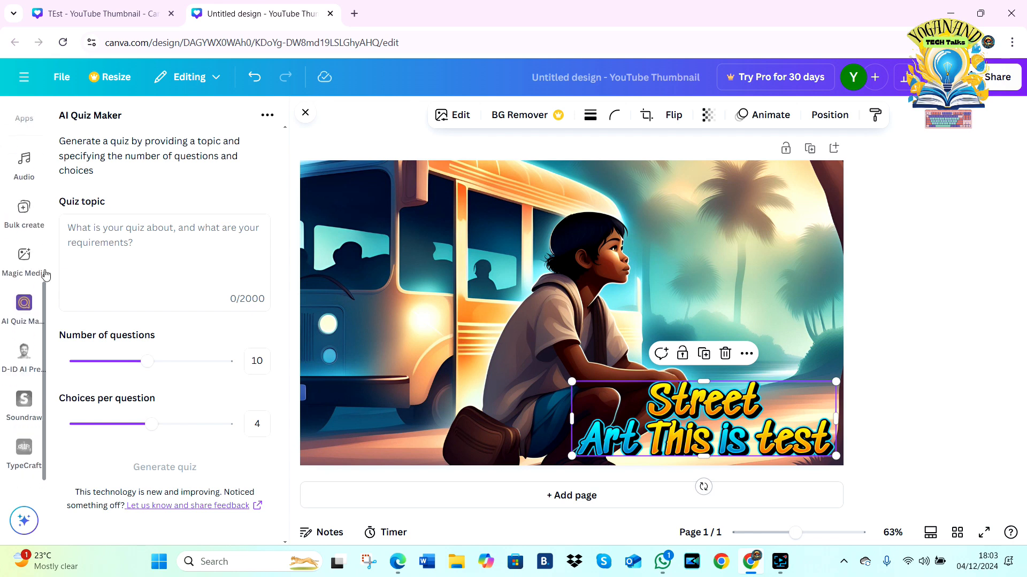
pyautogui.scroll(2, 46, 275)
pyautogui.click(42, 167)
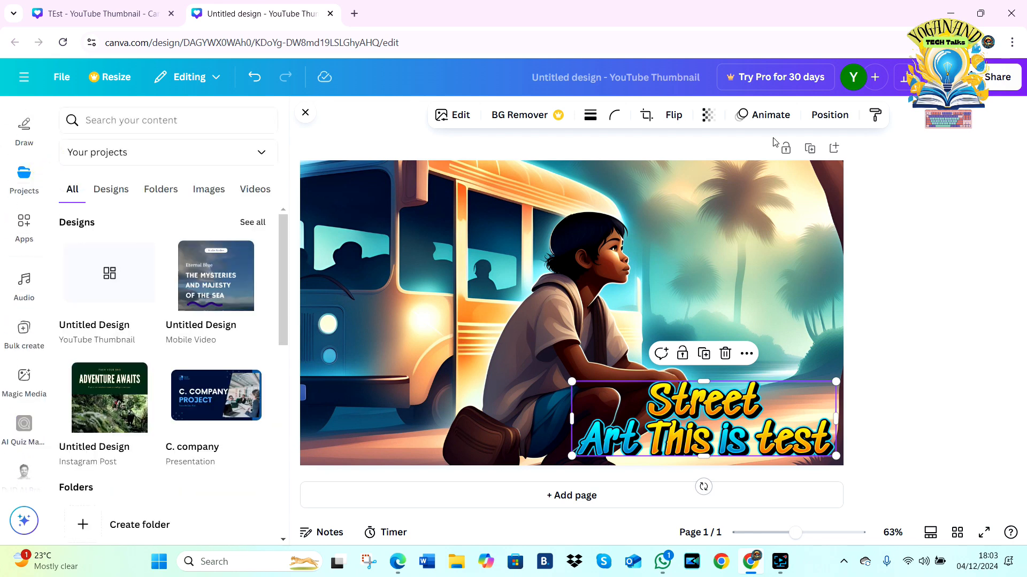
pyautogui.moveTo(856, 81)
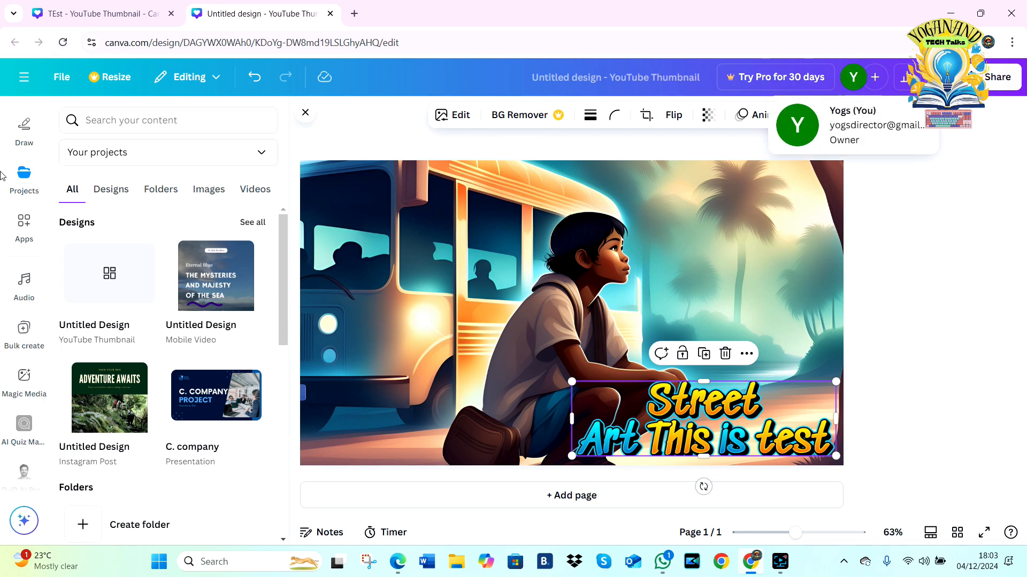
pyautogui.click(23, 179)
pyautogui.moveTo(284, 234); pyautogui.dragTo(277, 156)
pyautogui.click(102, 199)
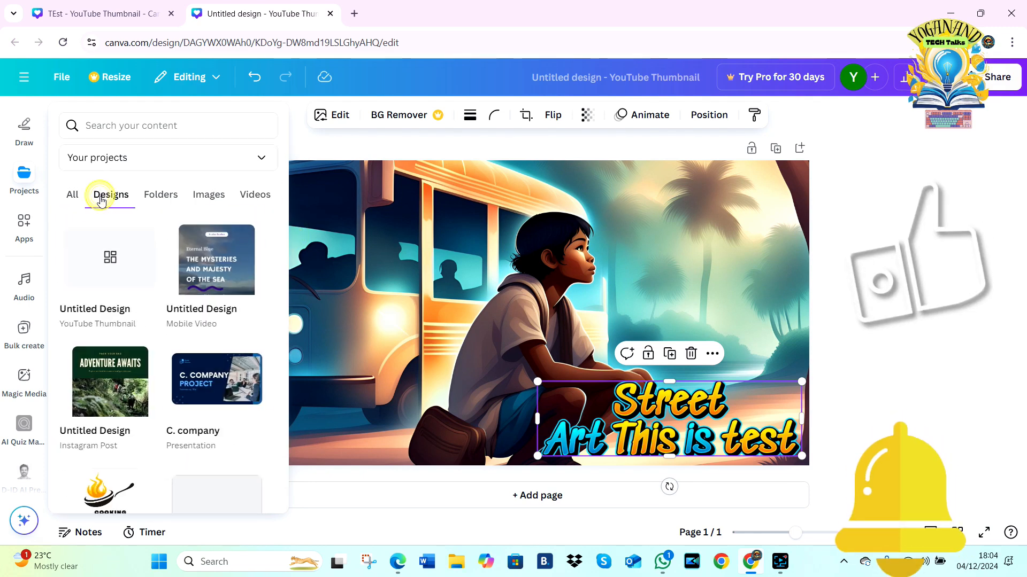
pyautogui.moveTo(283, 228); pyautogui.dragTo(271, 466)
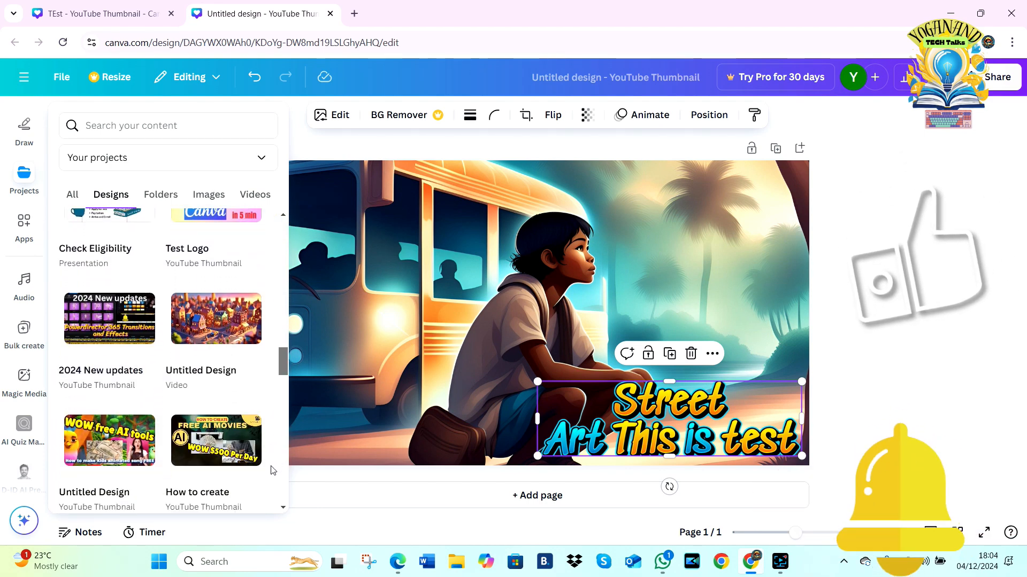